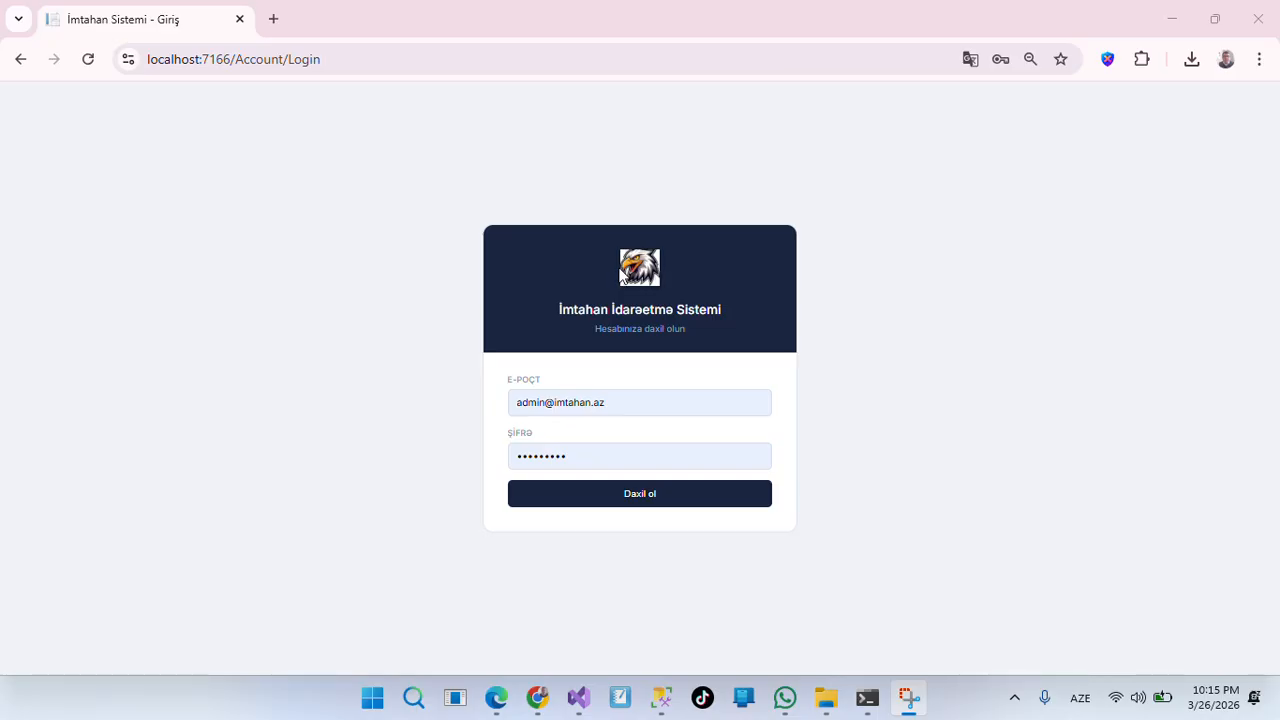
Sign in with the prefilled administrator account and open the system settings (Tənzimləmələr).
{"action": "left_click", "coordinate": [597, 494]}
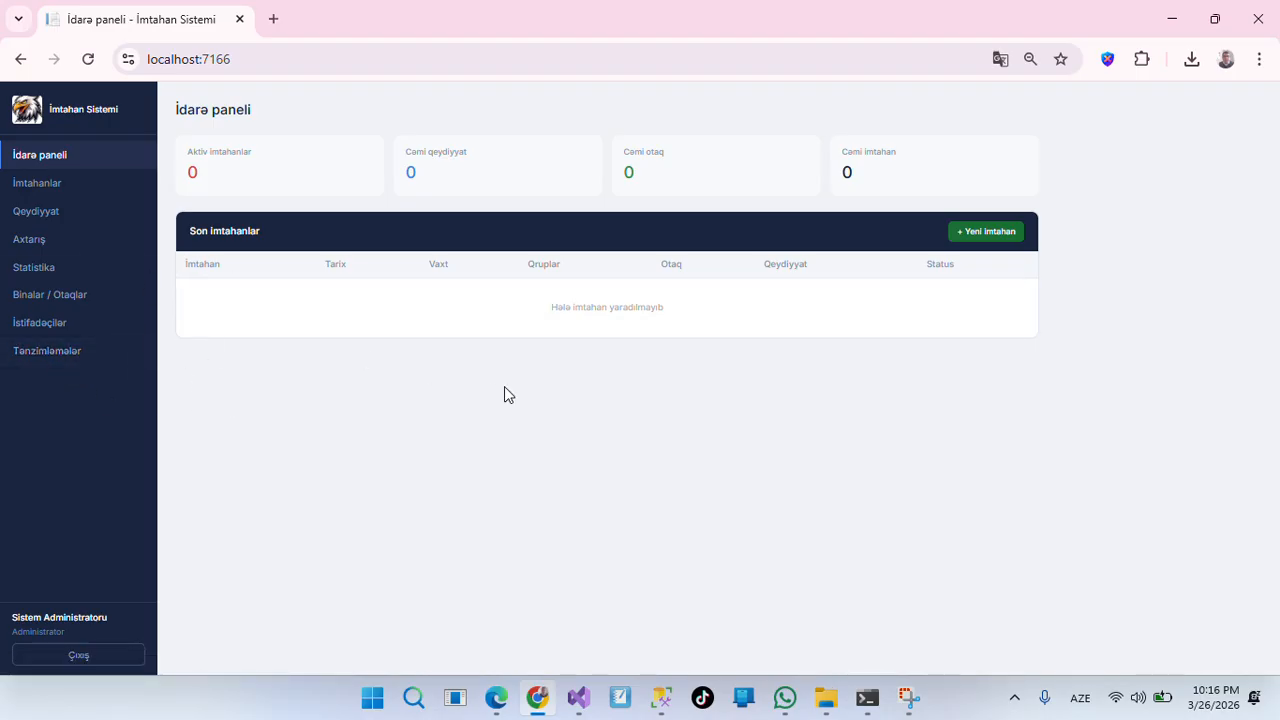
{"action": "left_click", "coordinate": [40, 355]}
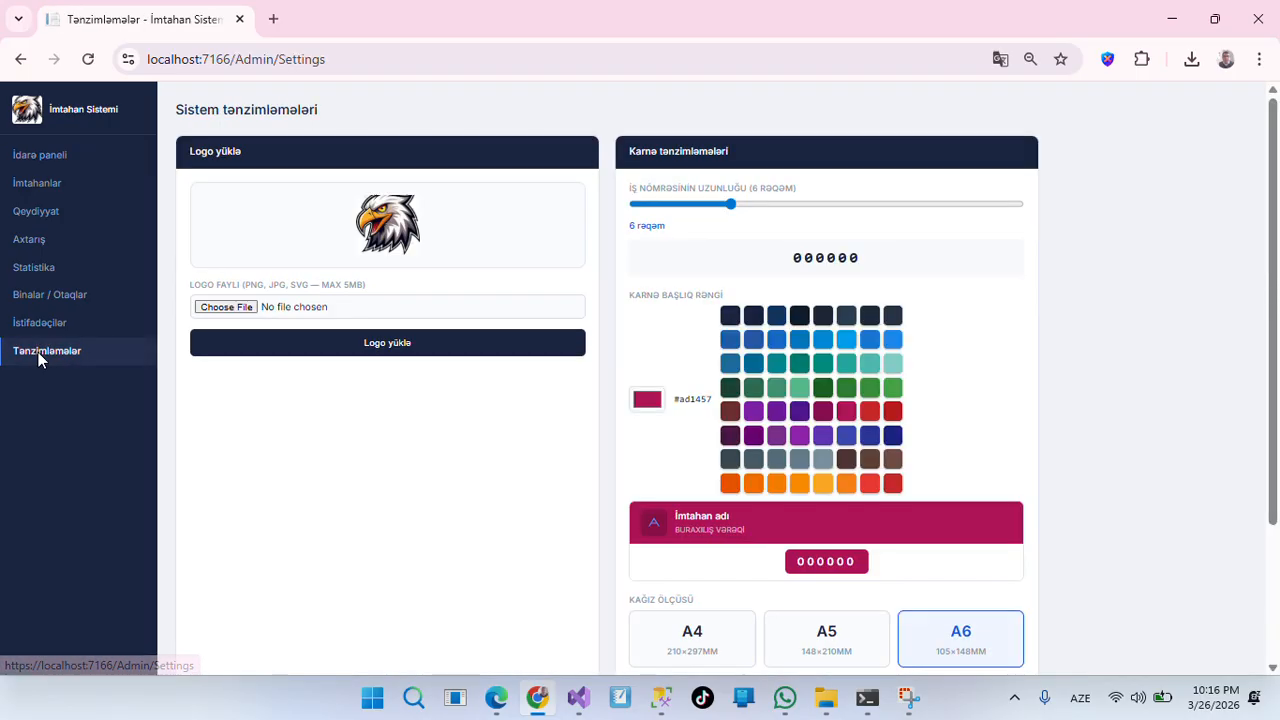
Upload download (1).jpg from the ImtahanSistemi_Bilet satışı folder as the system logo.
{"action": "left_click", "coordinate": [243, 312]}
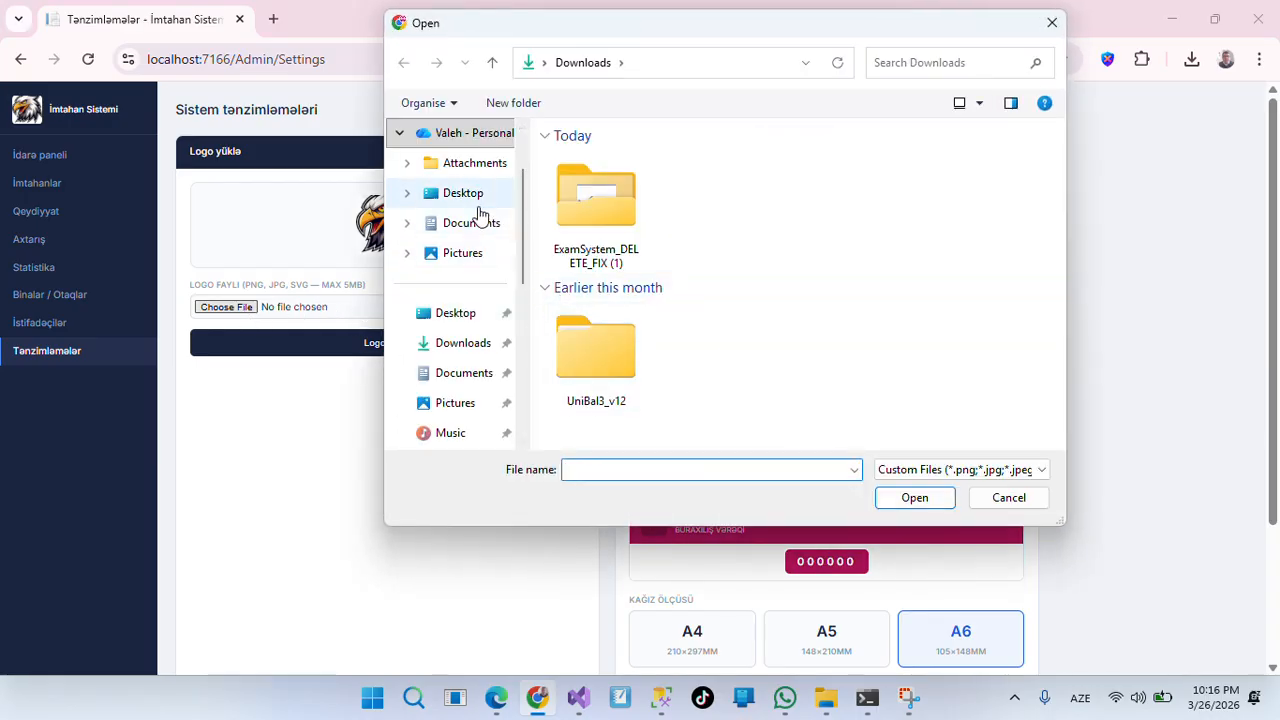
{"action": "left_click", "coordinate": [474, 325]}
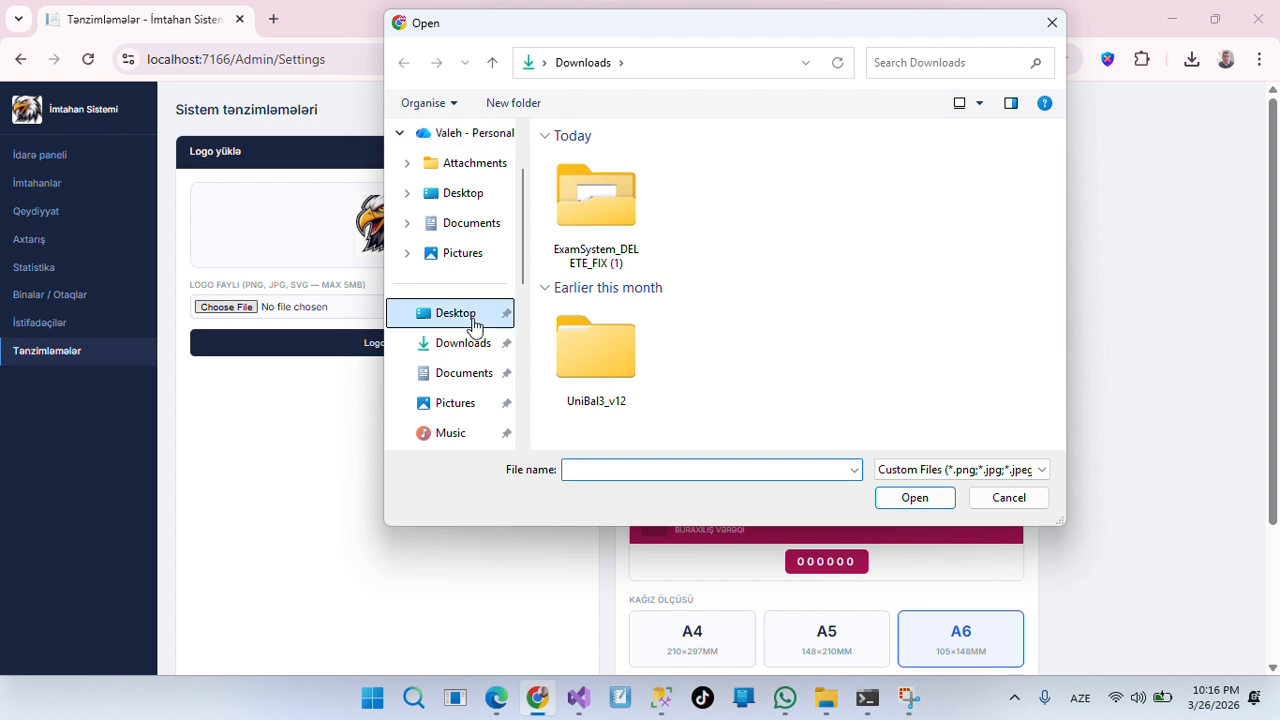
{"action": "double_click", "coordinate": [880, 192]}
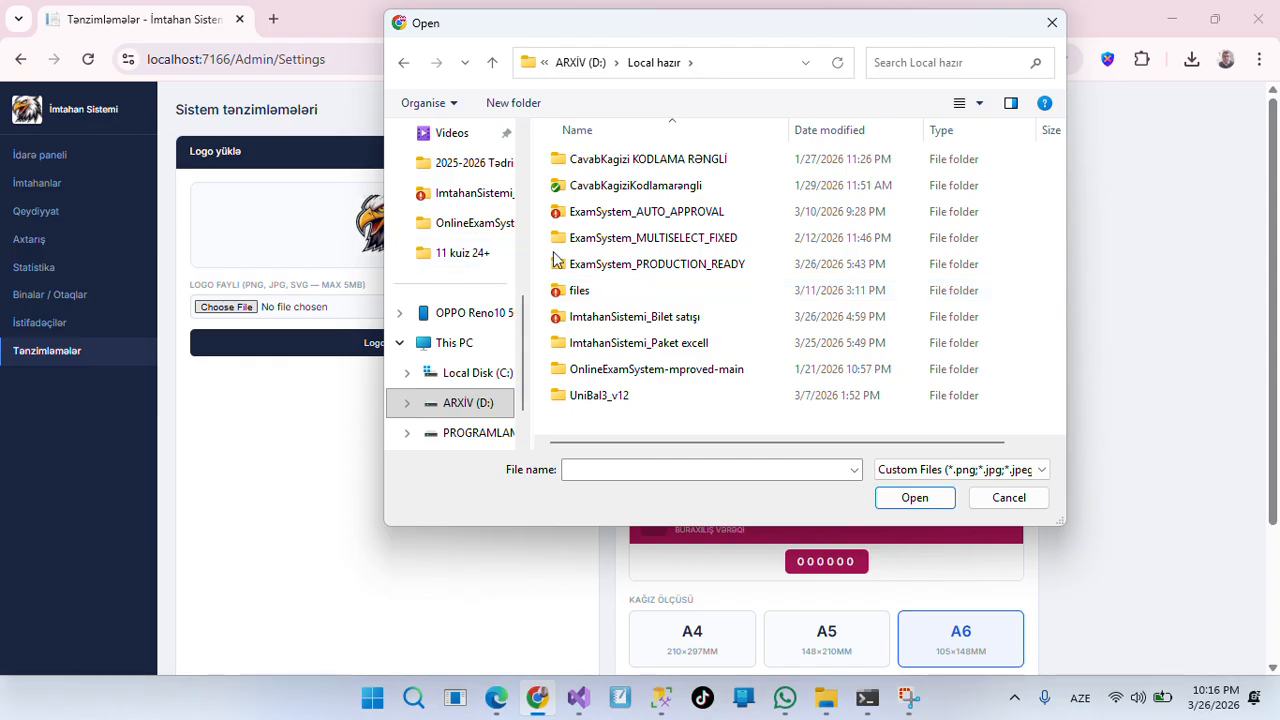
{"action": "double_click", "coordinate": [686, 318]}
{"action": "double_click", "coordinate": [612, 370]}
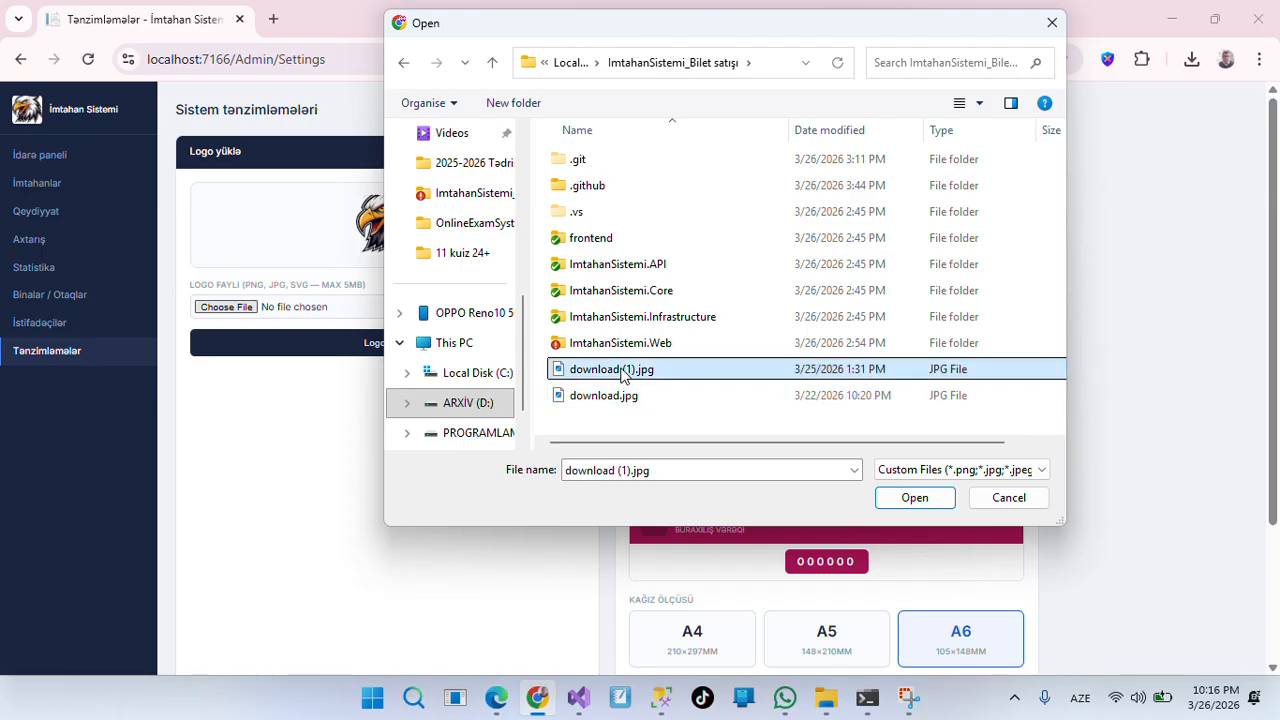
{"action": "left_click", "coordinate": [410, 357]}
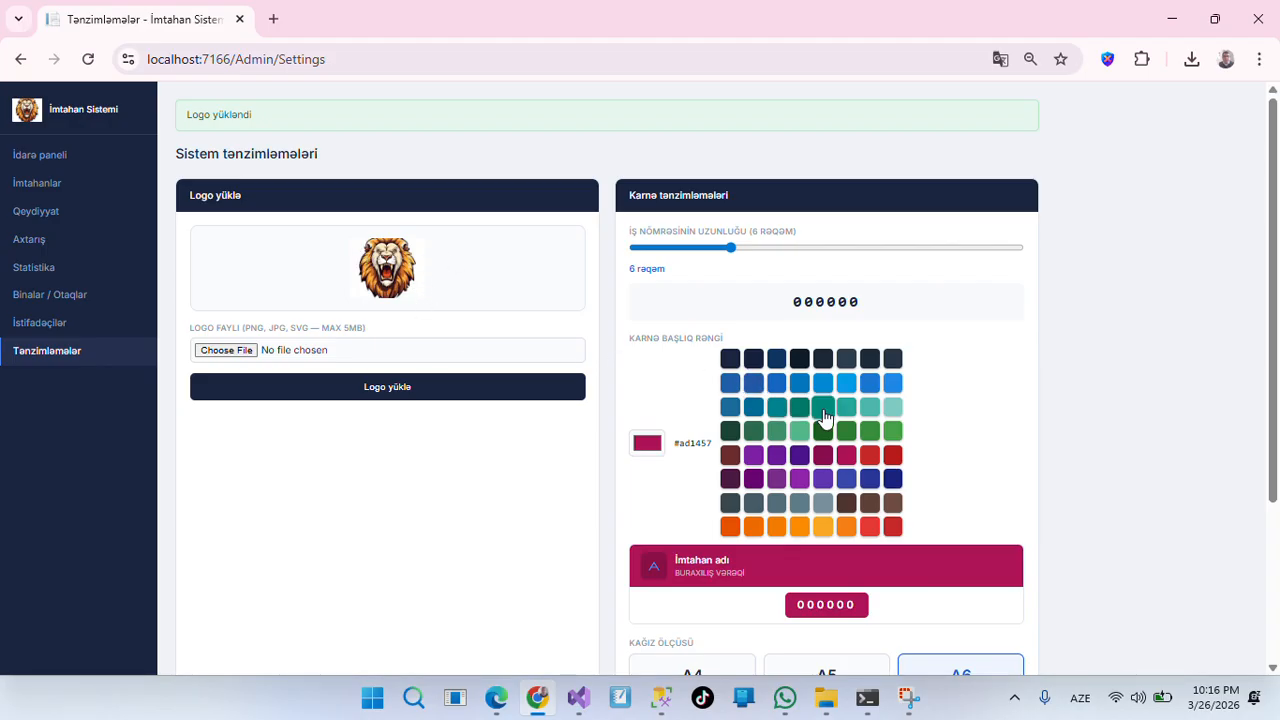
Try out purple, orange, light teal and grey as the card header colour (Karnə başlıq rəngi).
{"action": "scroll", "coordinate": [824, 420], "scroll_direction": "down", "scroll_amount": 3}
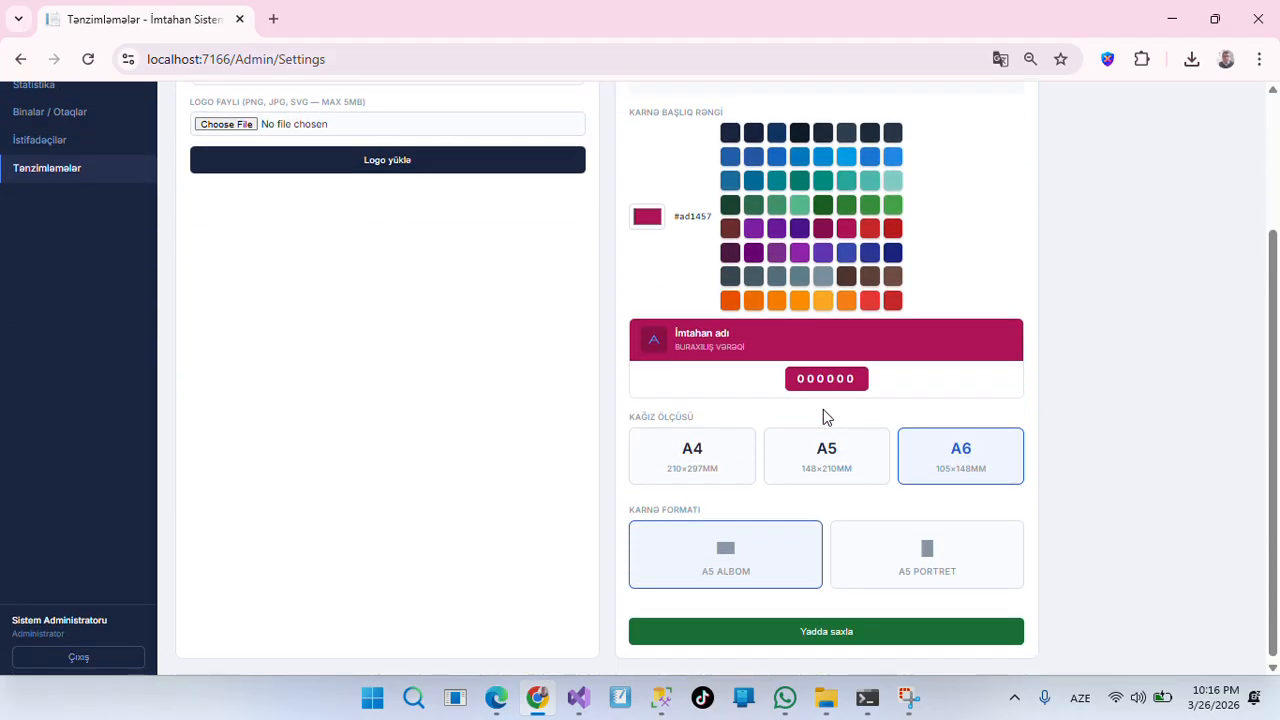
{"action": "scroll", "coordinate": [824, 418], "scroll_direction": "up", "scroll_amount": 2}
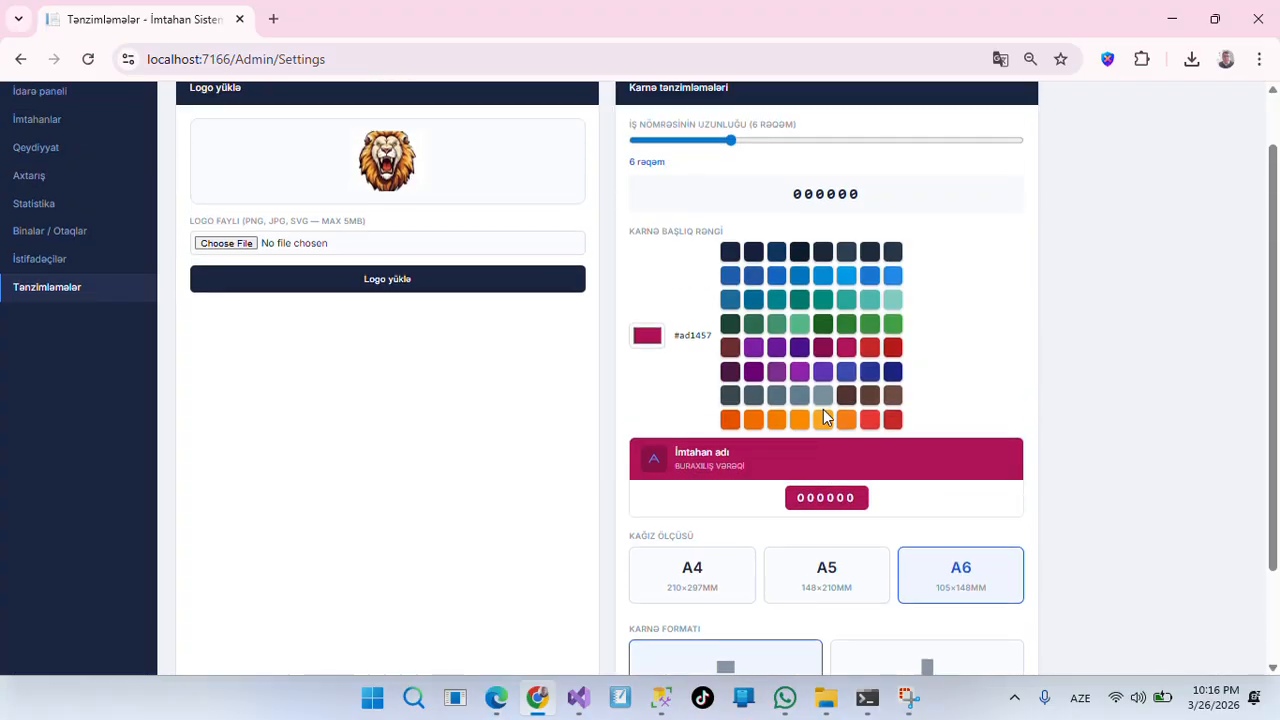
{"action": "scroll", "coordinate": [823, 418], "scroll_direction": "down", "scroll_amount": 2}
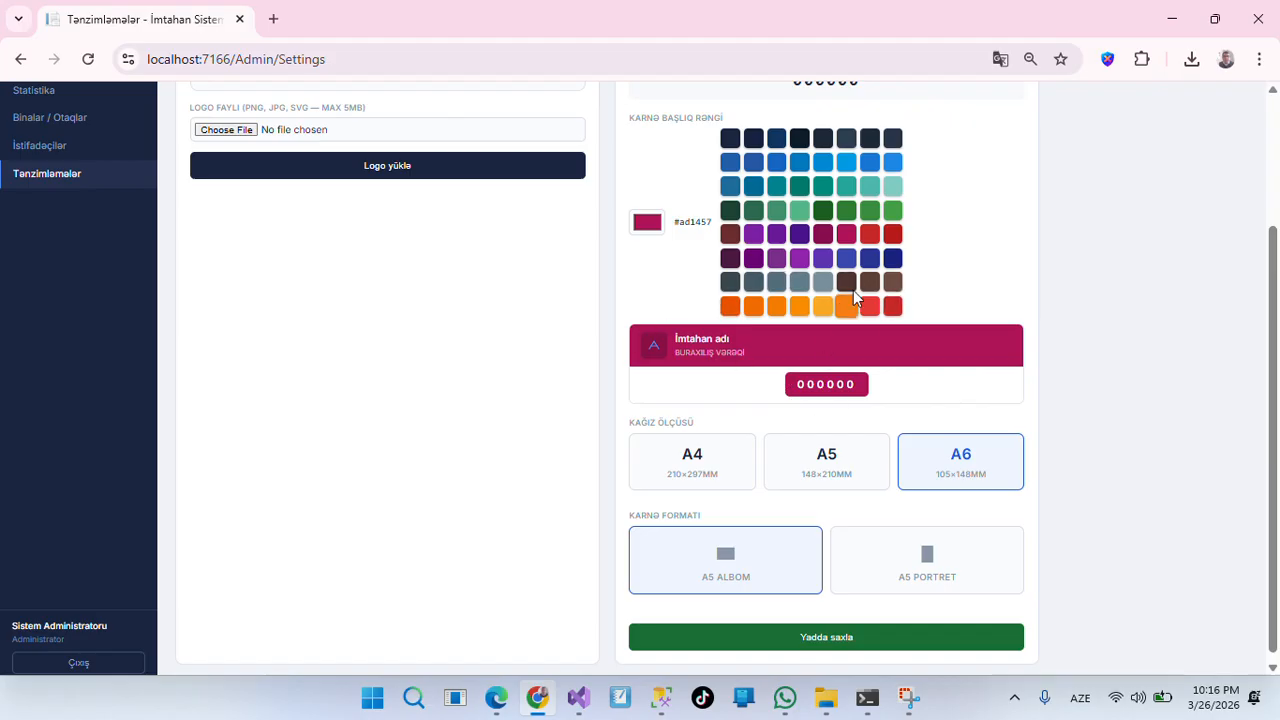
{"action": "left_click", "coordinate": [800, 235]}
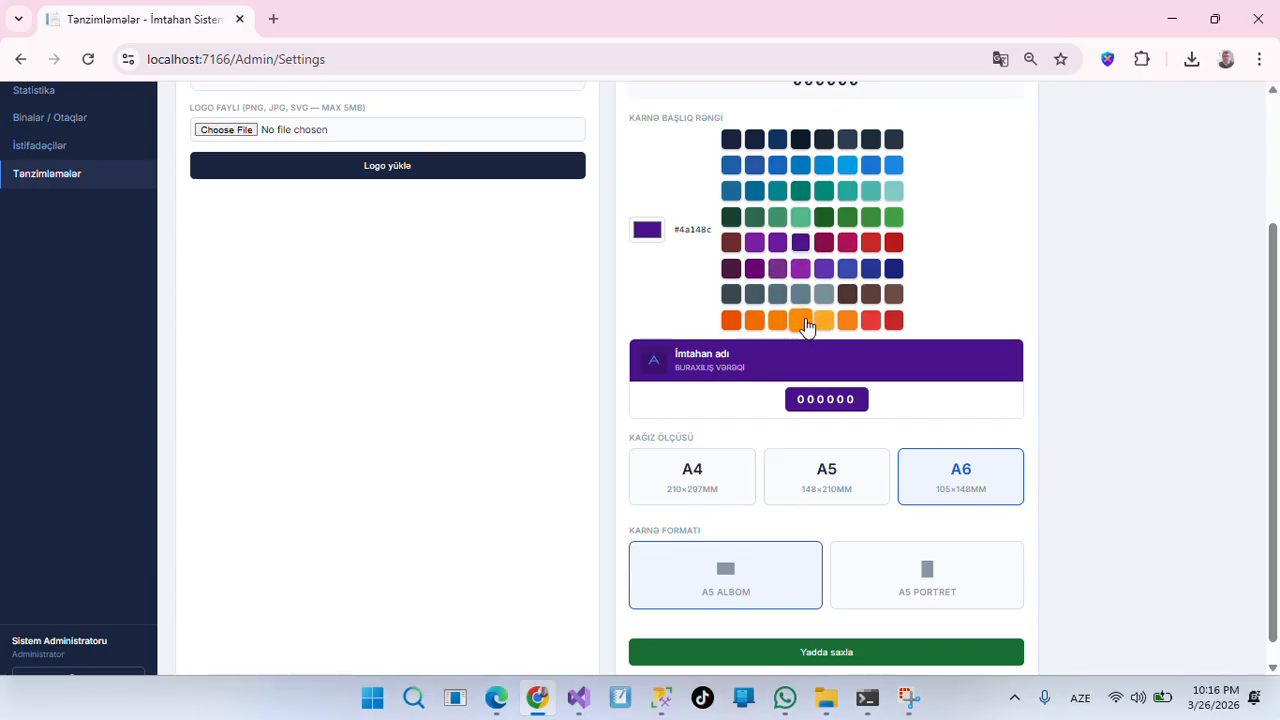
{"action": "left_click", "coordinate": [846, 325]}
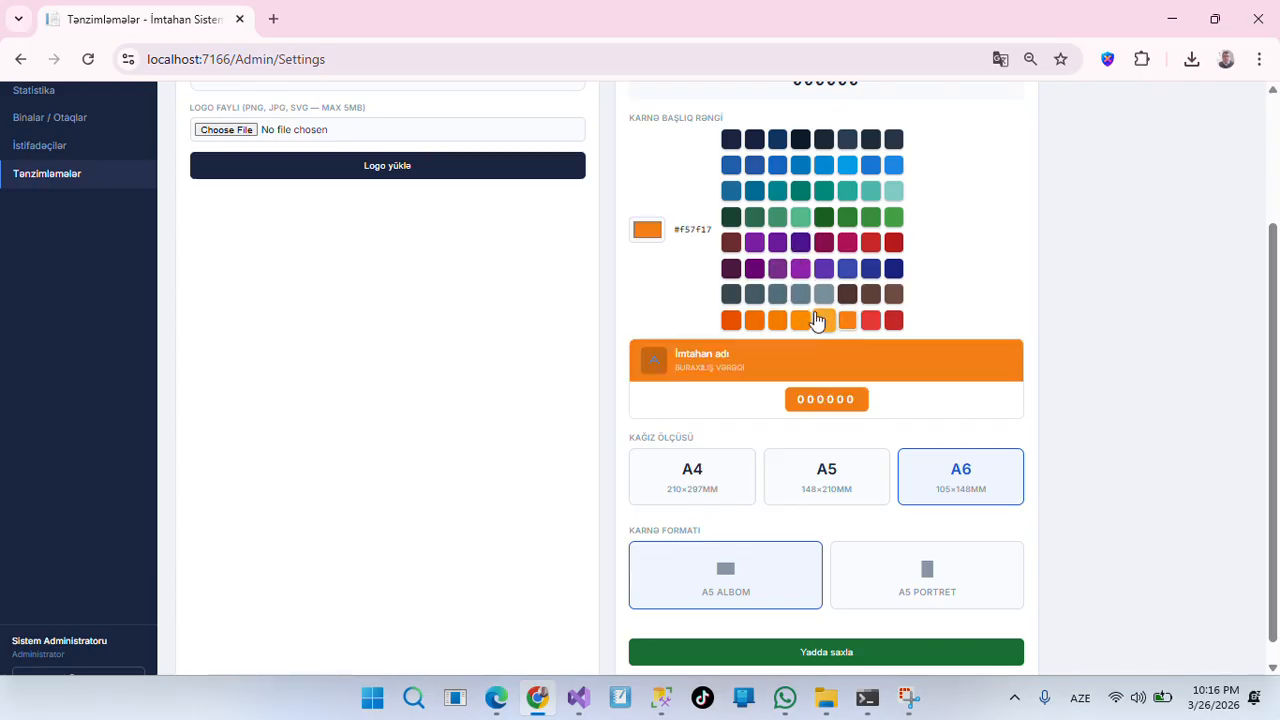
{"action": "left_click", "coordinate": [801, 321]}
{"action": "left_click", "coordinate": [893, 191]}
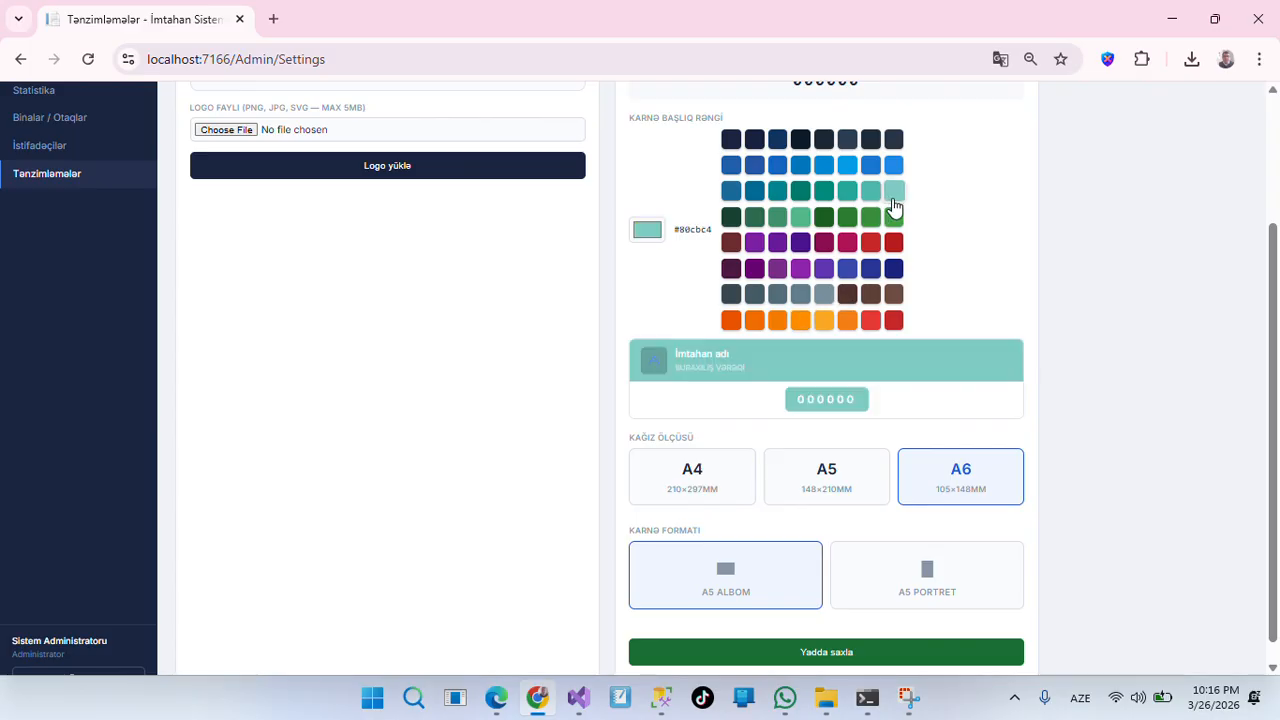
{"action": "left_click", "coordinate": [822, 294]}
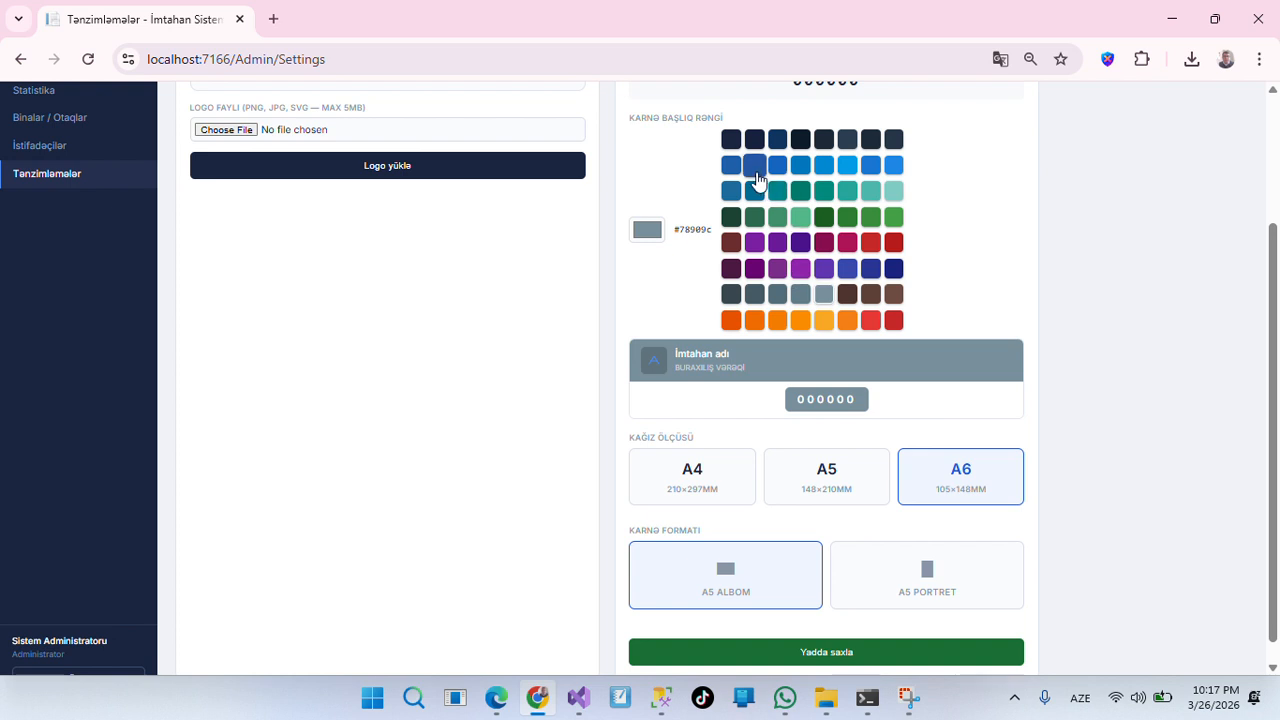
Set the card header colour to #1a6b9a and the paper size to A5, and save the card settings.
{"action": "left_click", "coordinate": [731, 191]}
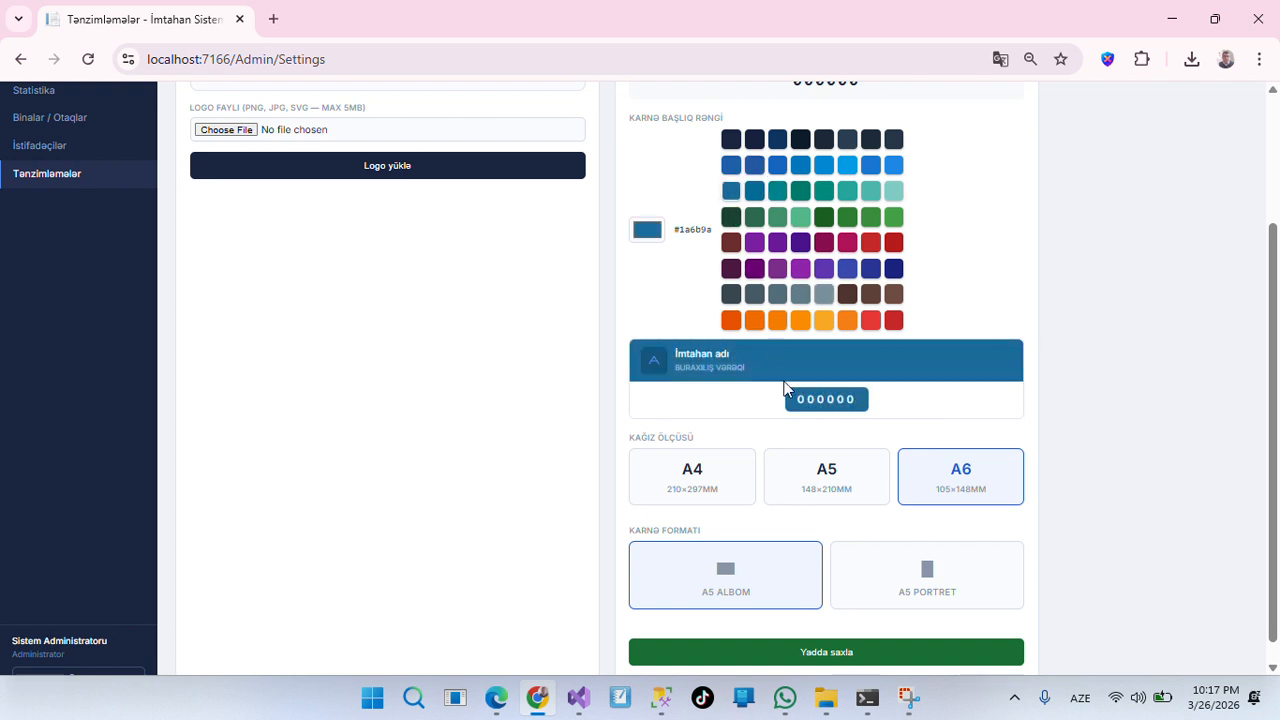
{"action": "scroll", "coordinate": [954, 488], "scroll_direction": "down", "scroll_amount": 1}
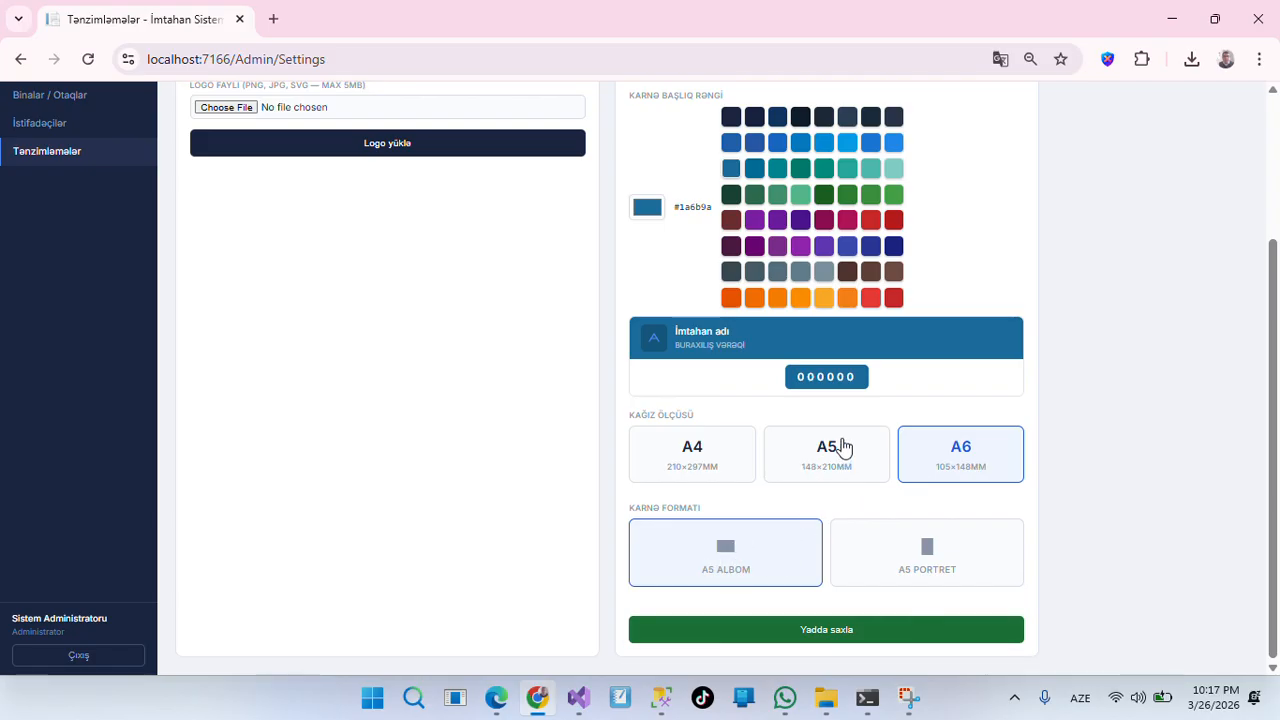
{"action": "left_click", "coordinate": [814, 630]}
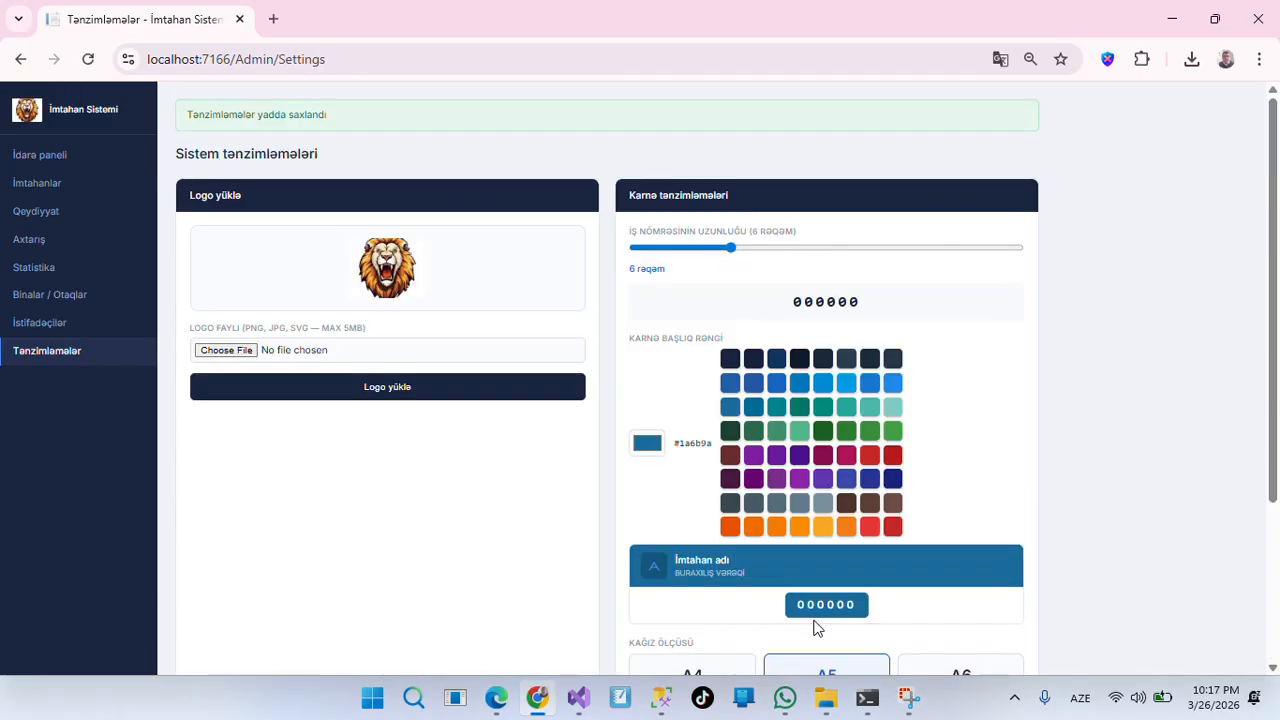
Try the job number length slider, keep the length at 6 digits, and save the card settings again.
{"action": "scroll", "coordinate": [711, 508], "scroll_direction": "down", "scroll_amount": 3}
{"action": "scroll", "coordinate": [706, 494], "scroll_direction": "up", "scroll_amount": 3}
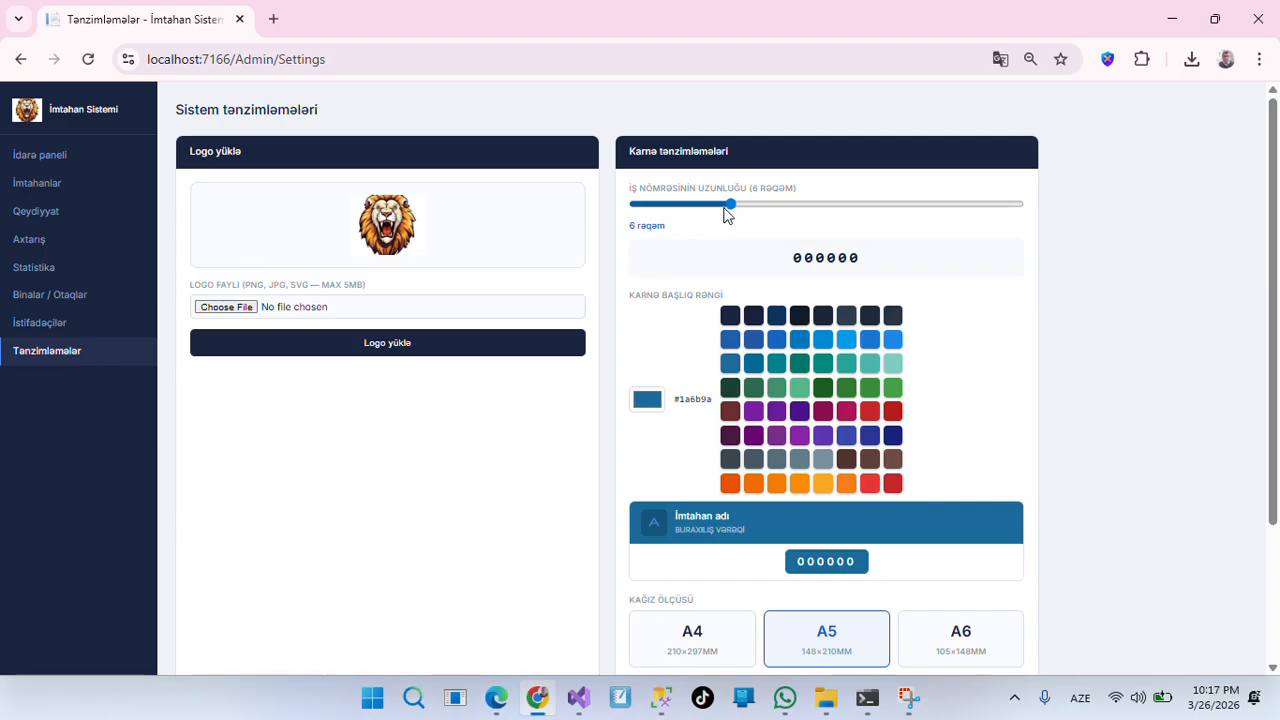
{"action": "mouse_move", "coordinate": [733, 209]}
{"action": "left_mouse_down"}
{"action": "mouse_move", "coordinate": [692, 210]}
{"action": "mouse_move", "coordinate": [1034, 220]}
{"action": "mouse_move", "coordinate": [749, 220]}
{"action": "left_mouse_up"}
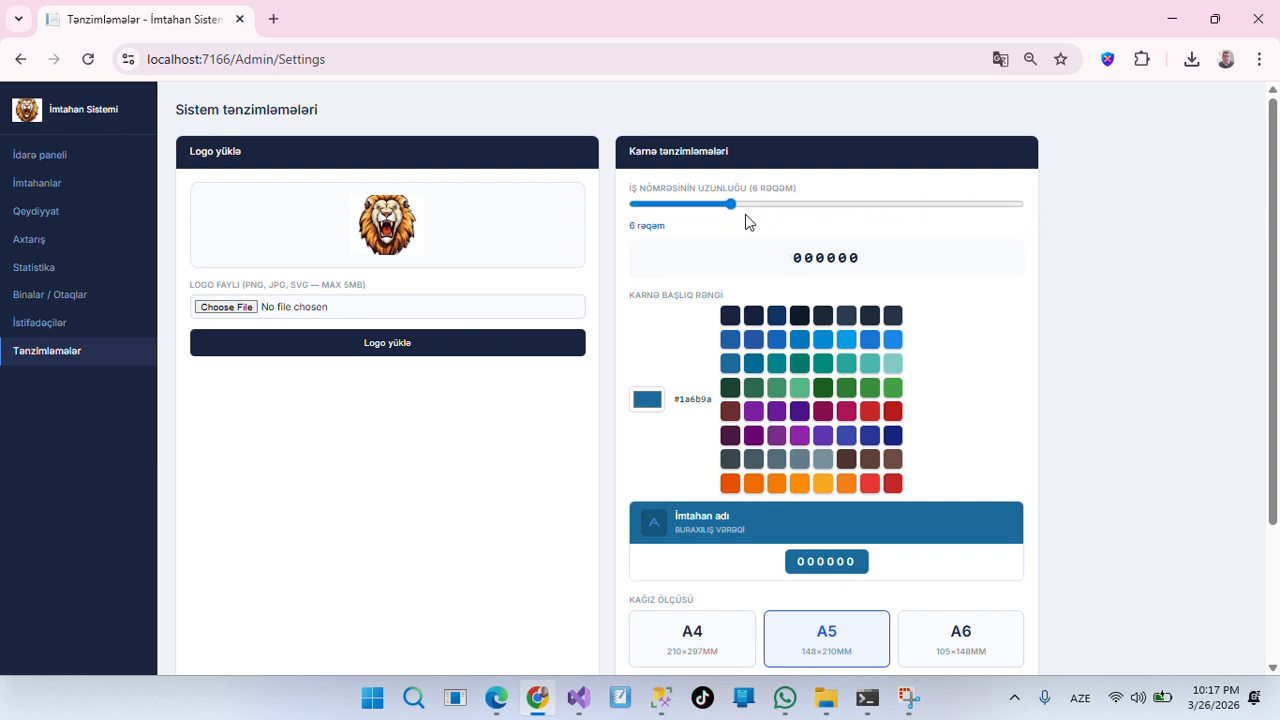
{"action": "scroll", "coordinate": [806, 428], "scroll_direction": "down", "scroll_amount": 2}
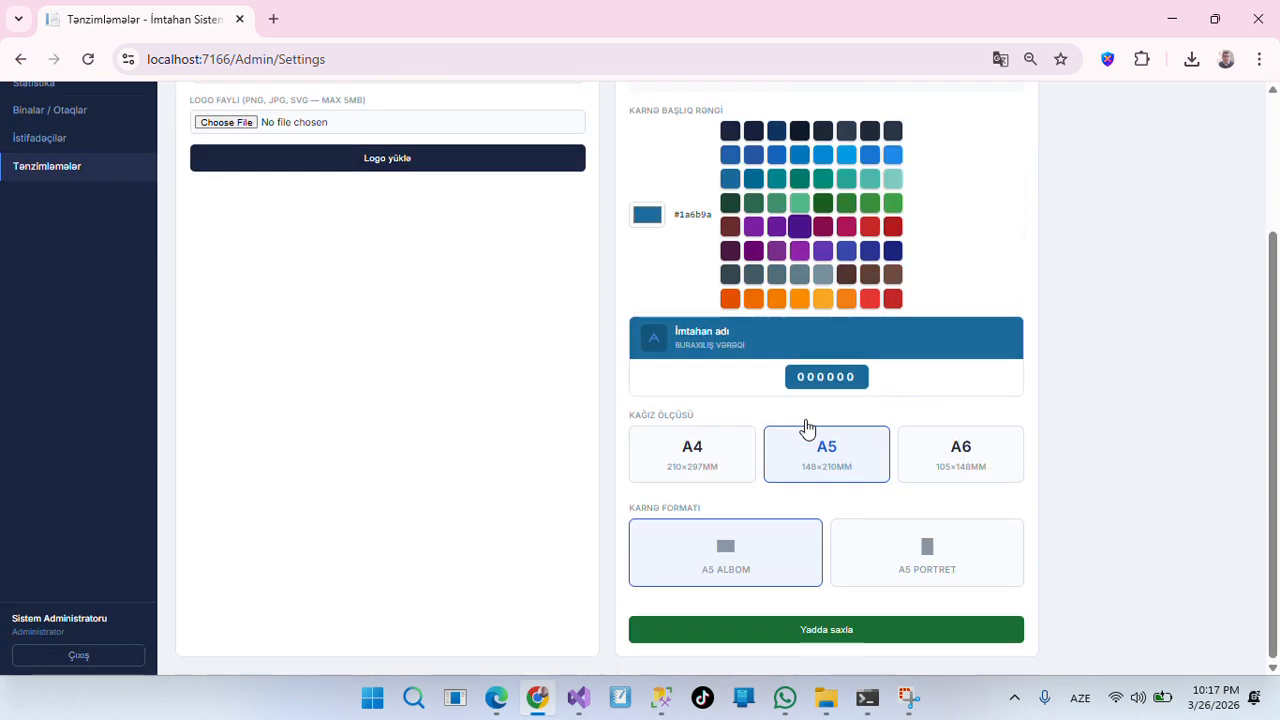
{"action": "left_click", "coordinate": [819, 632]}
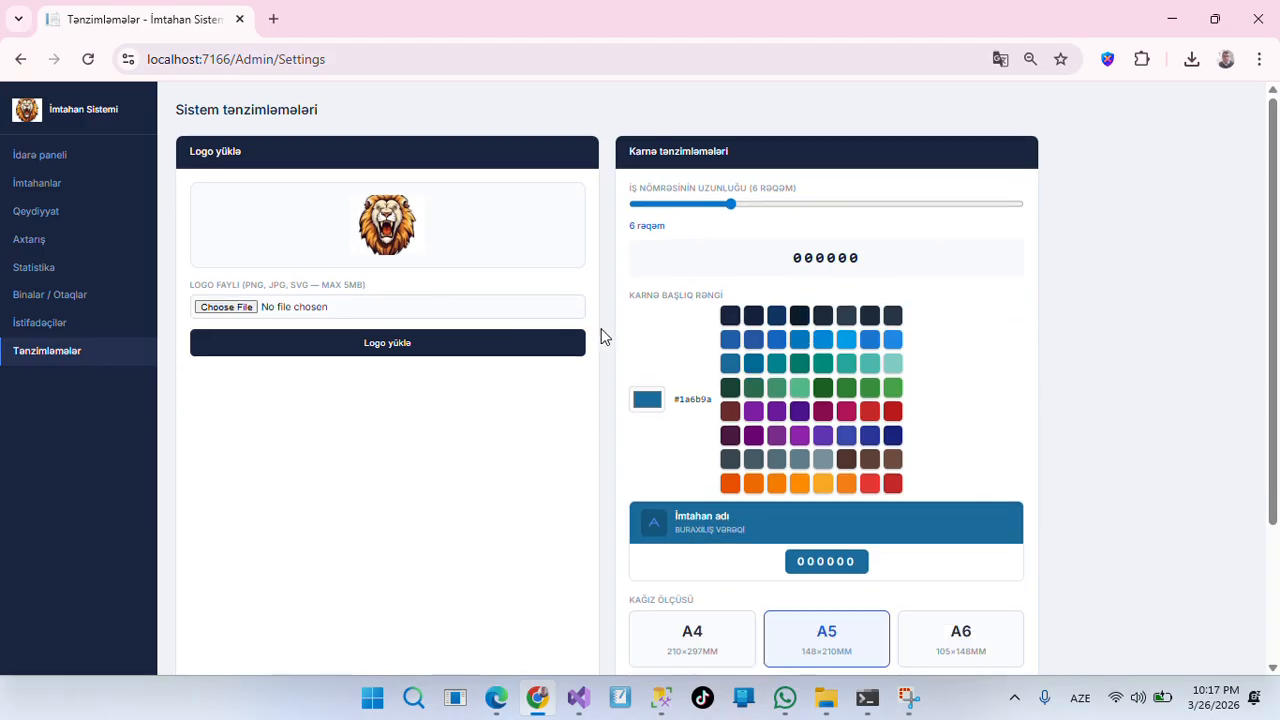
Start a new user in the user management page and enter the user's name and e-mail address.
{"action": "left_click", "coordinate": [33, 322]}
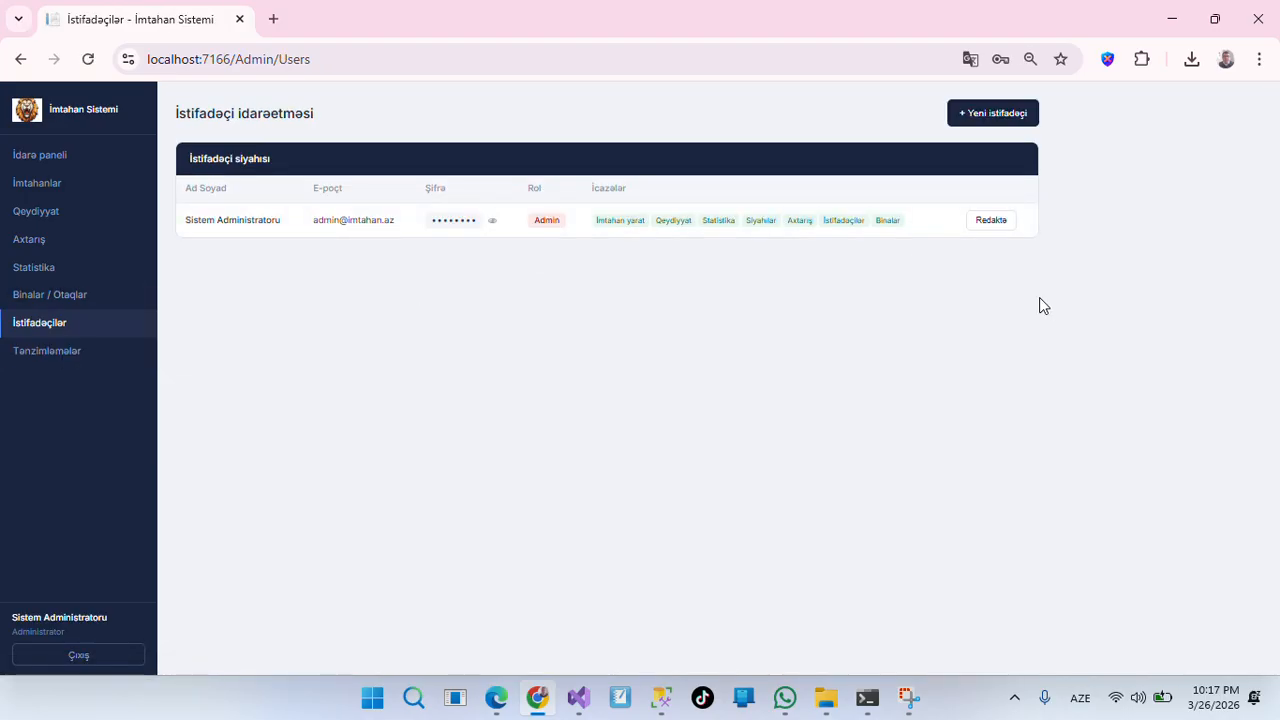
{"action": "left_click", "coordinate": [1004, 113]}
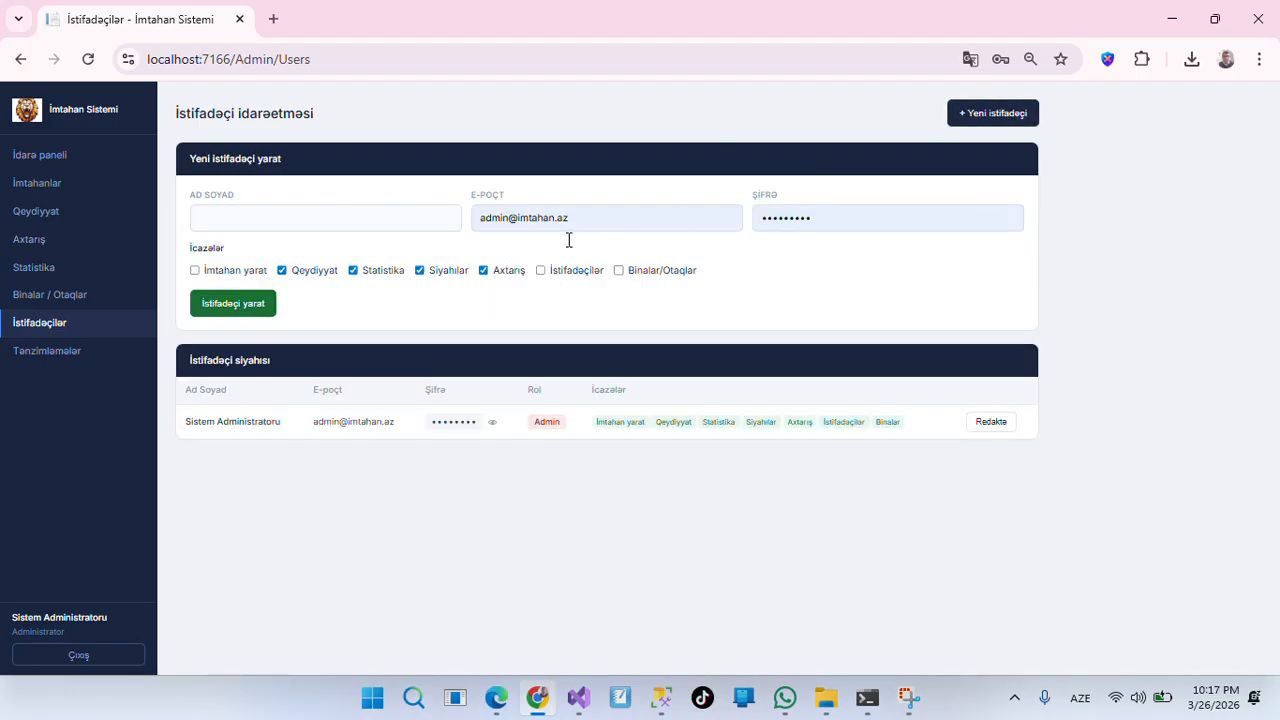
{"action": "left_click", "coordinate": [326, 222]}
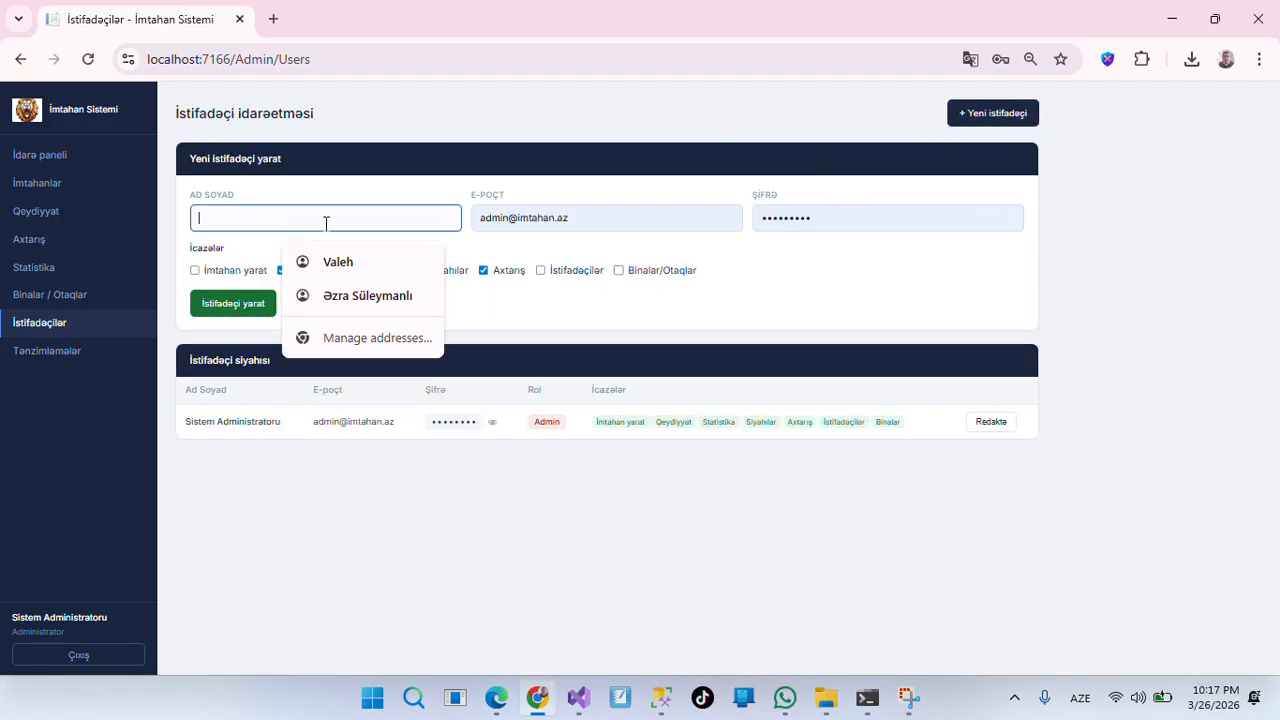
{"action": "type", "text": "Valeh"}
{"action": "key", "text": "Tab"}
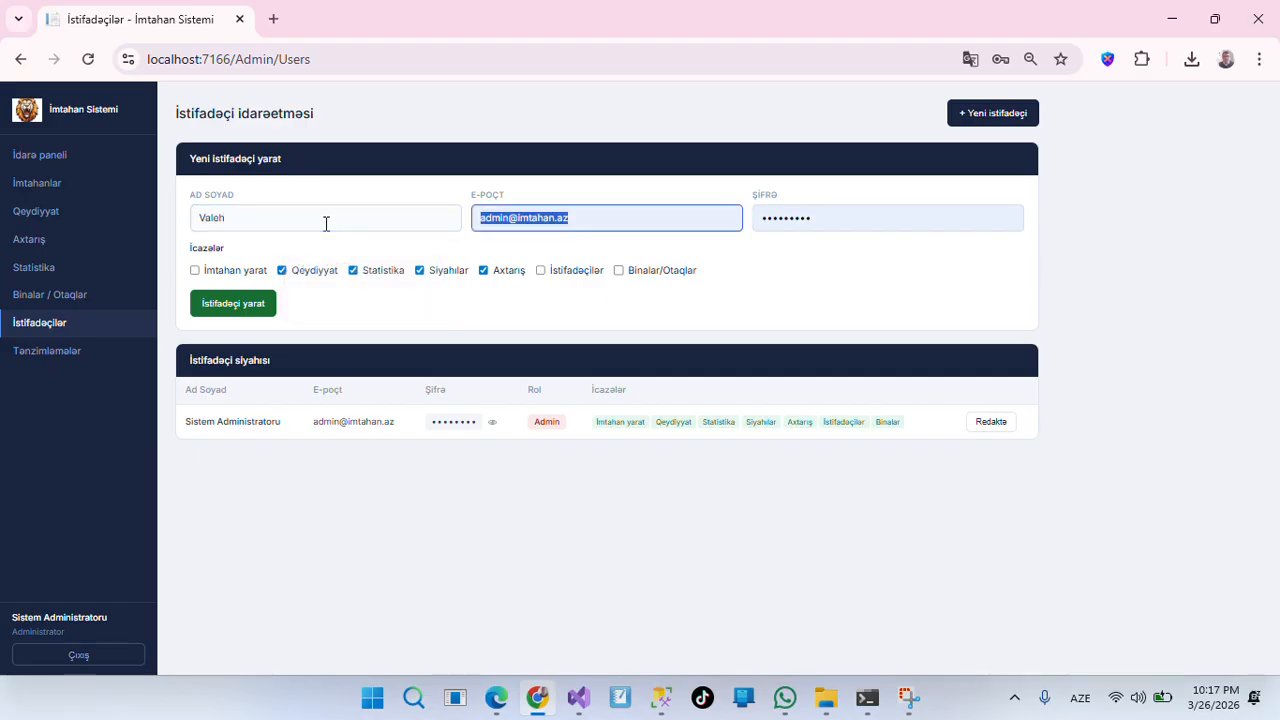
{"action": "left_click", "coordinate": [360, 221]}
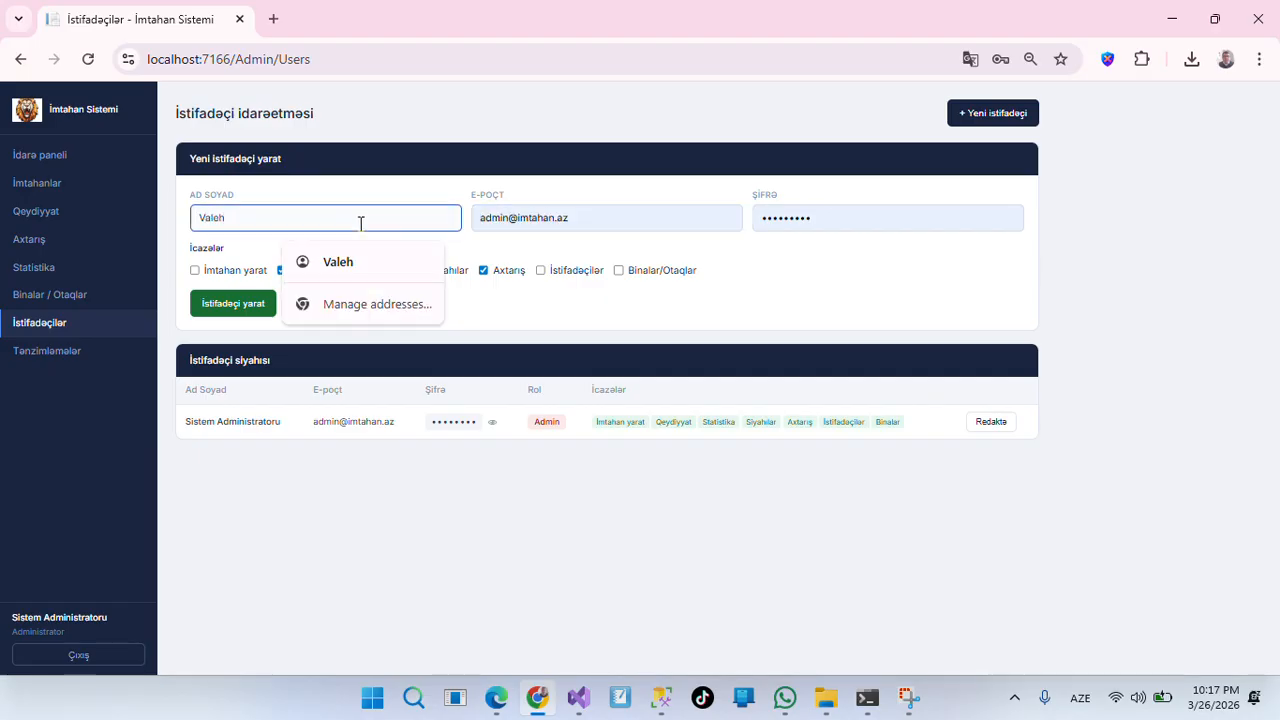
{"action": "key", "text": "Tab"}
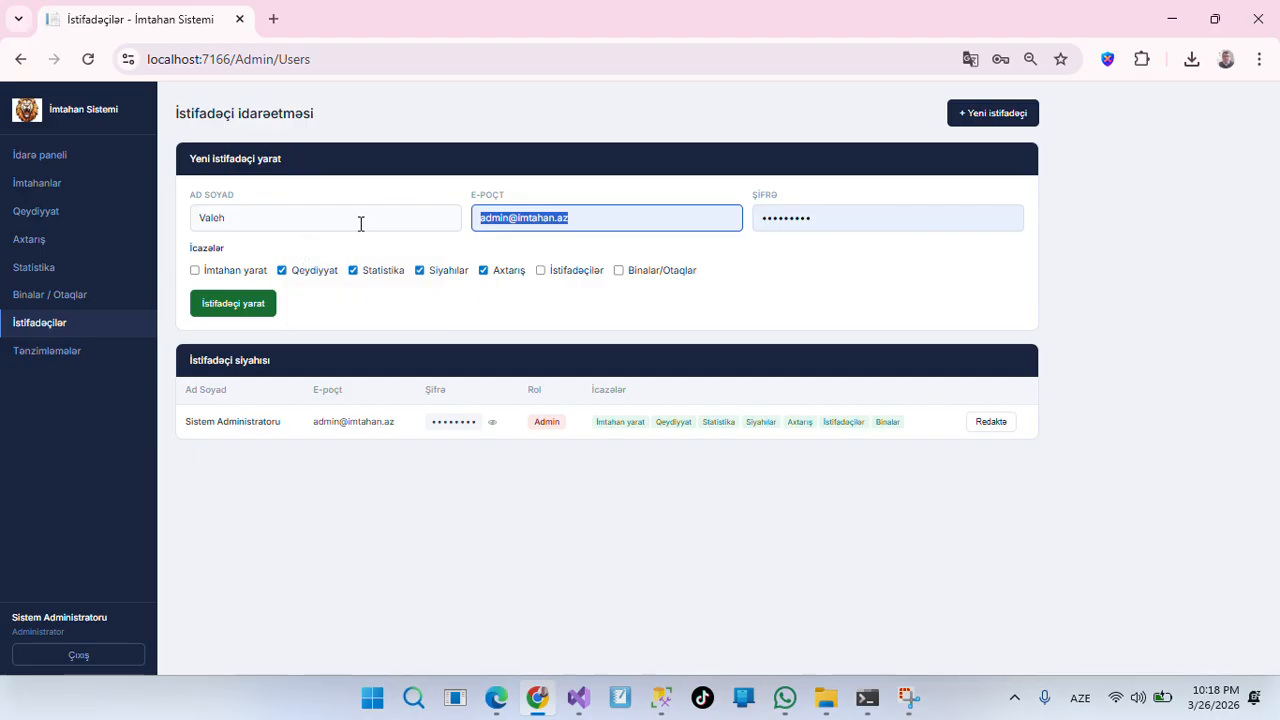
{"action": "double_click", "coordinate": [506, 220]}
{"action": "type", "text": "val"}
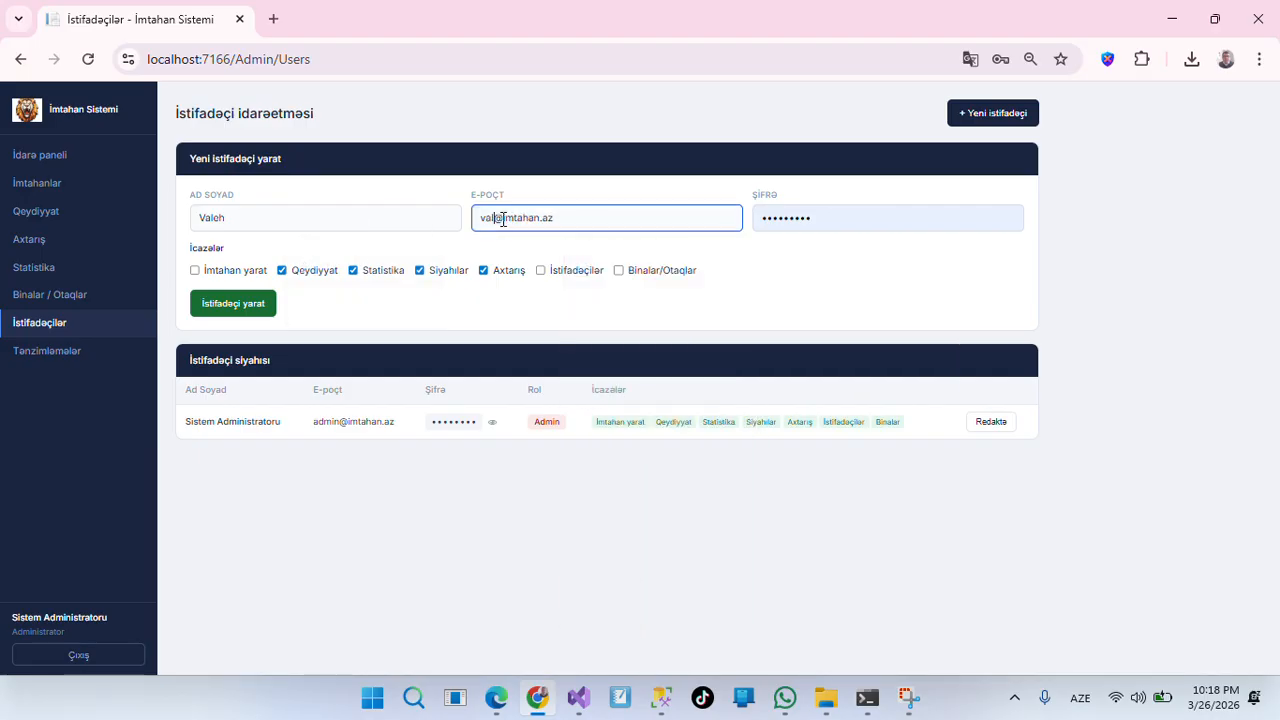
{"action": "key", "text": "BackSpace"}
{"action": "type", "text": "leh"}
Replace the prefilled password with the new user's password, create the user and dismiss the browser's offer to update the saved password.
{"action": "left_click_drag", "start_coordinate": [838, 223], "coordinate": [759, 223]}
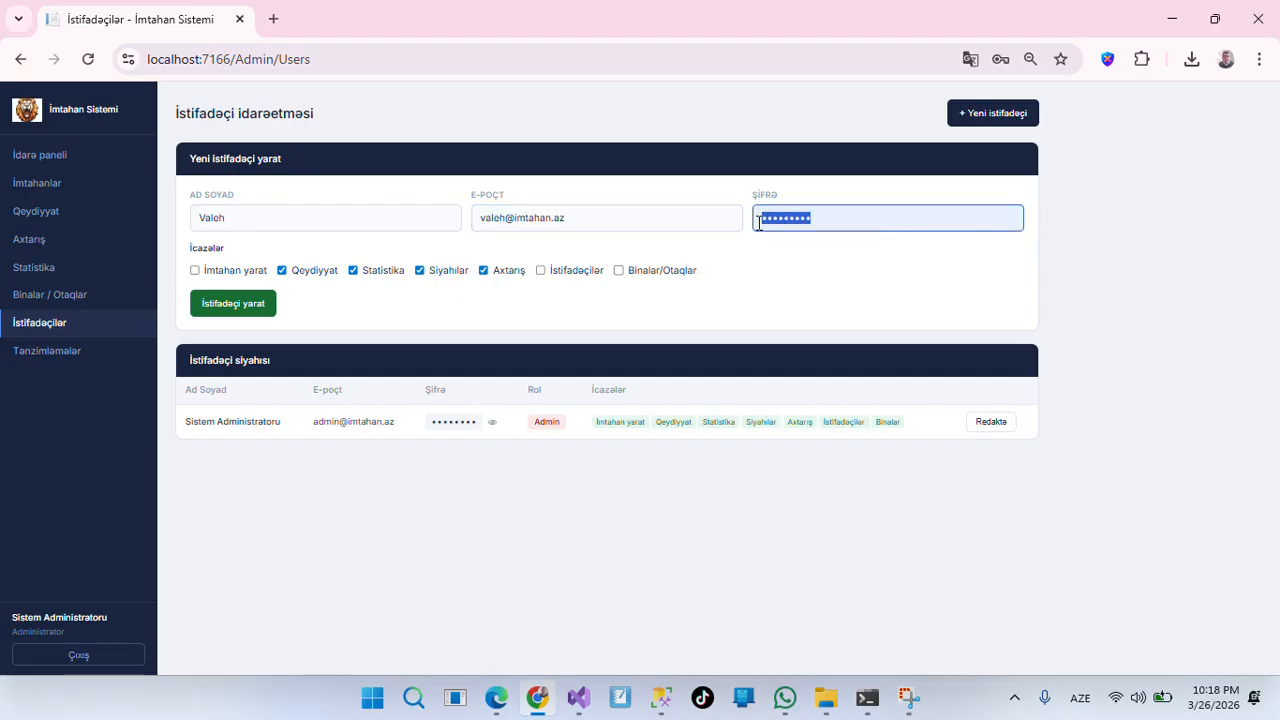
{"action": "type", "text": "••"}
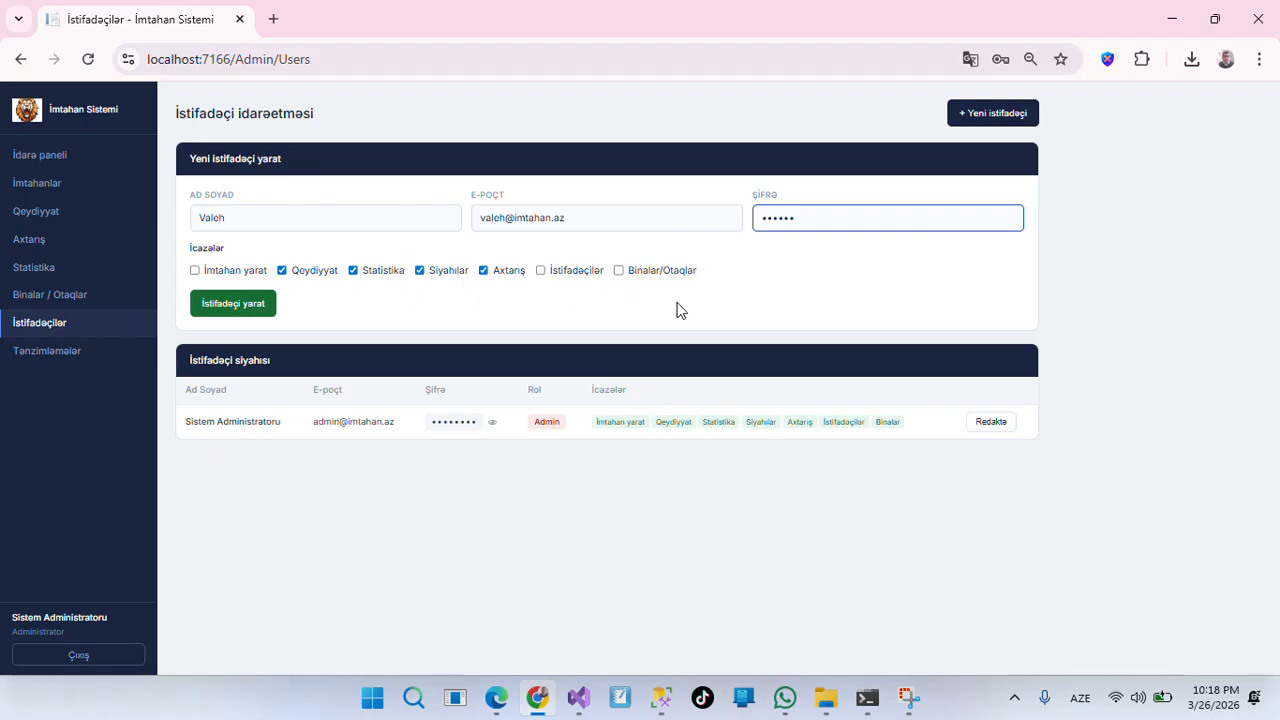
{"action": "left_click", "coordinate": [213, 304]}
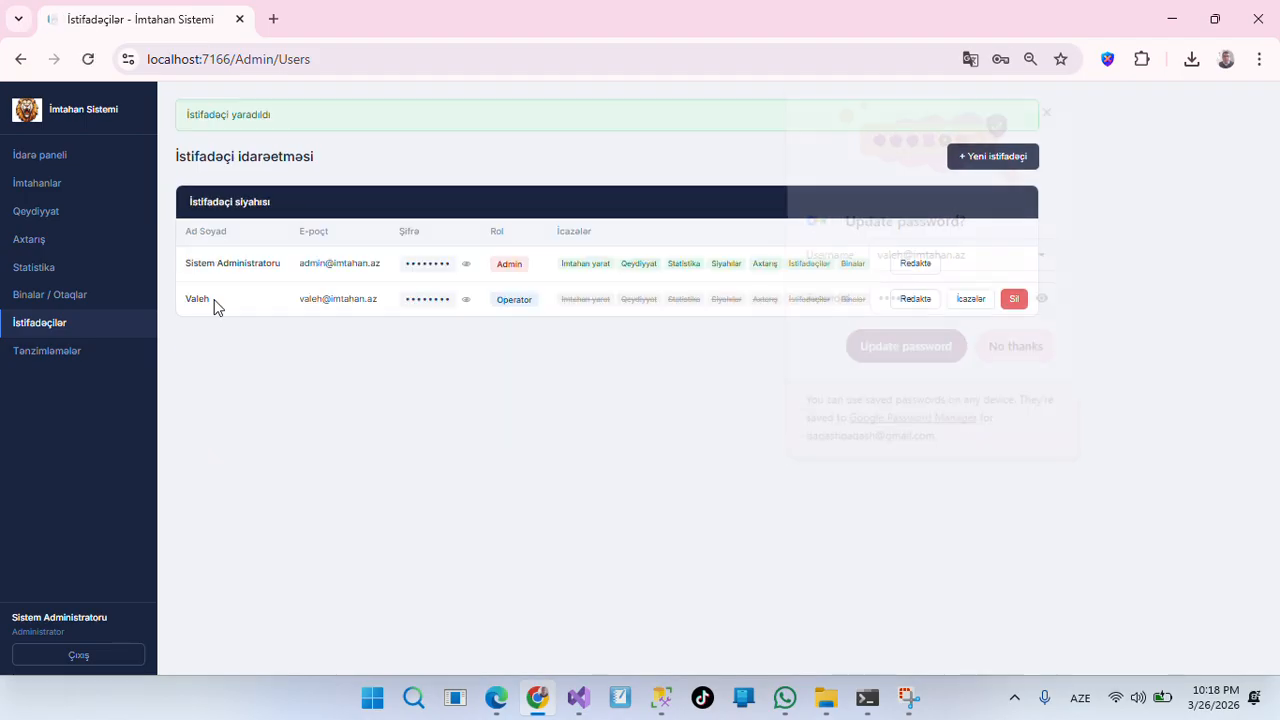
{"action": "left_click", "coordinate": [1052, 105]}
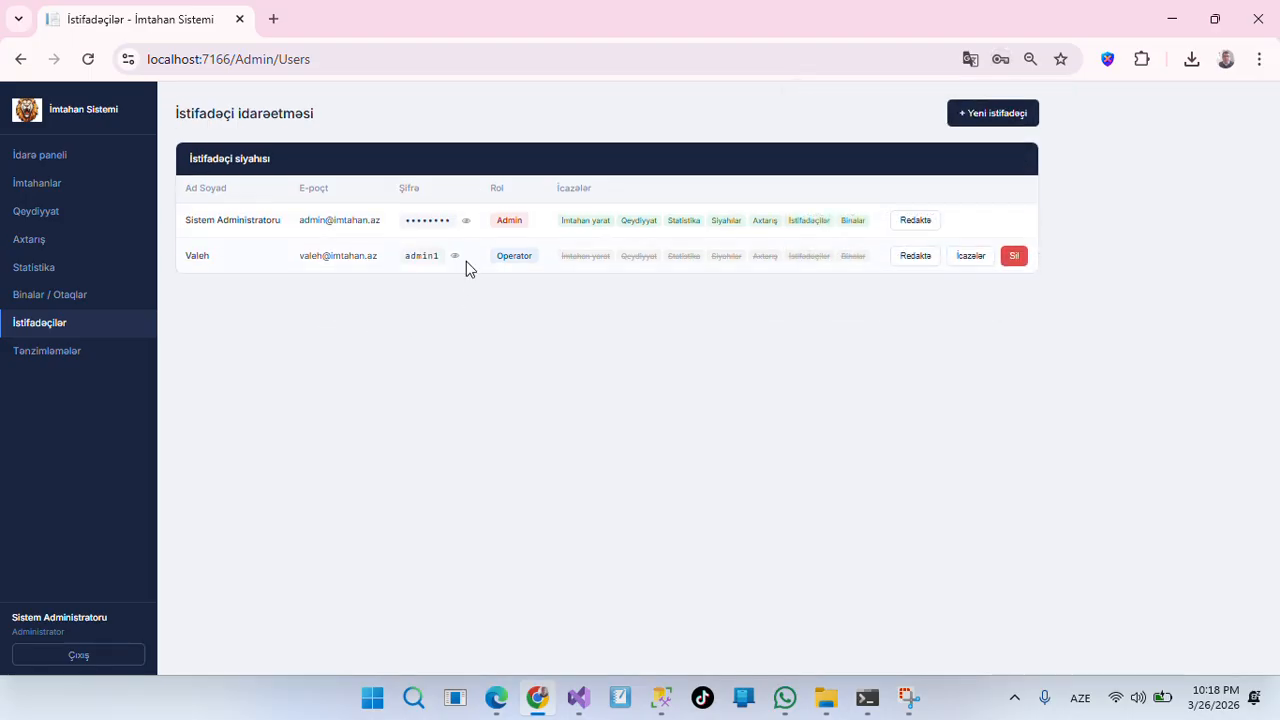
Check the new operator's stored password, hide it again, and view the account's edit form without changing it.
{"action": "left_click", "coordinate": [454, 257]}
{"action": "left_click", "coordinate": [912, 258]}
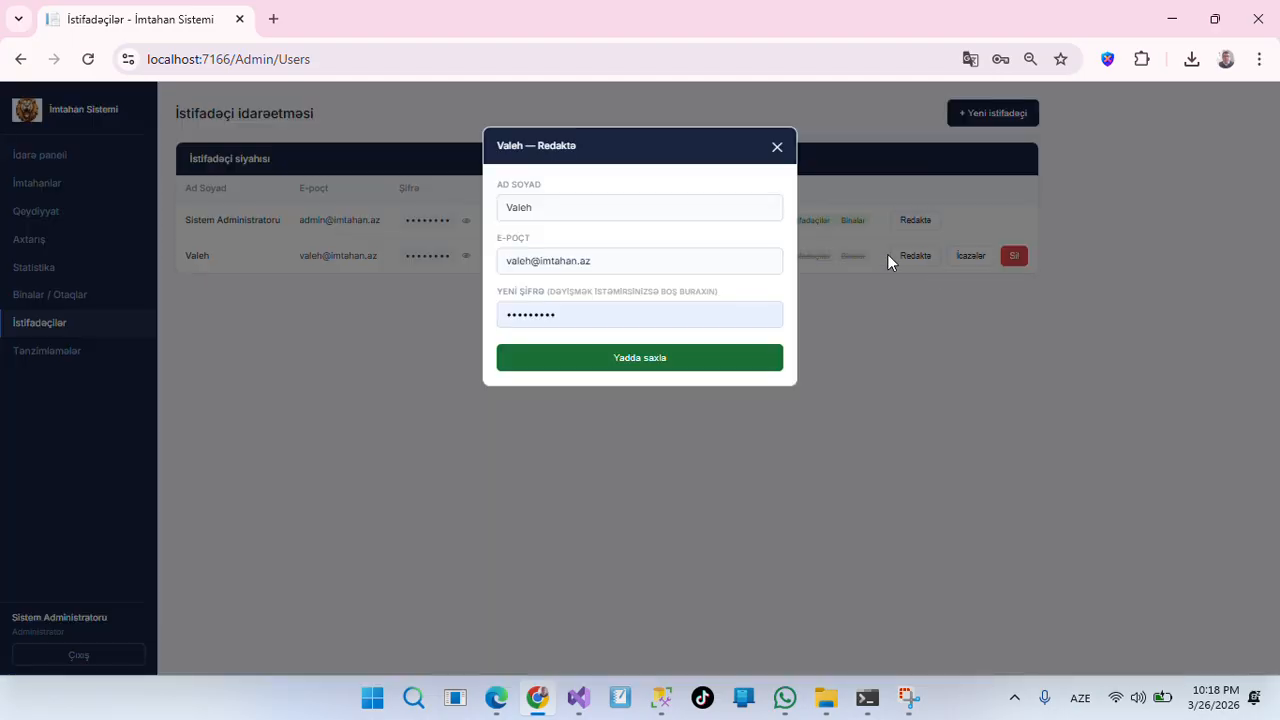
{"action": "left_click", "coordinate": [777, 147]}
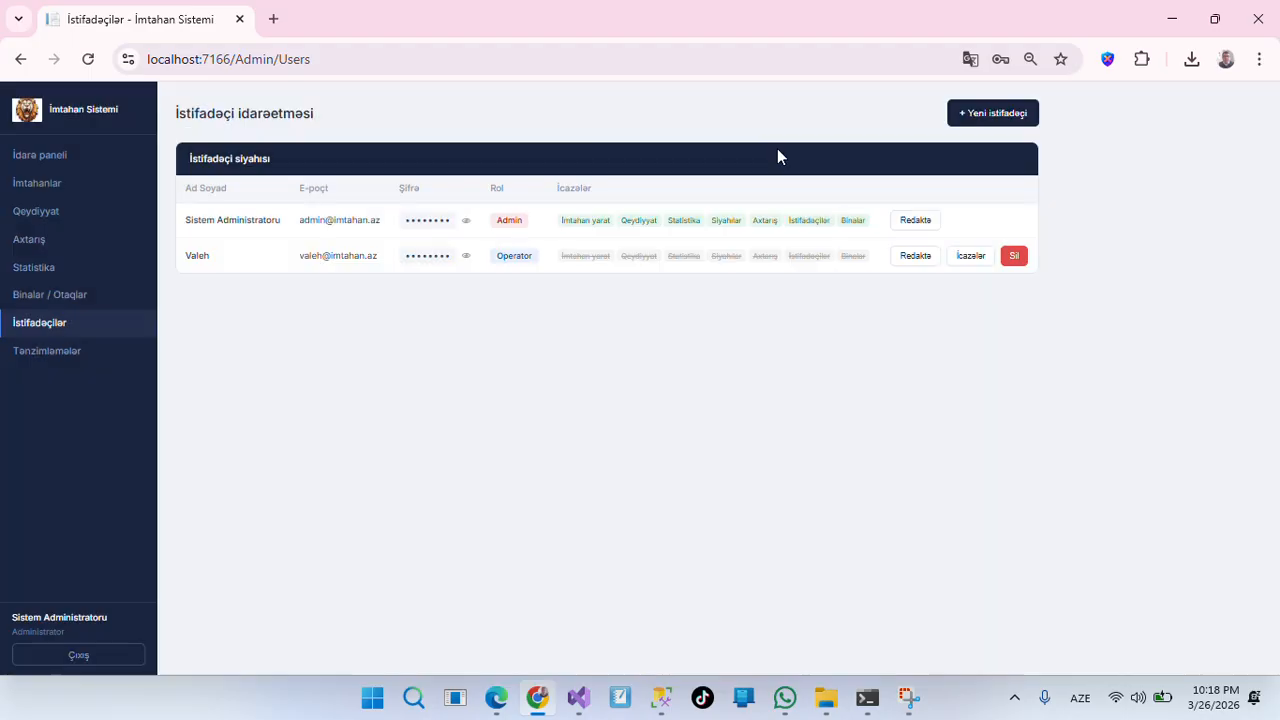
View the new operator's permission list and close it without granting any permission.
{"action": "left_click", "coordinate": [956, 256]}
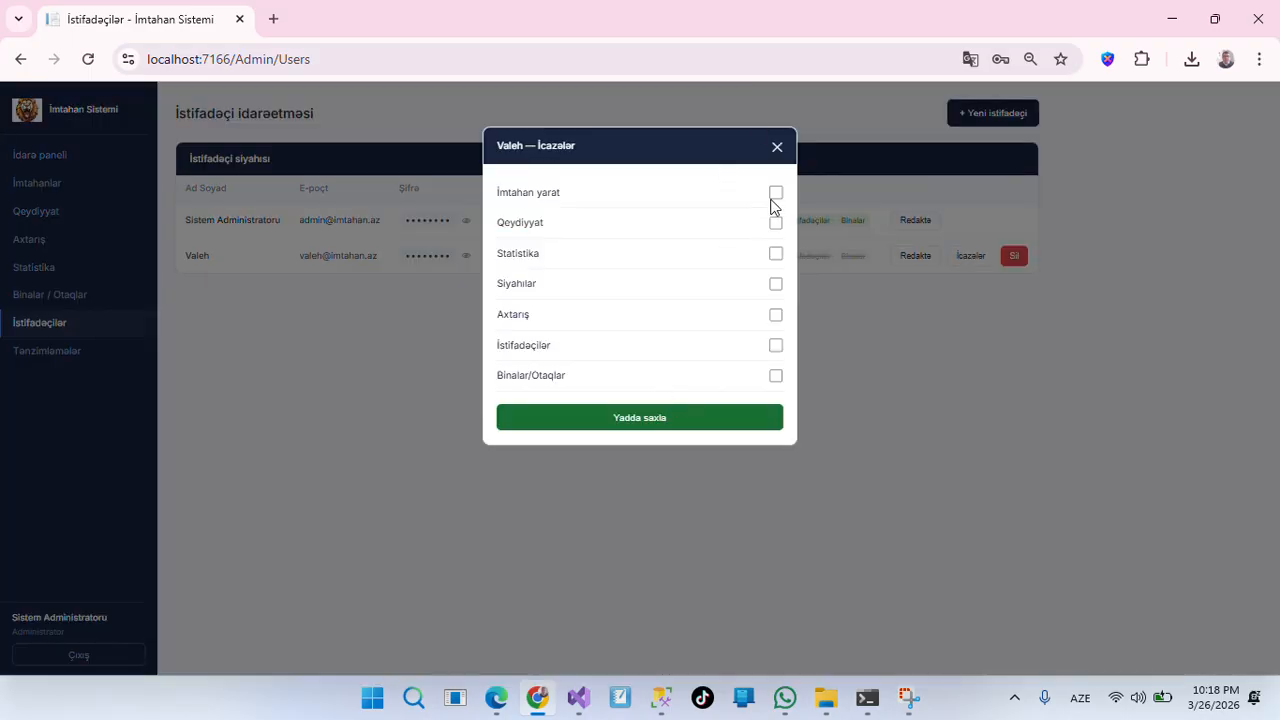
{"action": "left_click", "coordinate": [777, 148]}
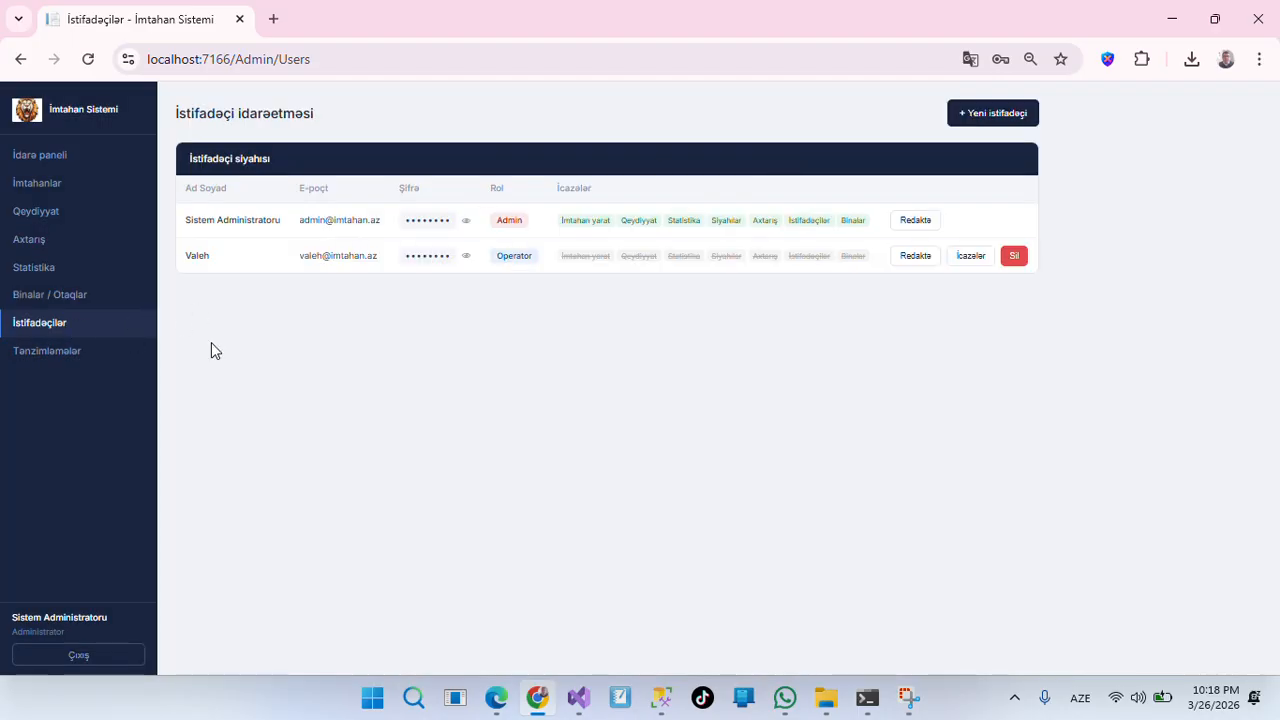
Delete the existing KÜR HM building from the buildings and rooms page and confirm the deletion.
{"action": "left_click", "coordinate": [53, 296]}
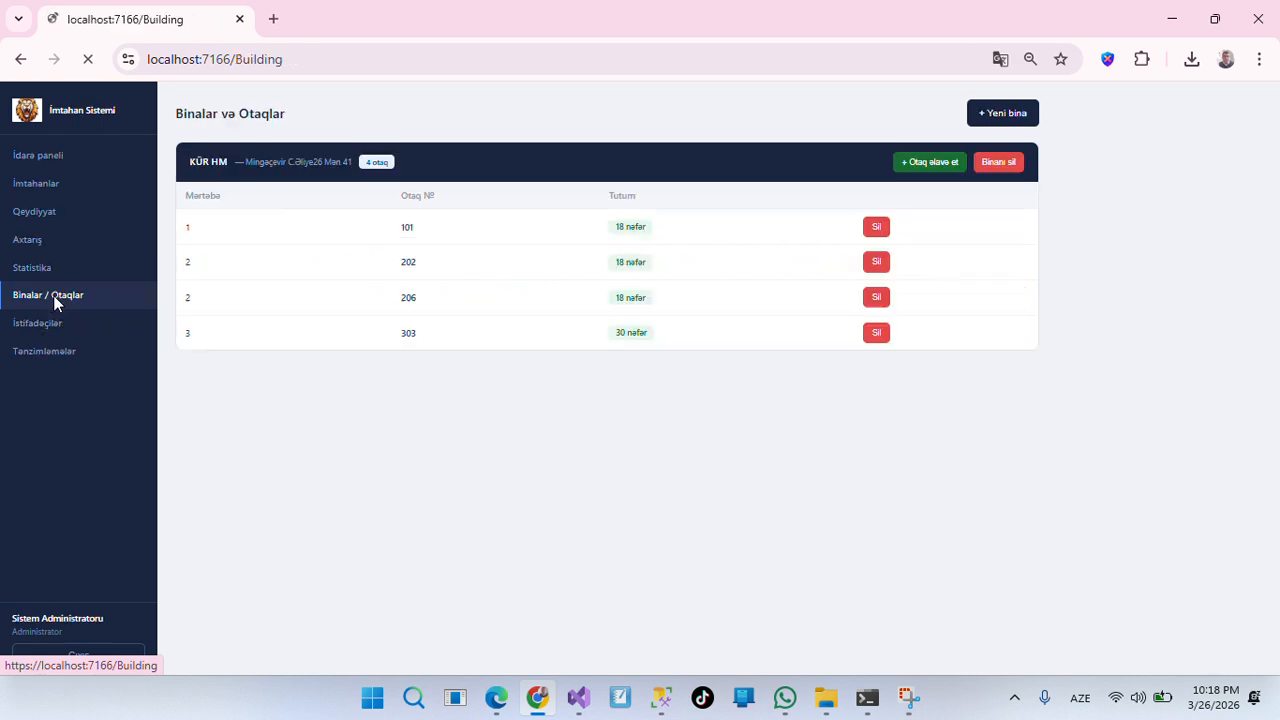
{"action": "left_click", "coordinate": [1003, 170]}
{"action": "left_click", "coordinate": [708, 175]}
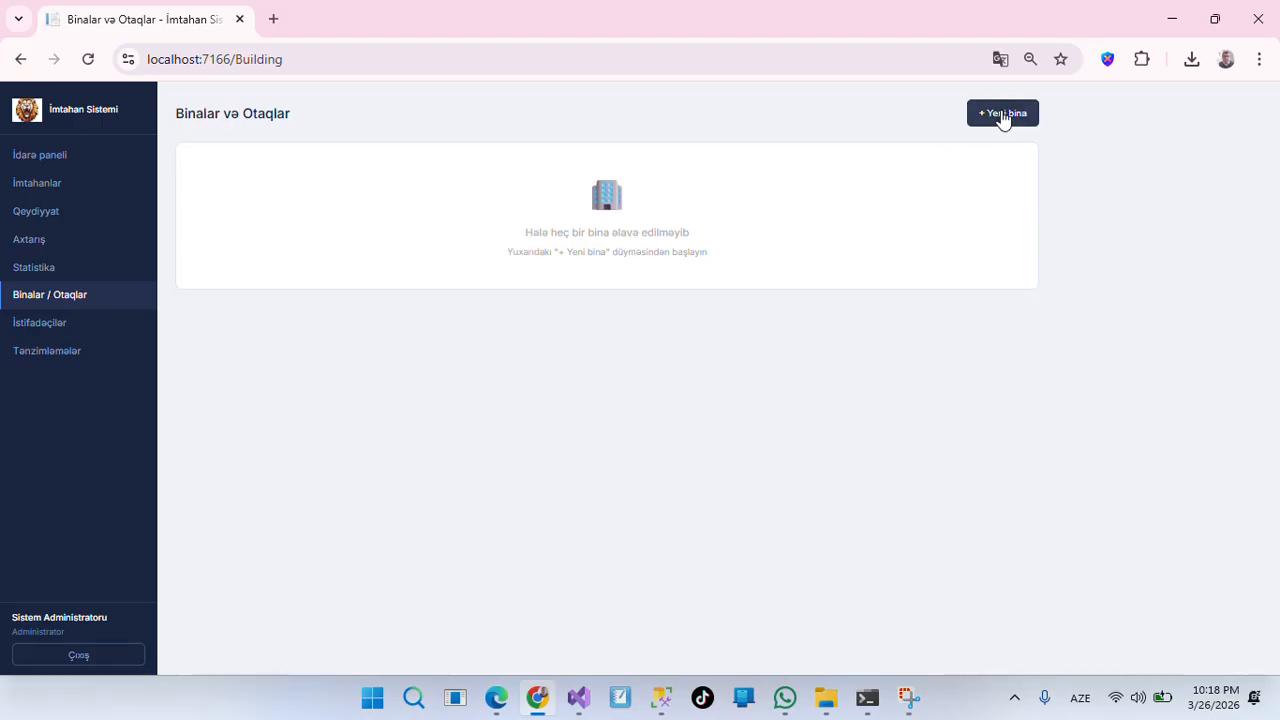
Add a new building named "A binası" with "Ünvan" as its address.
{"action": "left_click", "coordinate": [1005, 114]}
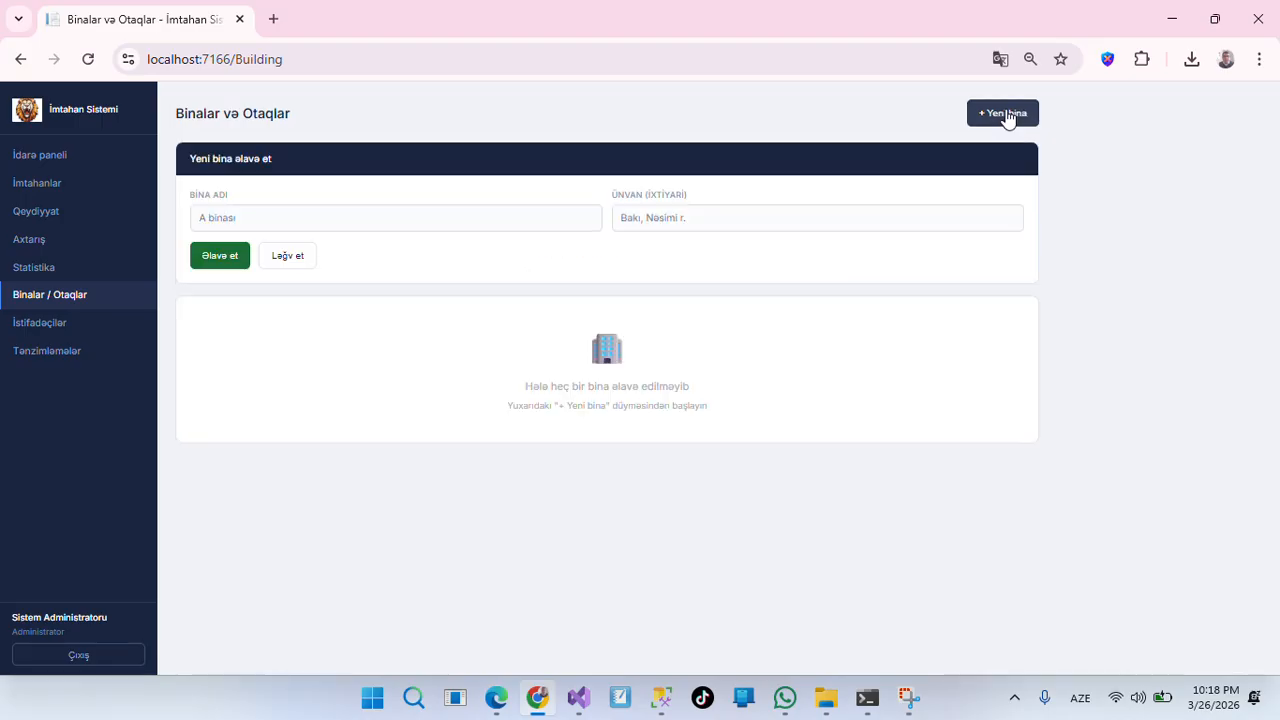
{"action": "left_click", "coordinate": [347, 219]}
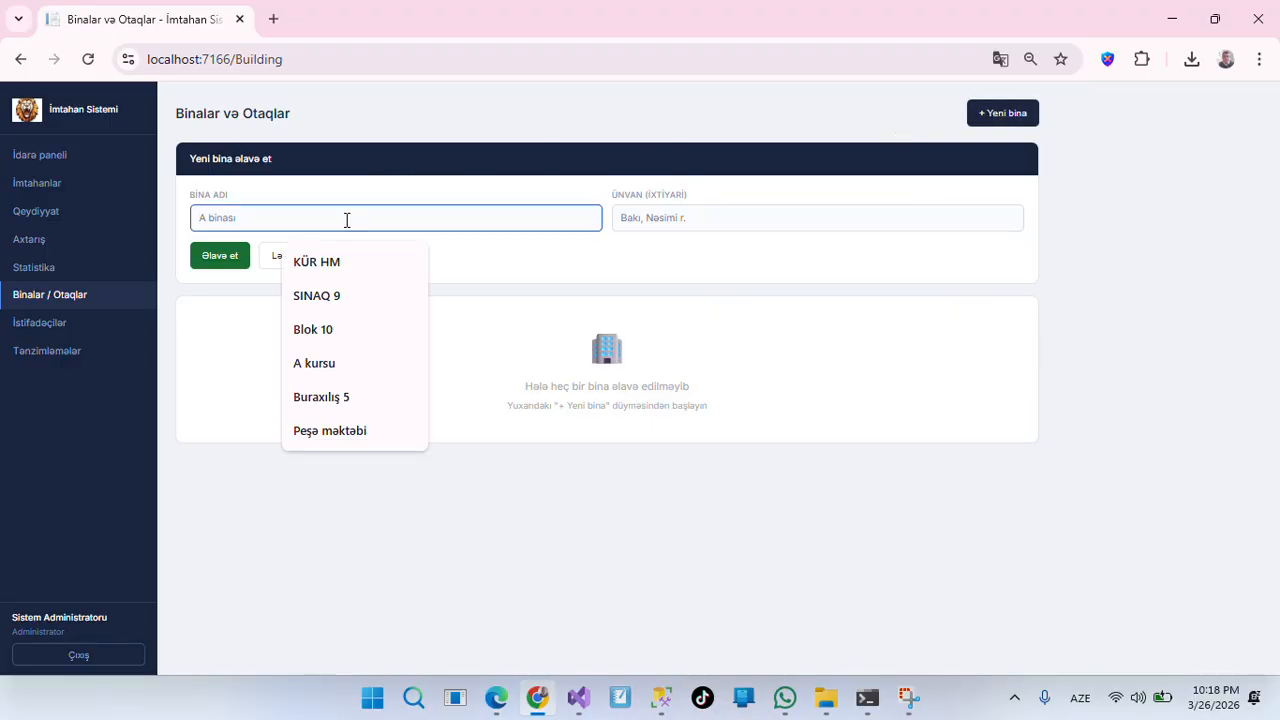
{"action": "type", "text": "A "}
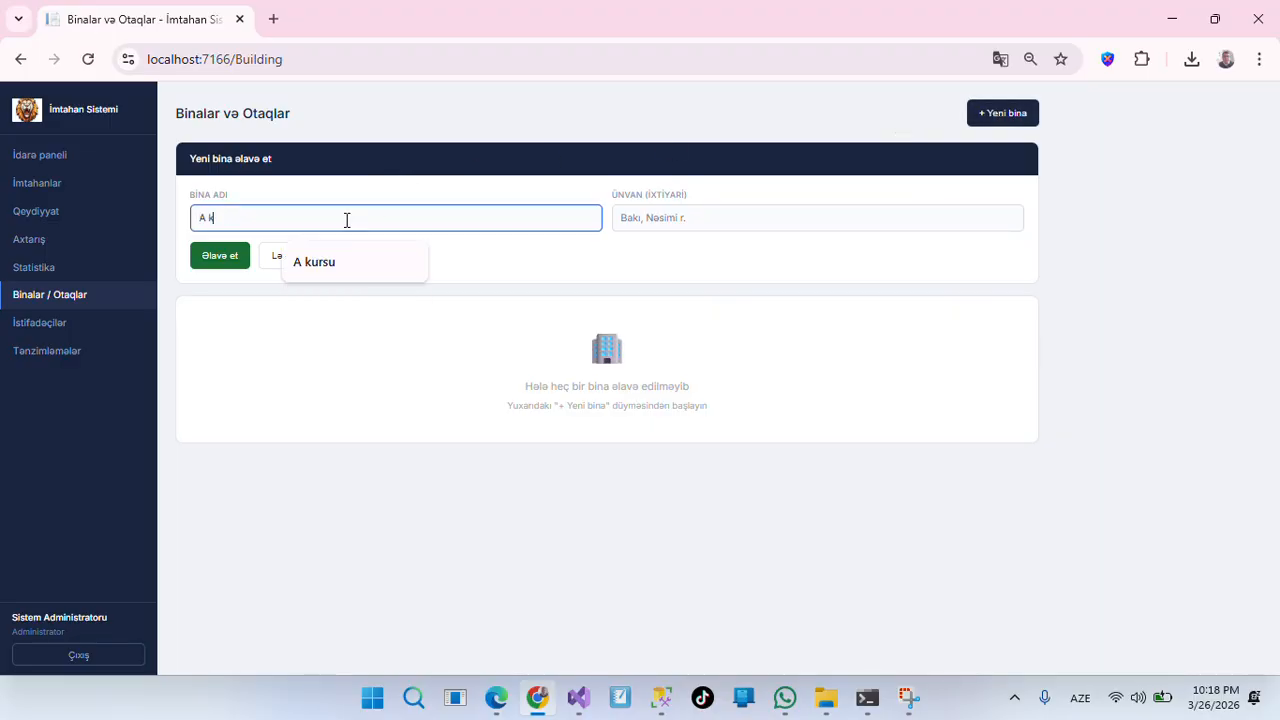
{"action": "type", "text": "k"}
{"action": "key", "text": "BackSpace"}
{"action": "type", "text": "binəs"}
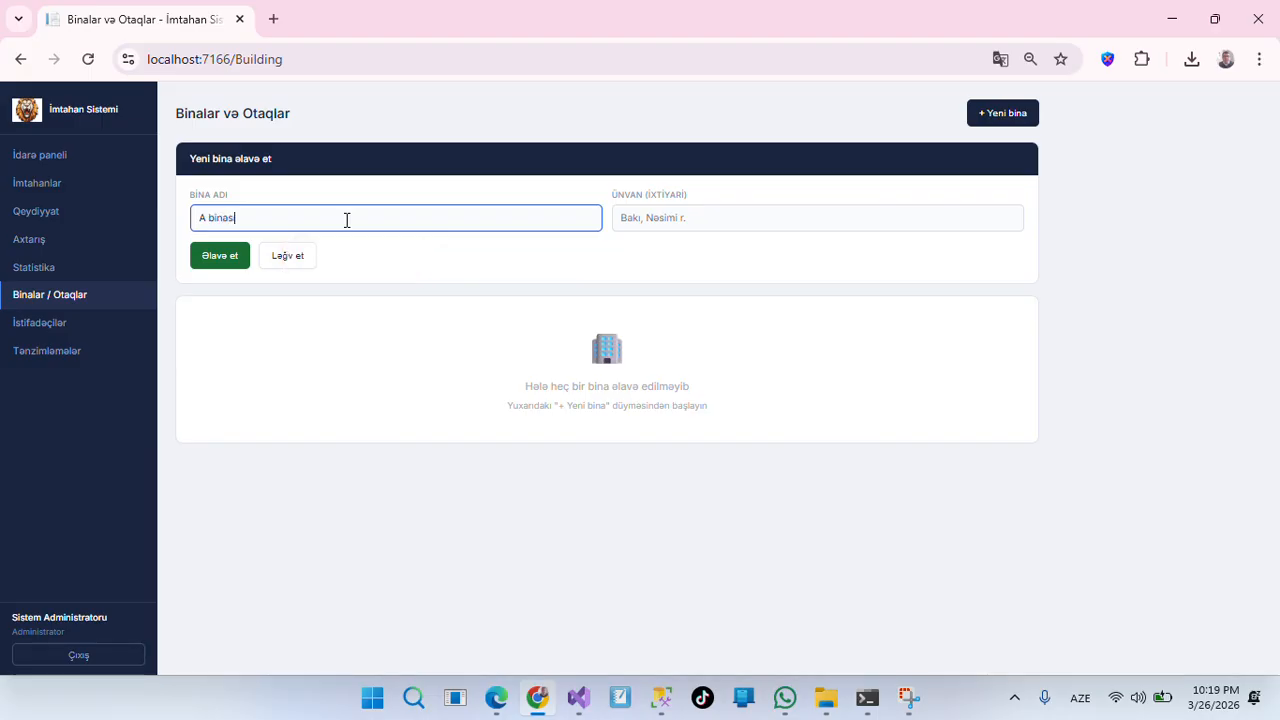
{"action": "left_click", "coordinate": [634, 224]}
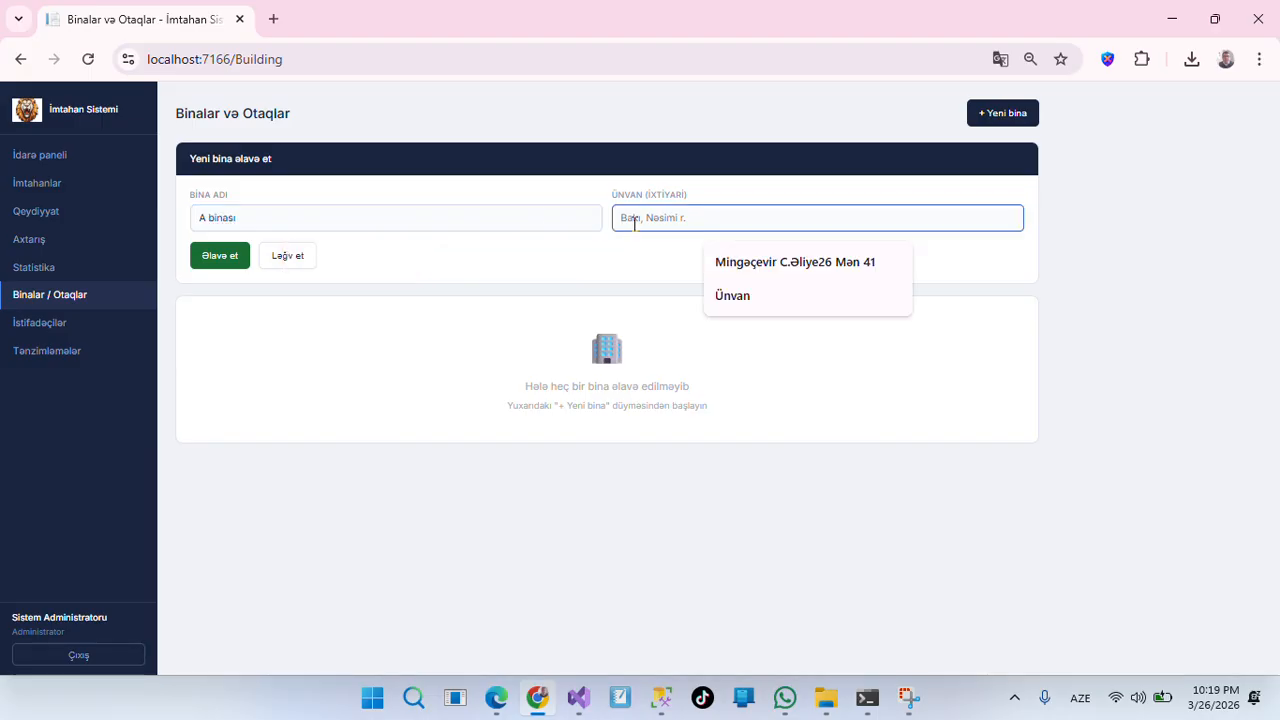
{"action": "left_click", "coordinate": [763, 297]}
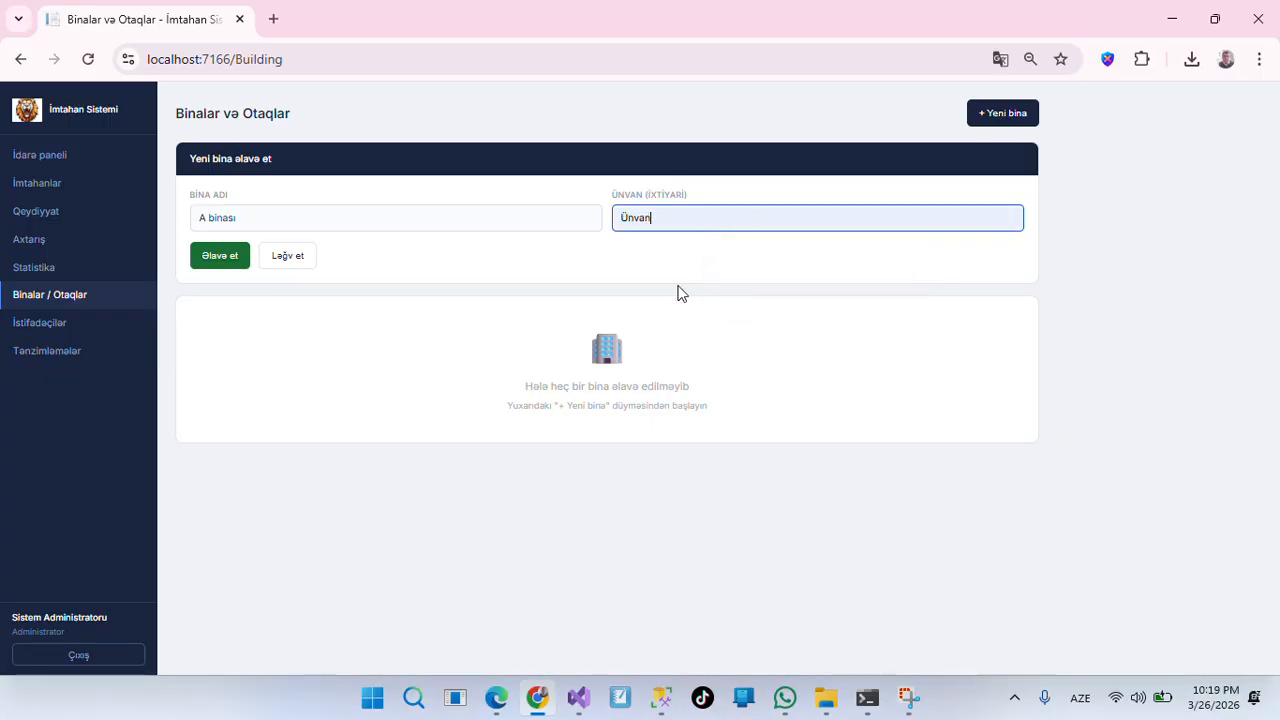
{"action": "left_click", "coordinate": [220, 258]}
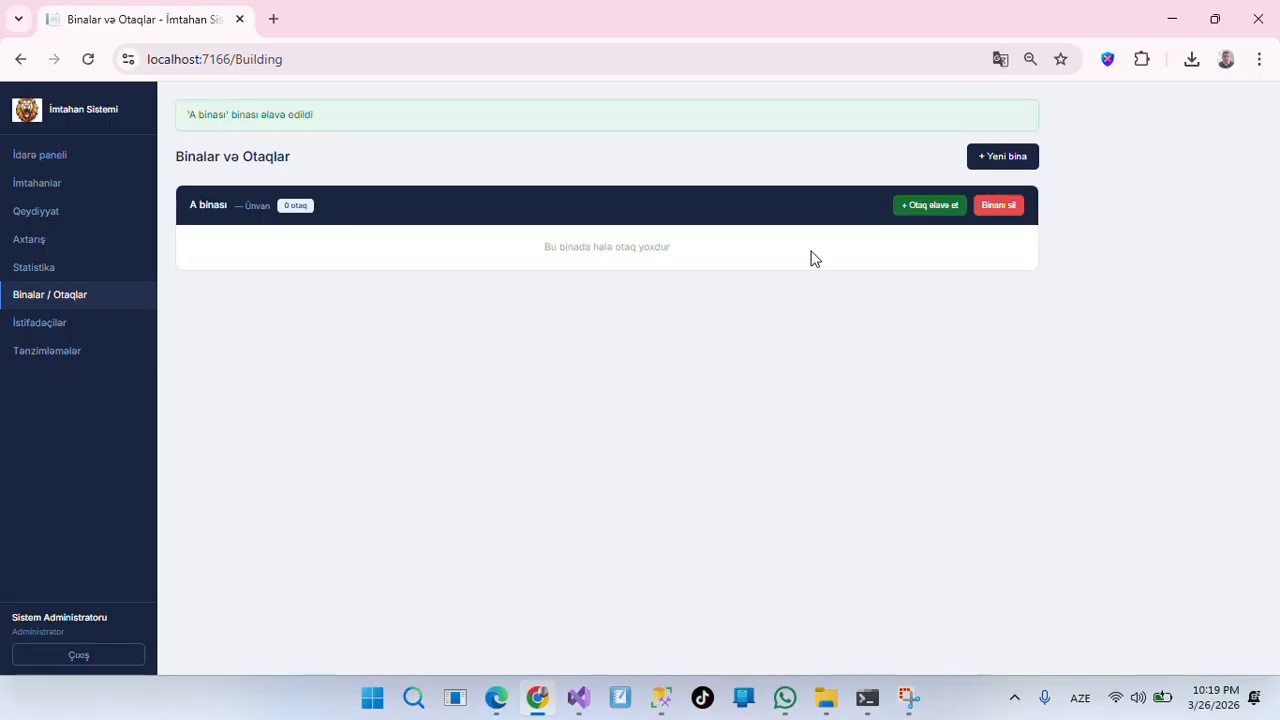
Add room 1001 on floor 1 of A binası with a capacity of 30.
{"action": "left_click", "coordinate": [929, 206]}
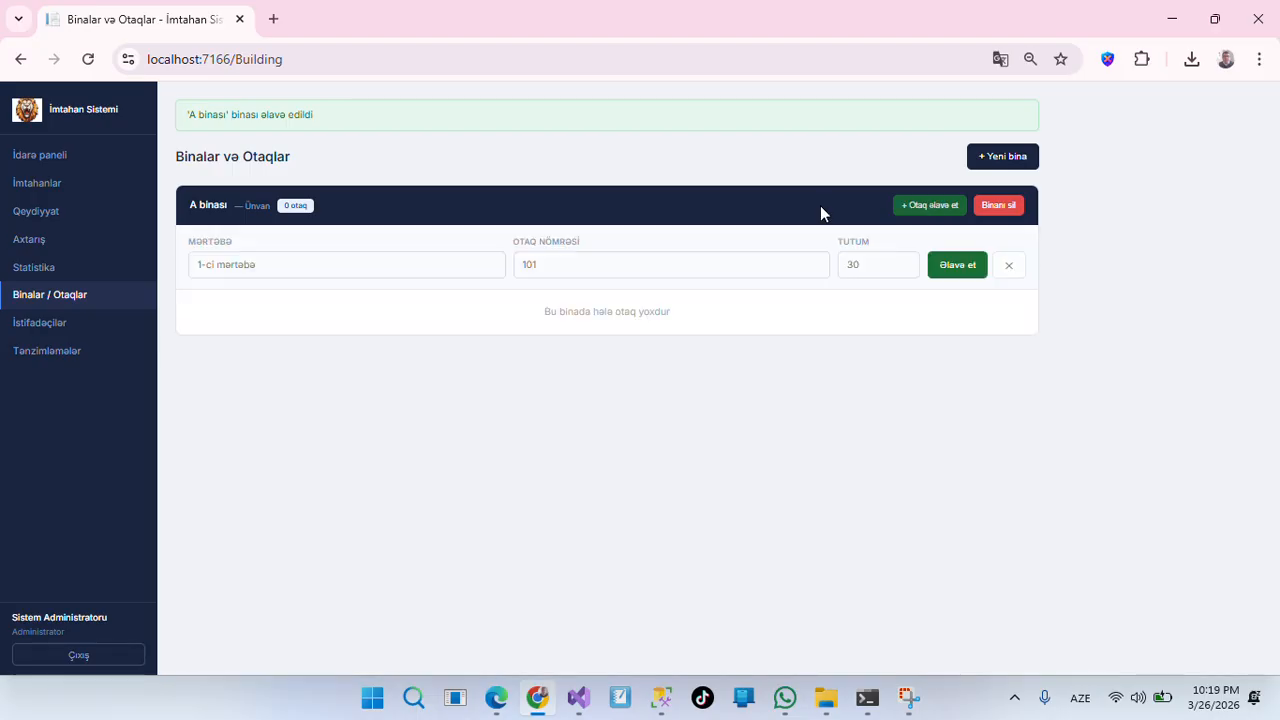
{"action": "left_click", "coordinate": [389, 265]}
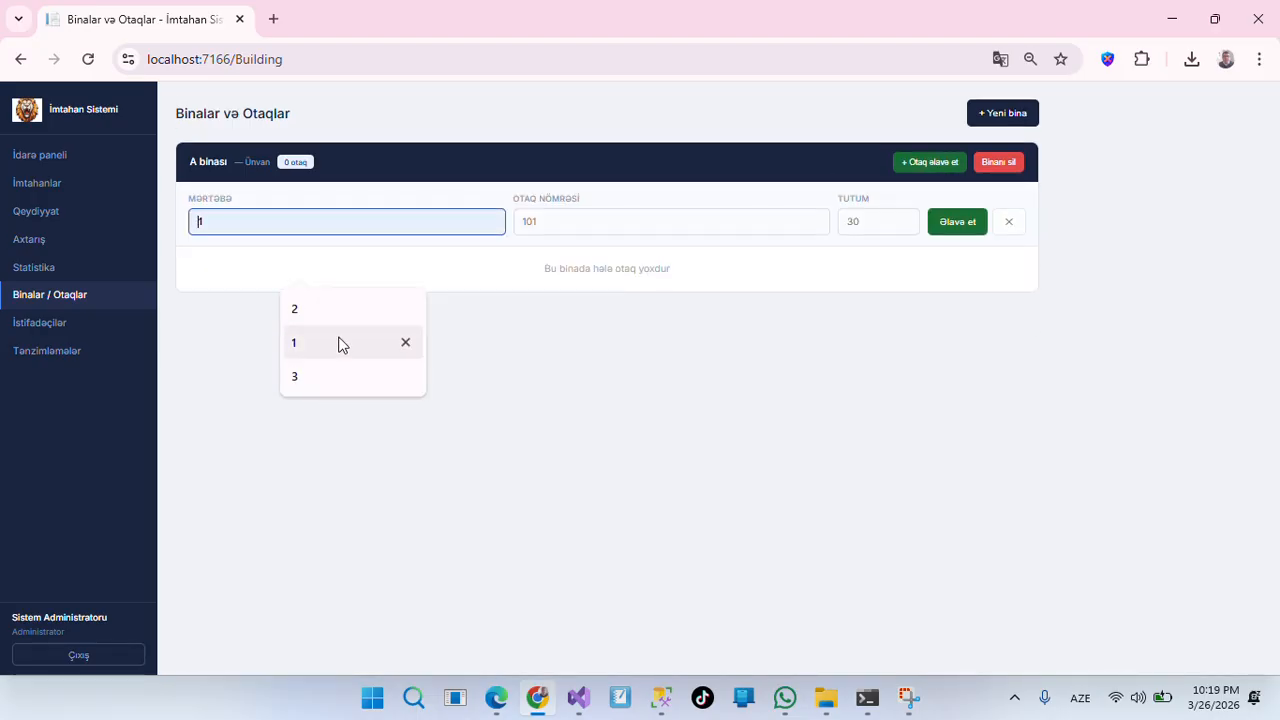
{"action": "left_click", "coordinate": [338, 344]}
{"action": "left_click", "coordinate": [579, 216]}
{"action": "type", "text": "1001"}
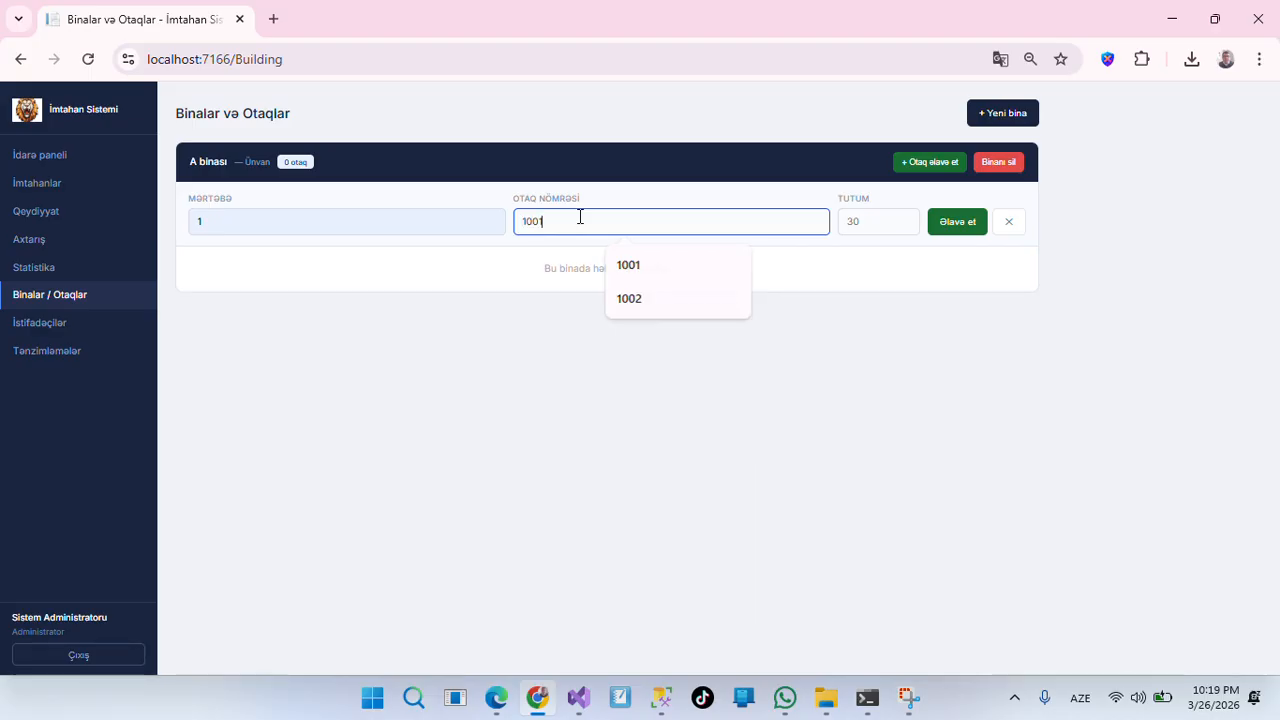
{"action": "left_click", "coordinate": [885, 218]}
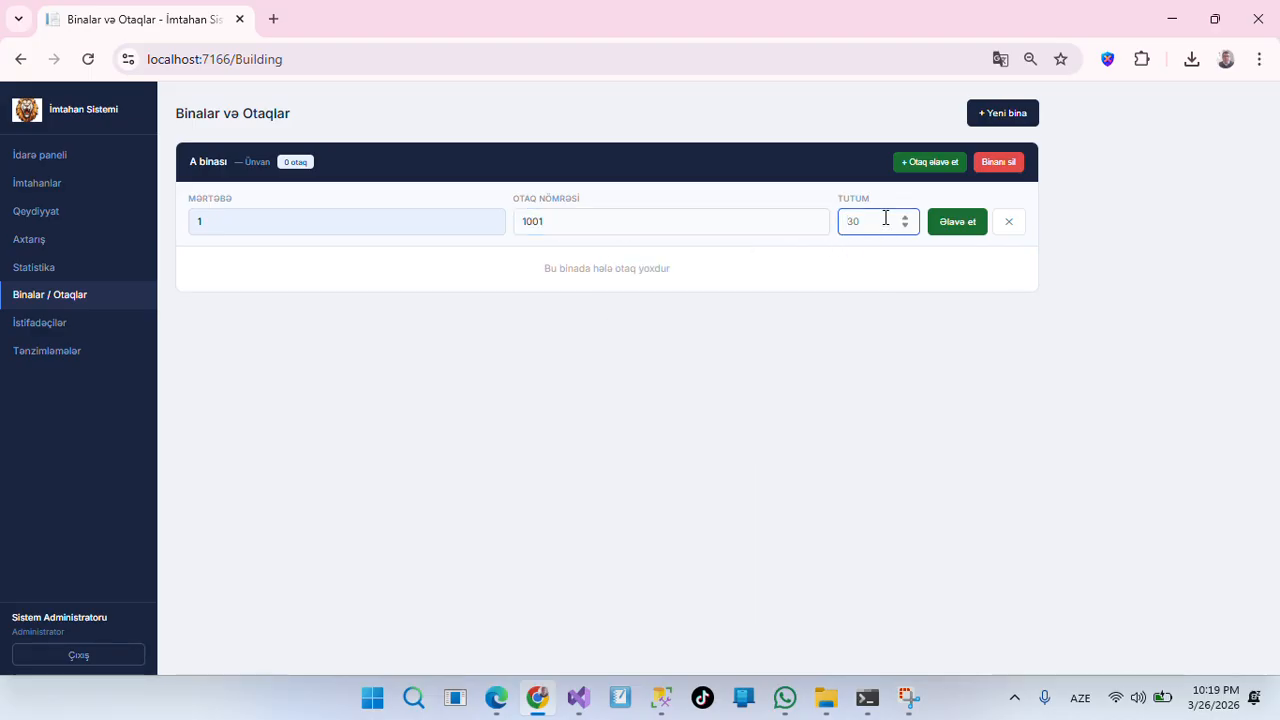
{"action": "left_click", "coordinate": [953, 224]}
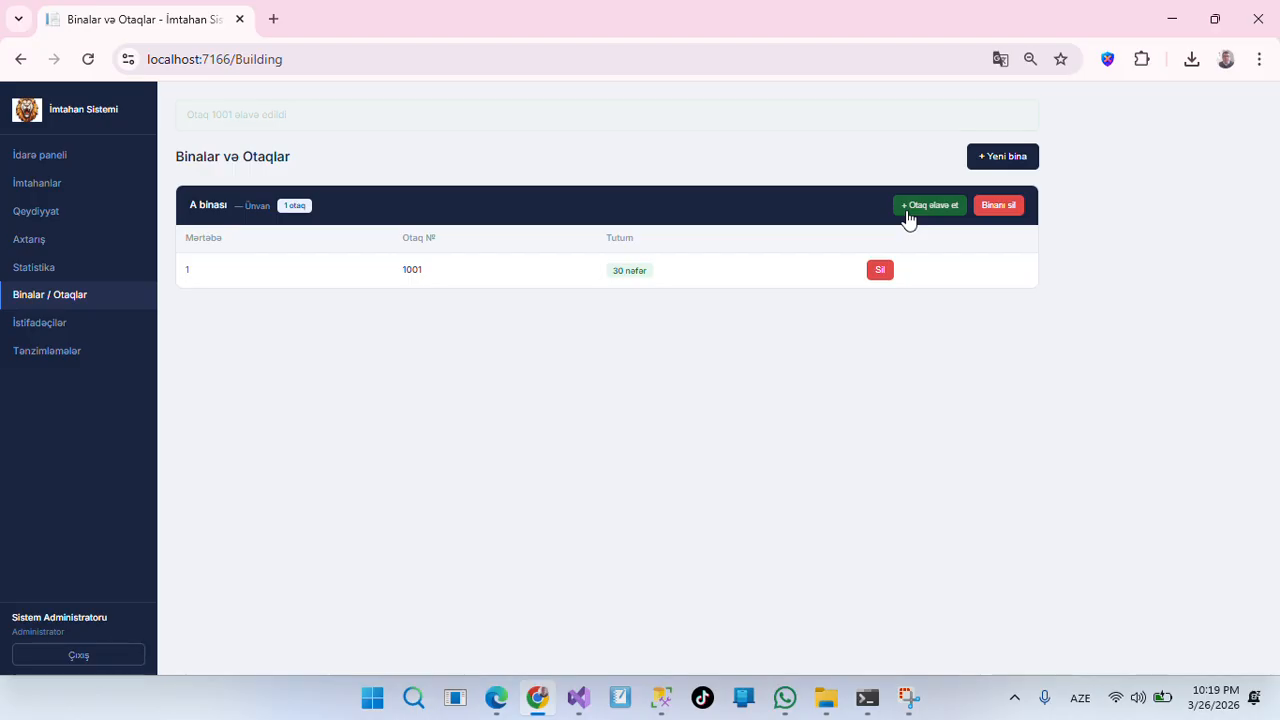
Add room 2001 on floor 2 of A binası with a capacity of 40.
{"action": "left_click", "coordinate": [934, 165]}
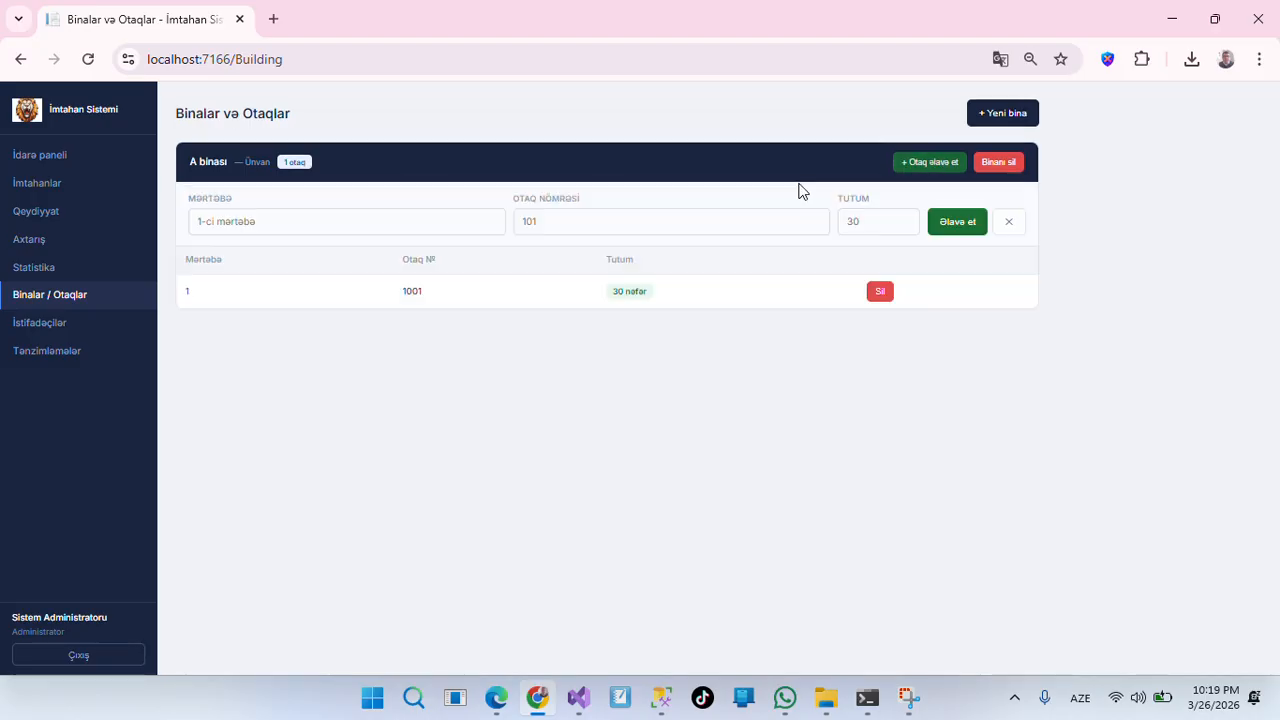
{"action": "left_click", "coordinate": [323, 214]}
{"action": "type", "text": "2"}
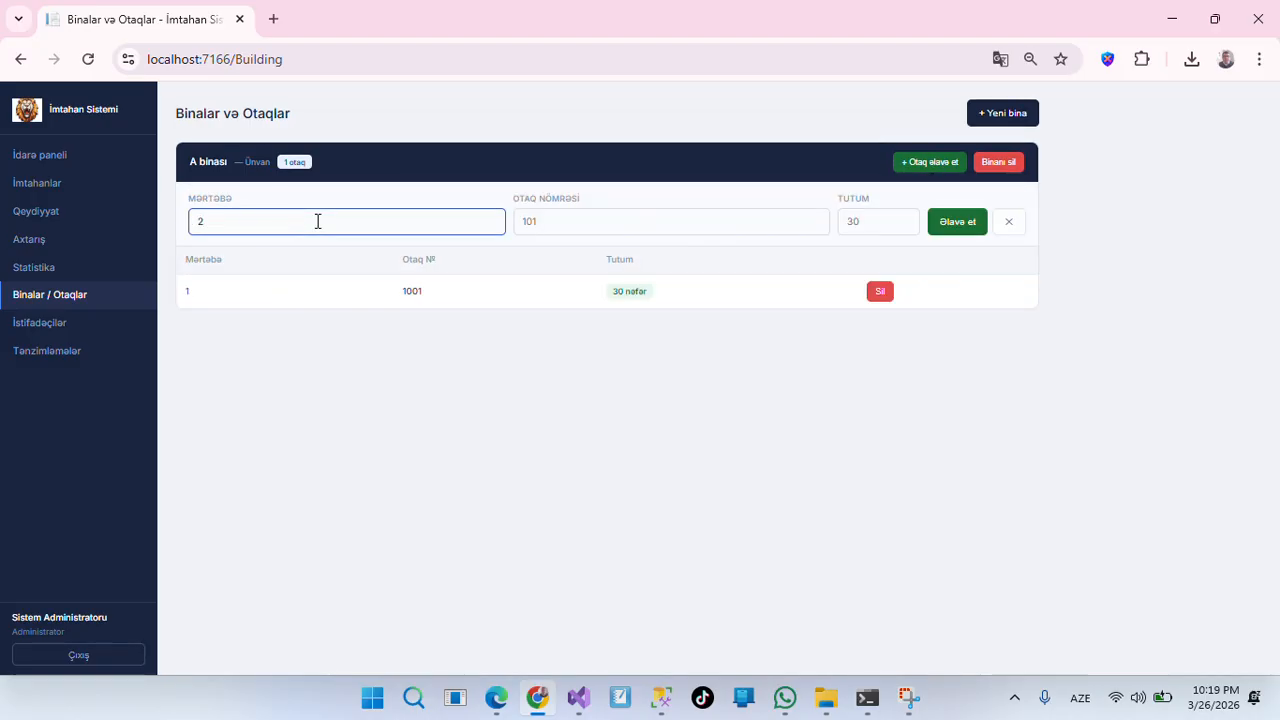
{"action": "left_click", "coordinate": [523, 220]}
{"action": "type", "text": "2001"}
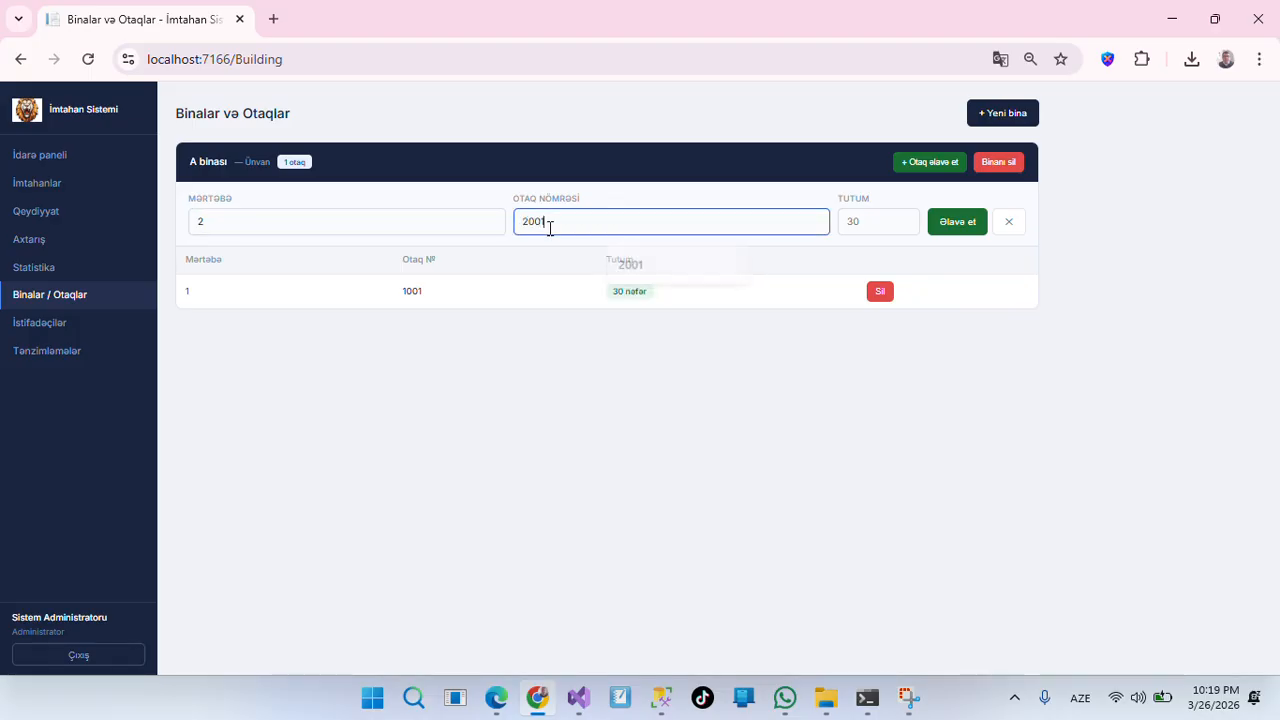
{"action": "left_click", "coordinate": [876, 212]}
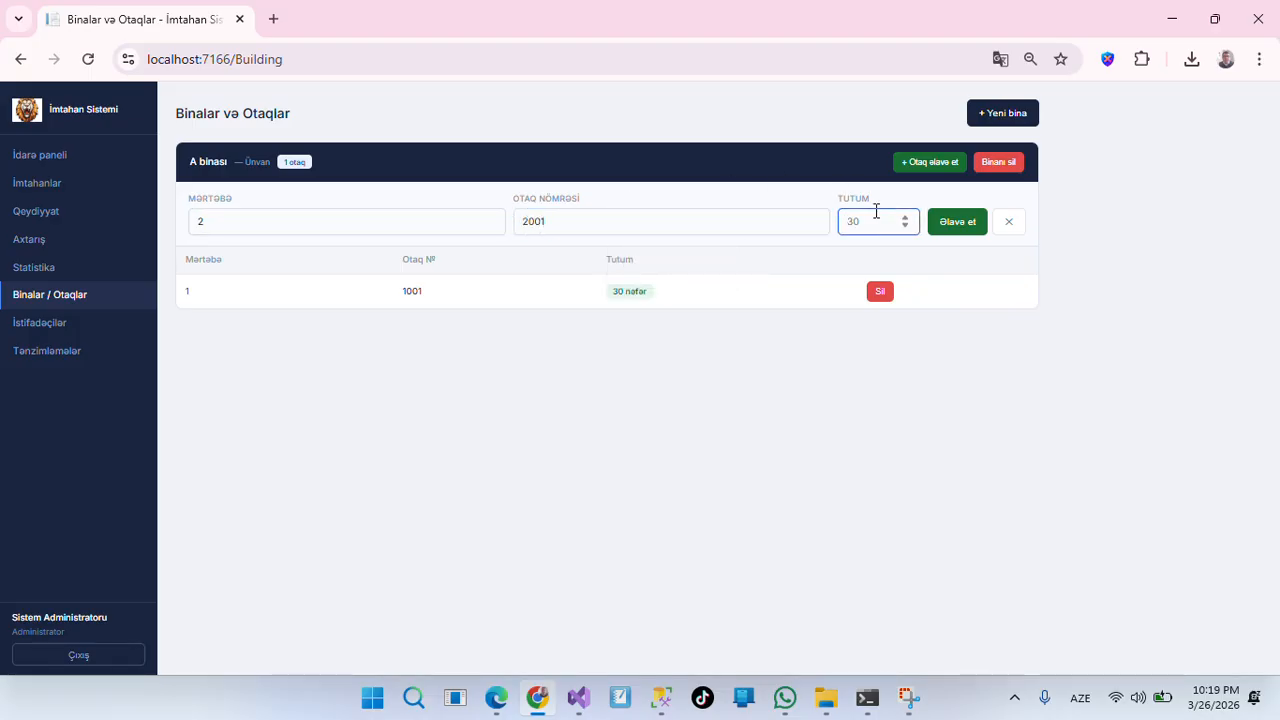
{"action": "type", "text": "40"}
{"action": "left_click", "coordinate": [950, 227]}
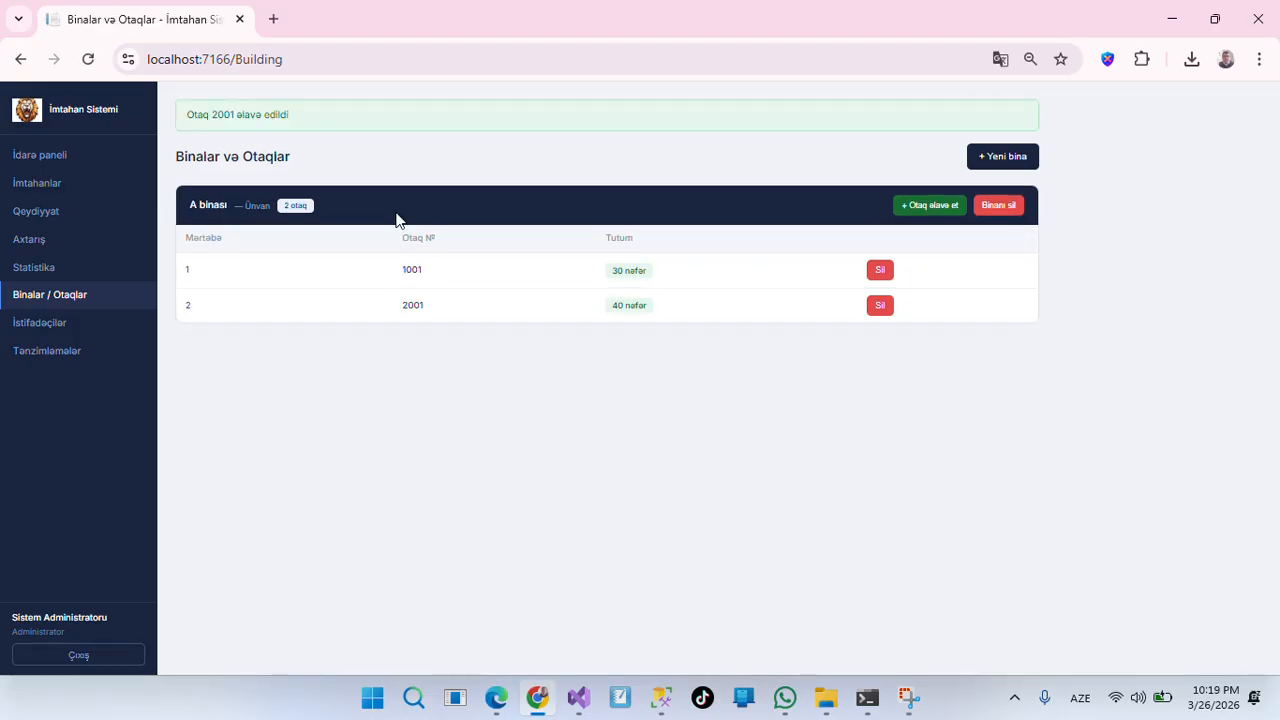
Add room 2002 on floor 2 of A binası with a capacity of 40.
{"action": "left_click", "coordinate": [915, 208]}
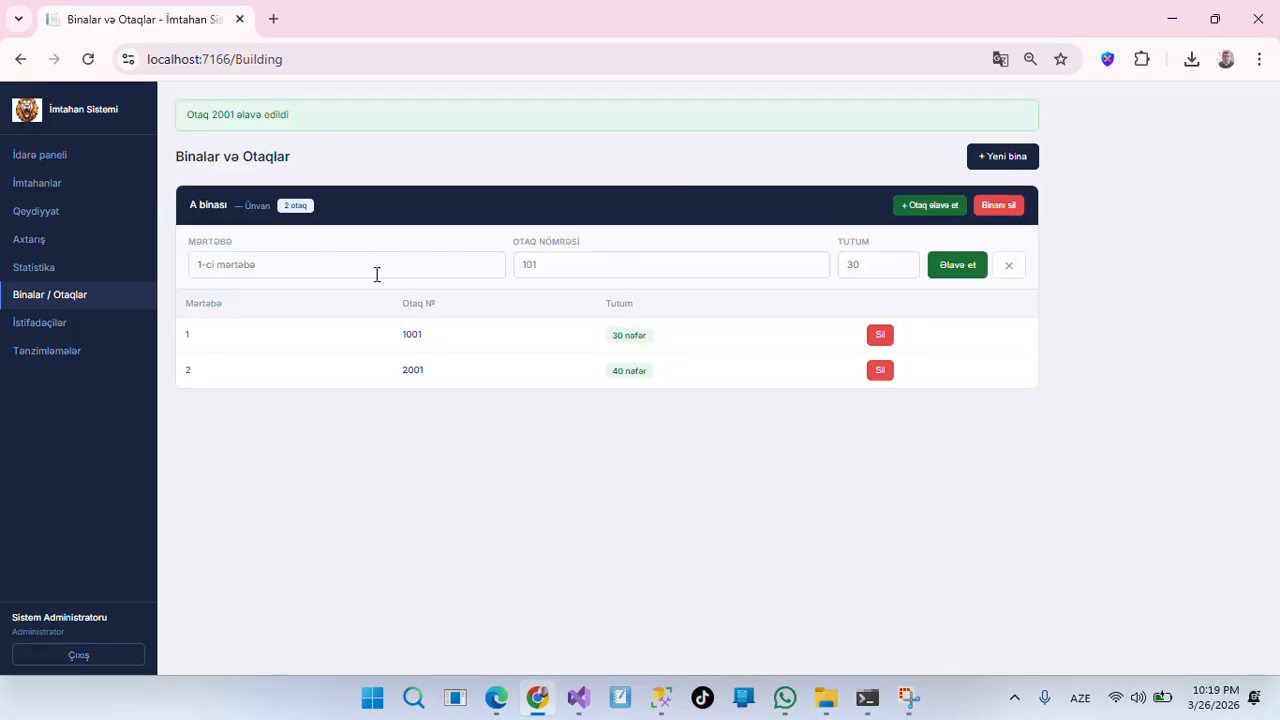
{"action": "left_click", "coordinate": [330, 276]}
{"action": "type", "text": "2"}
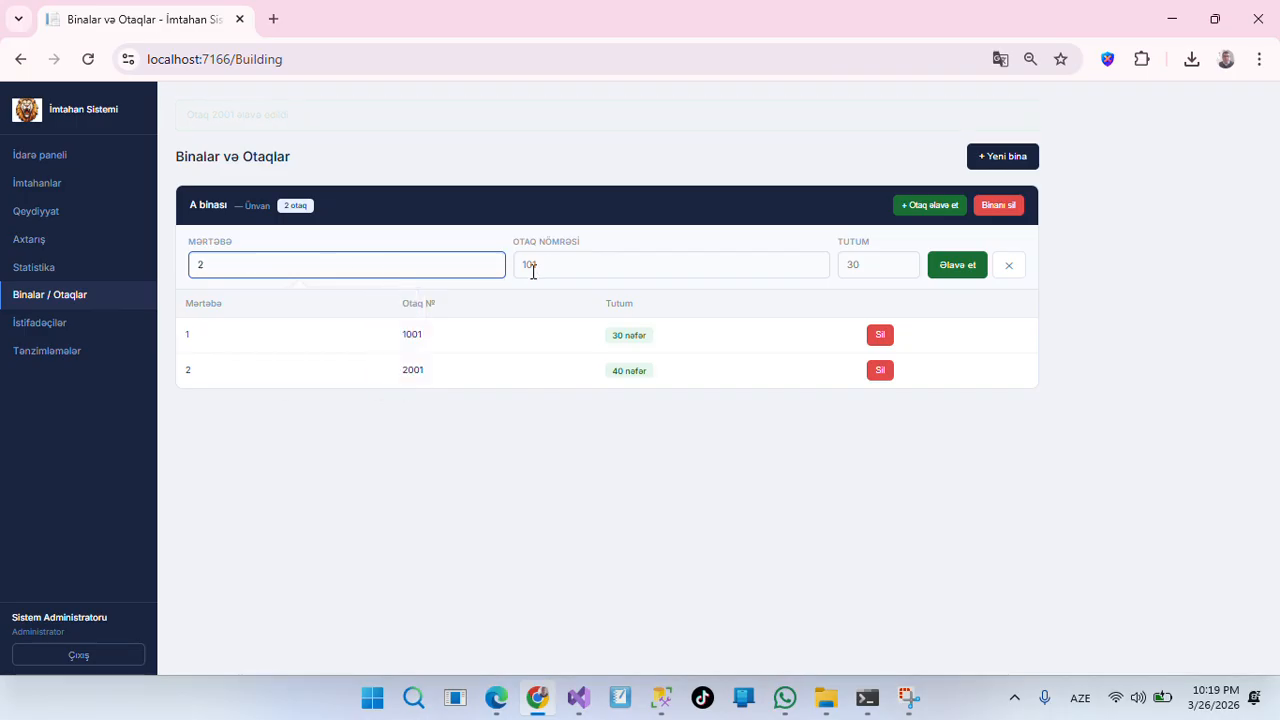
{"action": "left_click", "coordinate": [544, 271]}
{"action": "left_click", "coordinate": [588, 230]}
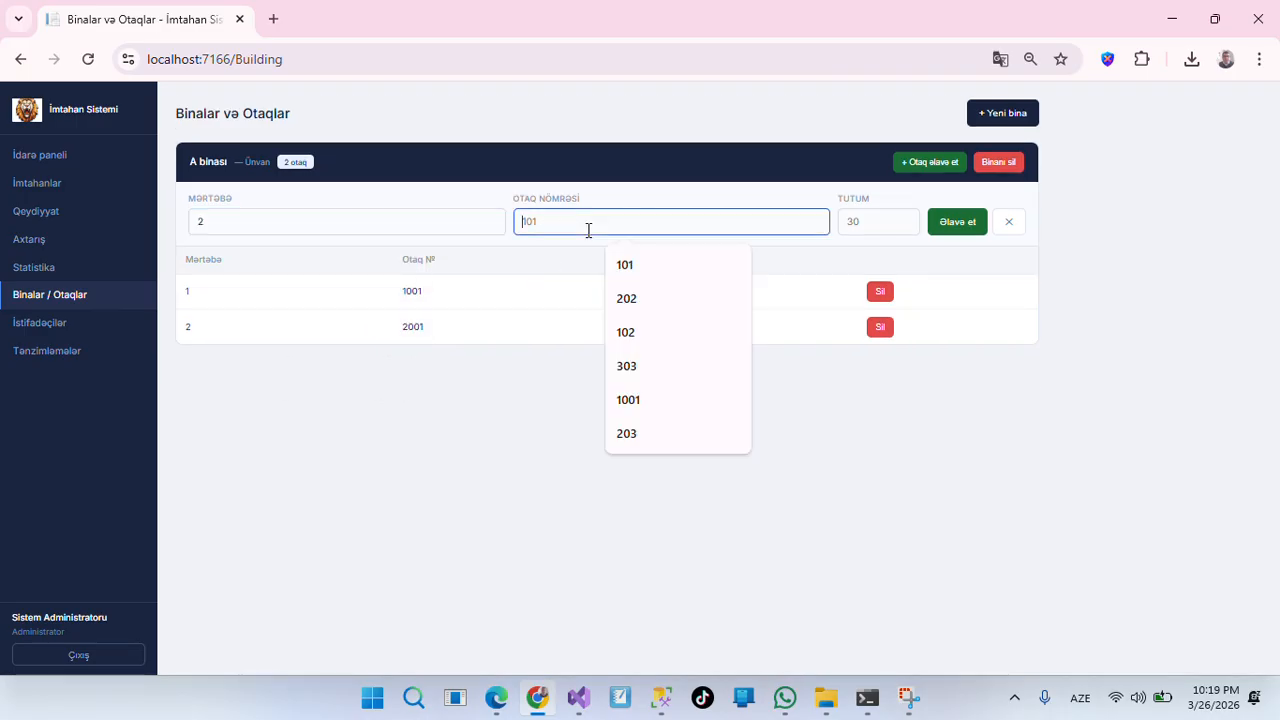
{"action": "type", "text": "20"}
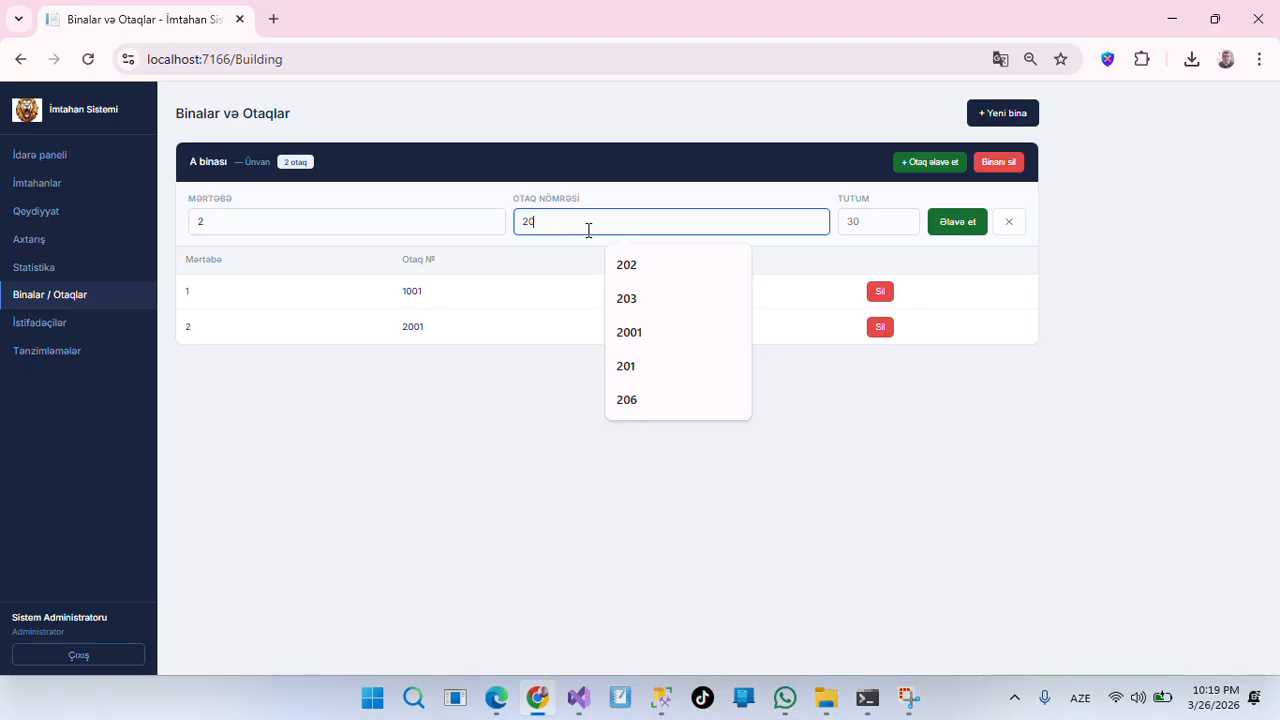
{"action": "type", "text": "02"}
{"action": "left_click", "coordinate": [884, 215]}
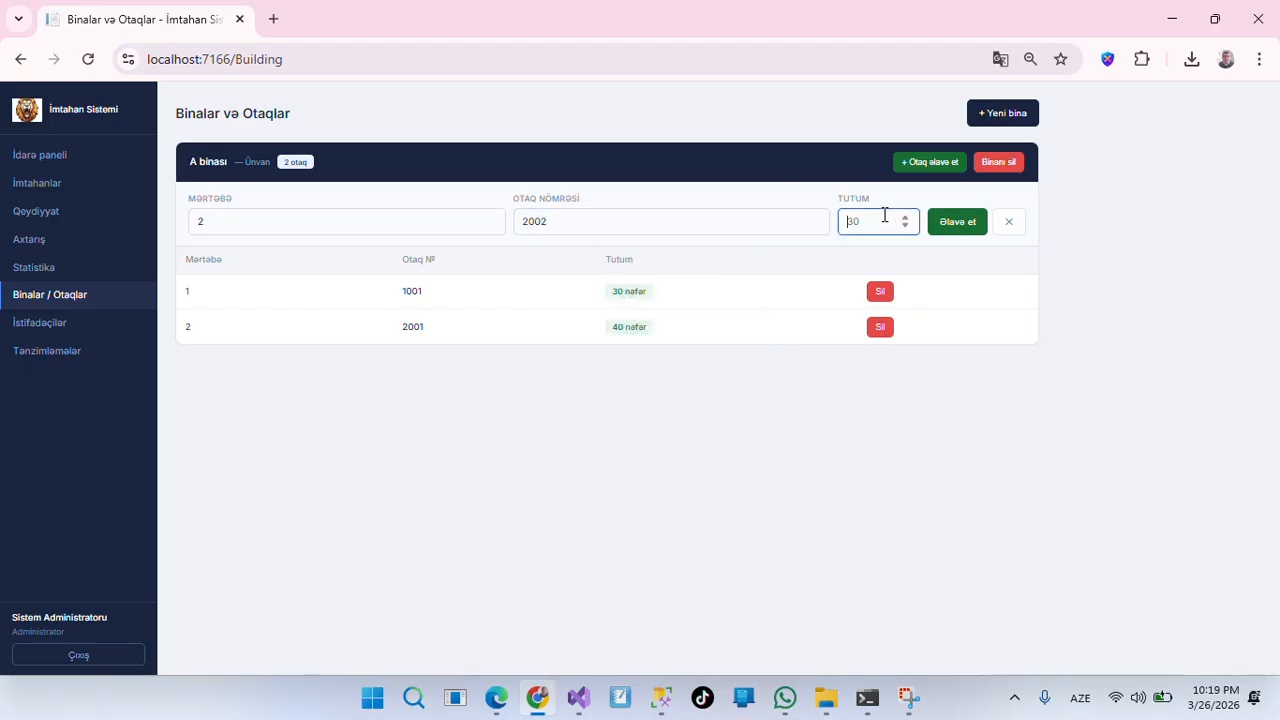
{"action": "left_click", "coordinate": [963, 231]}
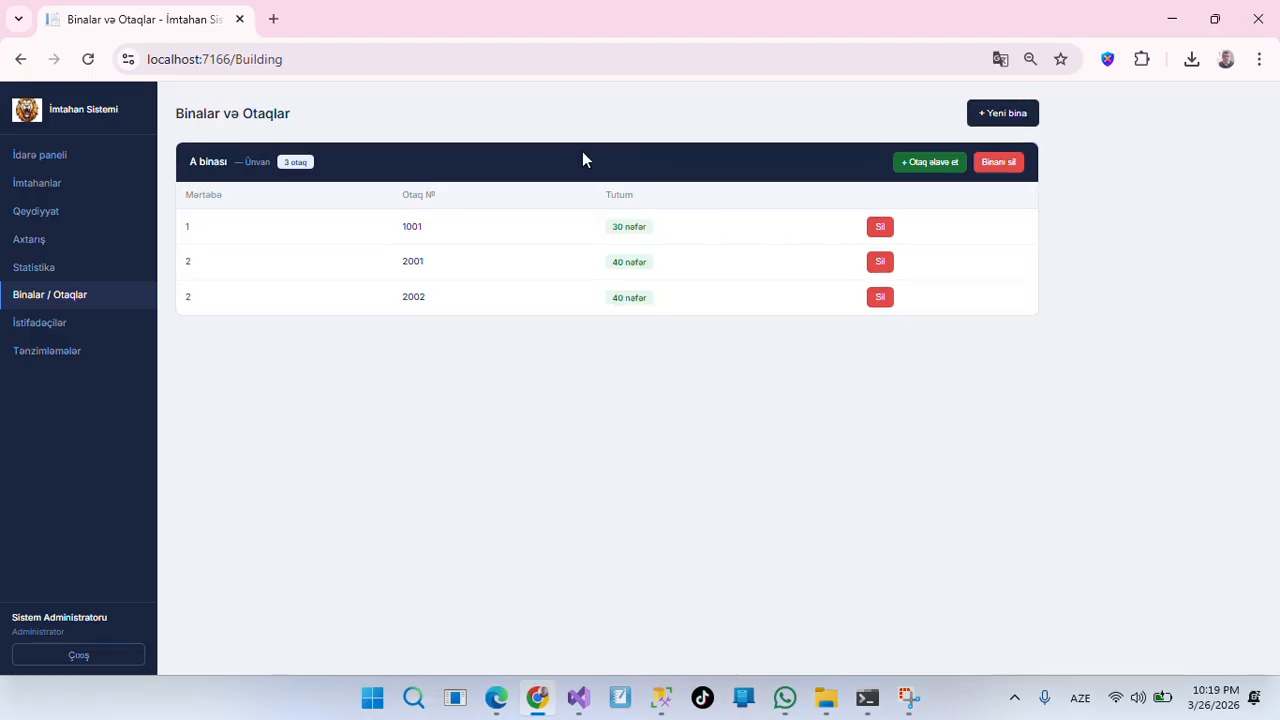
Start a new exam named "Blok 1" and set its date to 04/04/2026.
{"action": "left_click", "coordinate": [52, 186]}
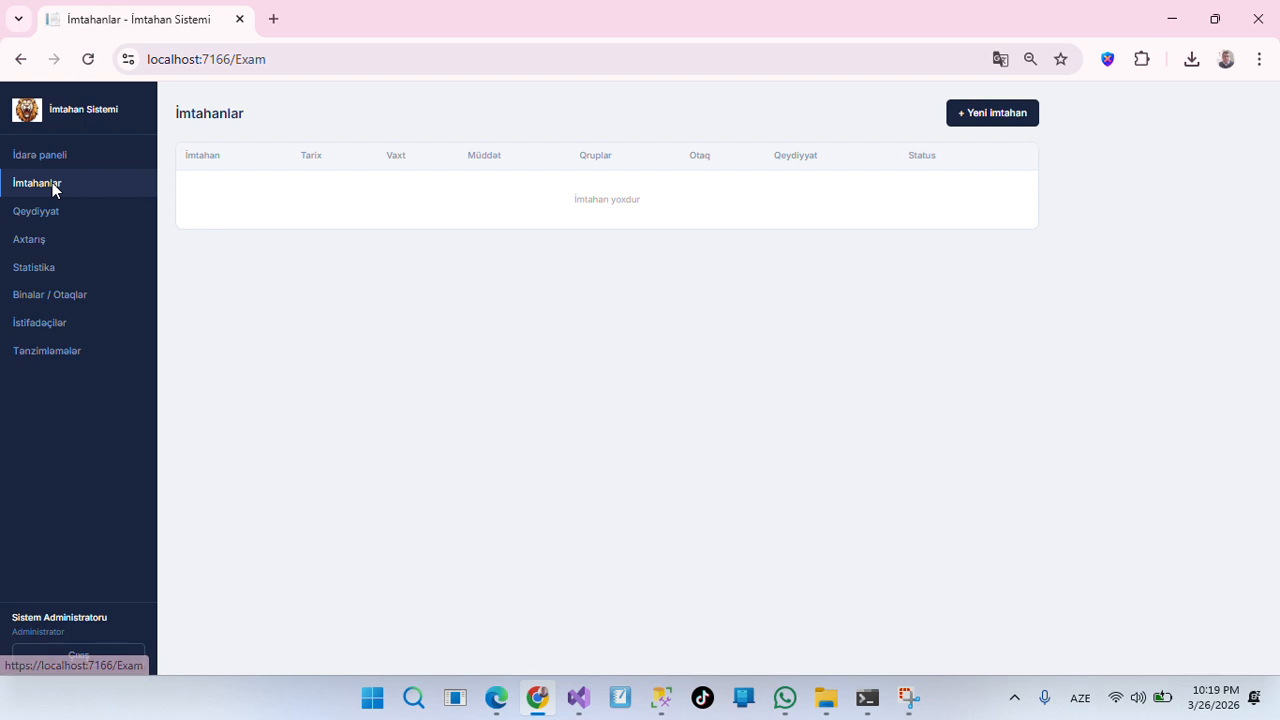
{"action": "left_click", "coordinate": [1028, 118]}
{"action": "left_click", "coordinate": [474, 212]}
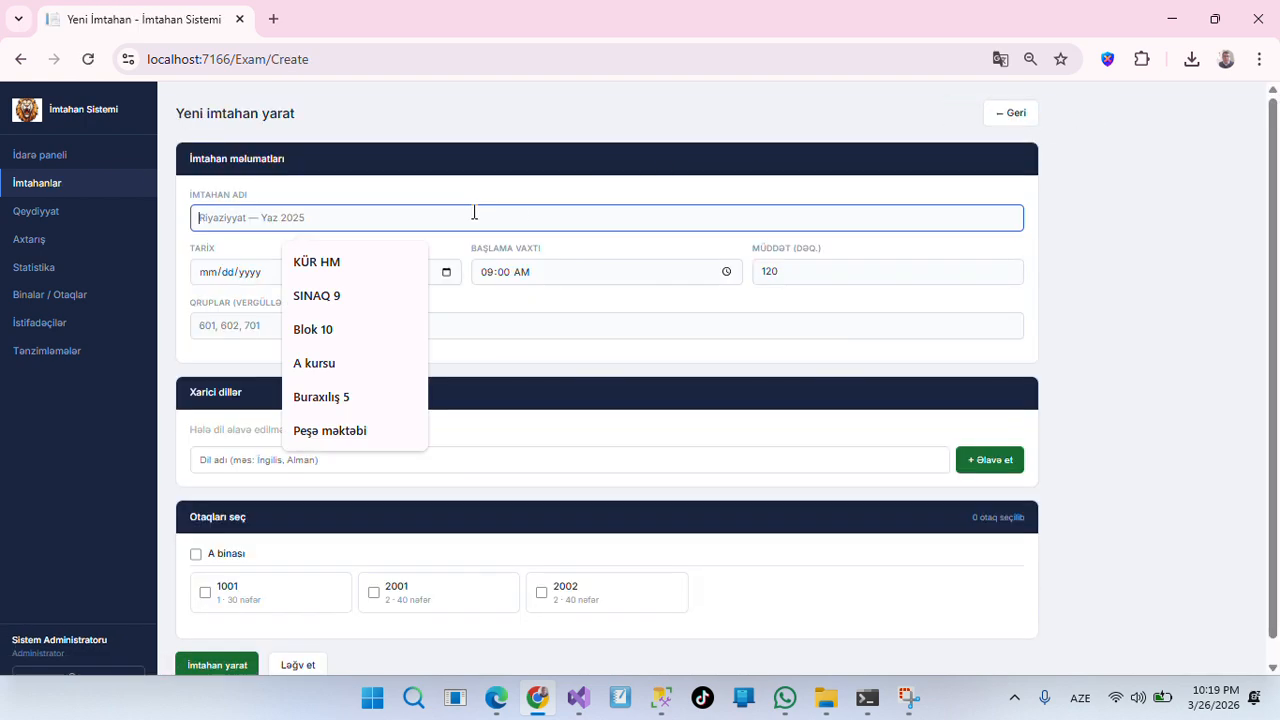
{"action": "type", "text": "Blok 1"}
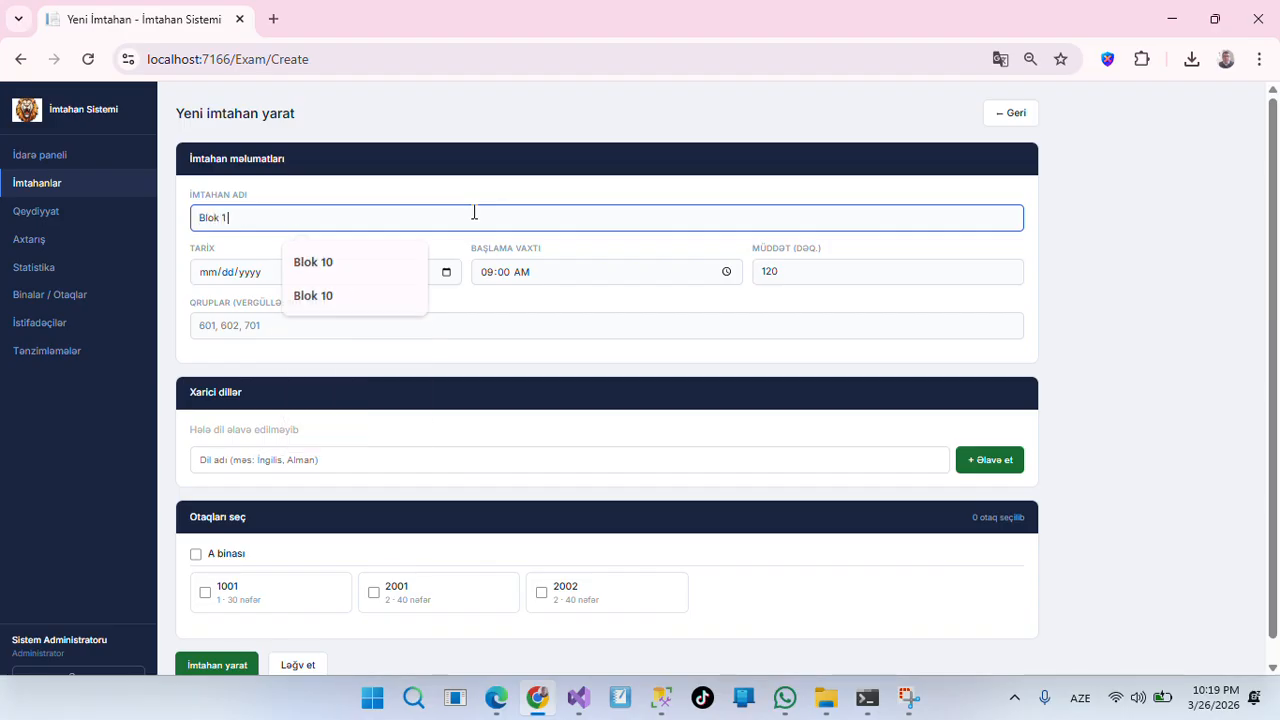
{"action": "left_click", "coordinate": [446, 272]}
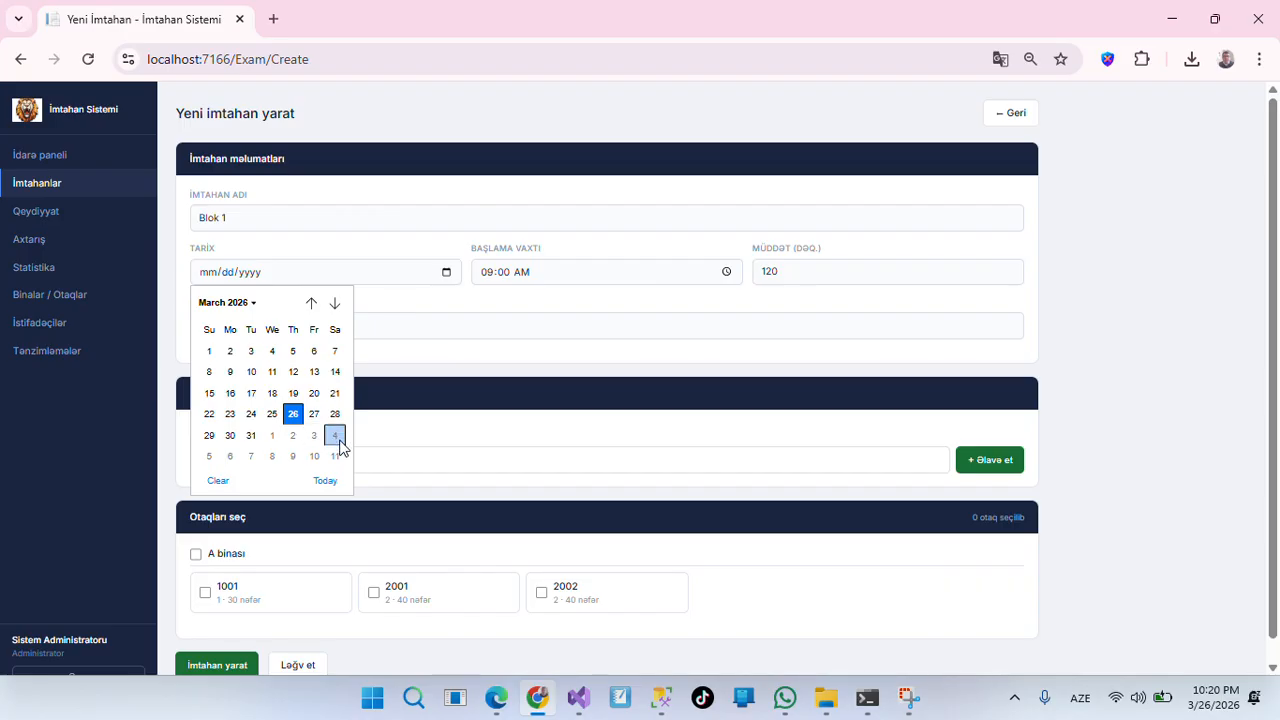
{"action": "left_click", "coordinate": [335, 436]}
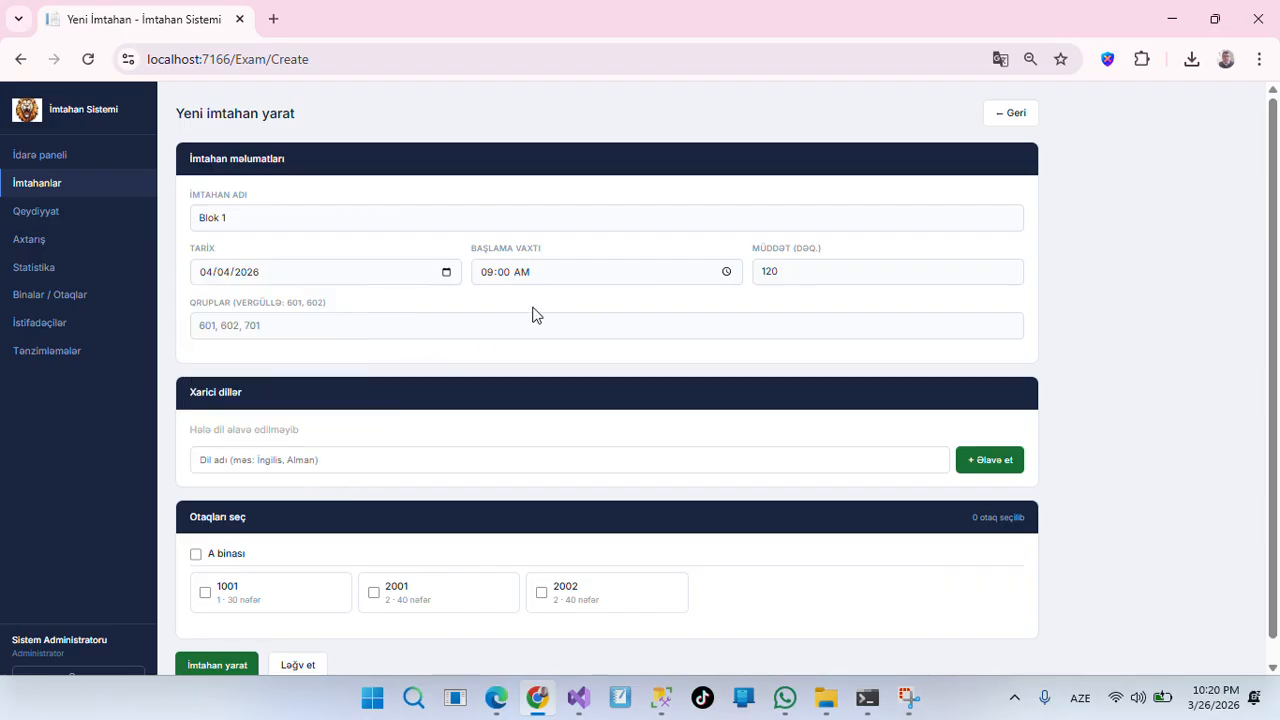
Set the exam's start time to 10:00 AM, its duration to 180 minutes and its groups to I,II,III,IV,V.
{"action": "left_click", "coordinate": [726, 272]}
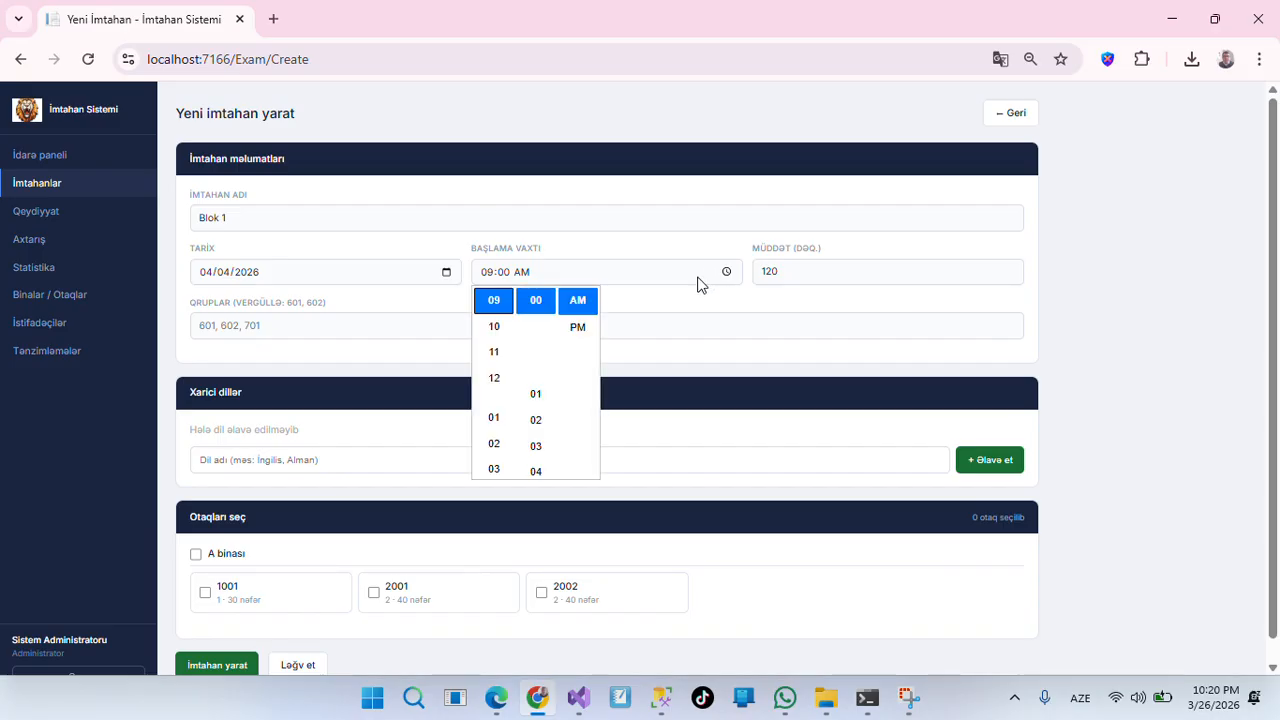
{"action": "left_click", "coordinate": [493, 330]}
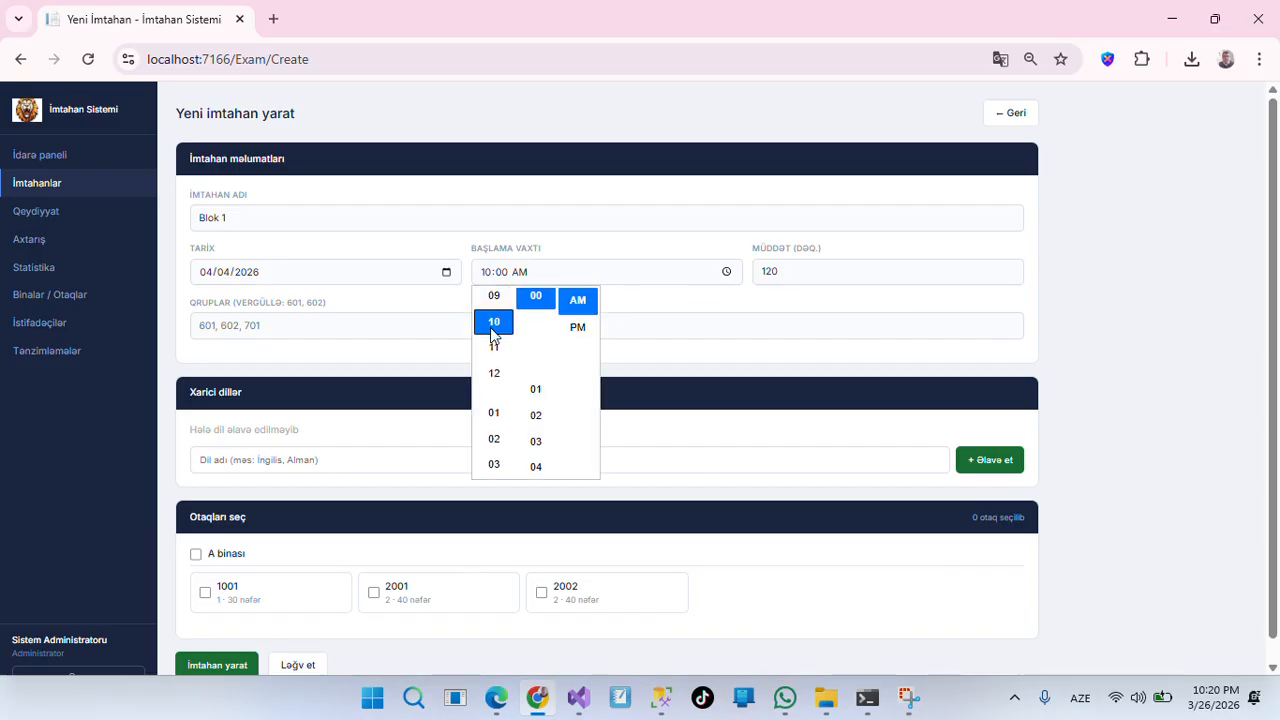
{"action": "left_click", "coordinate": [803, 271]}
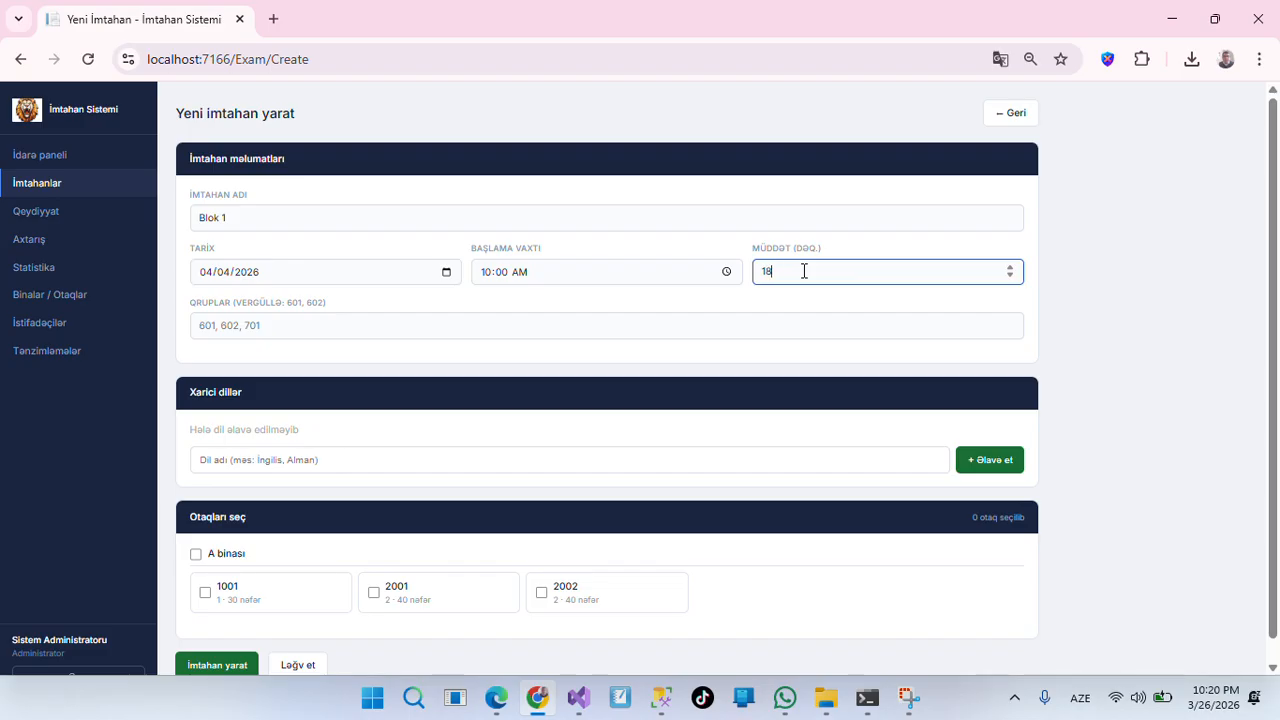
{"action": "left_click", "coordinate": [391, 323]}
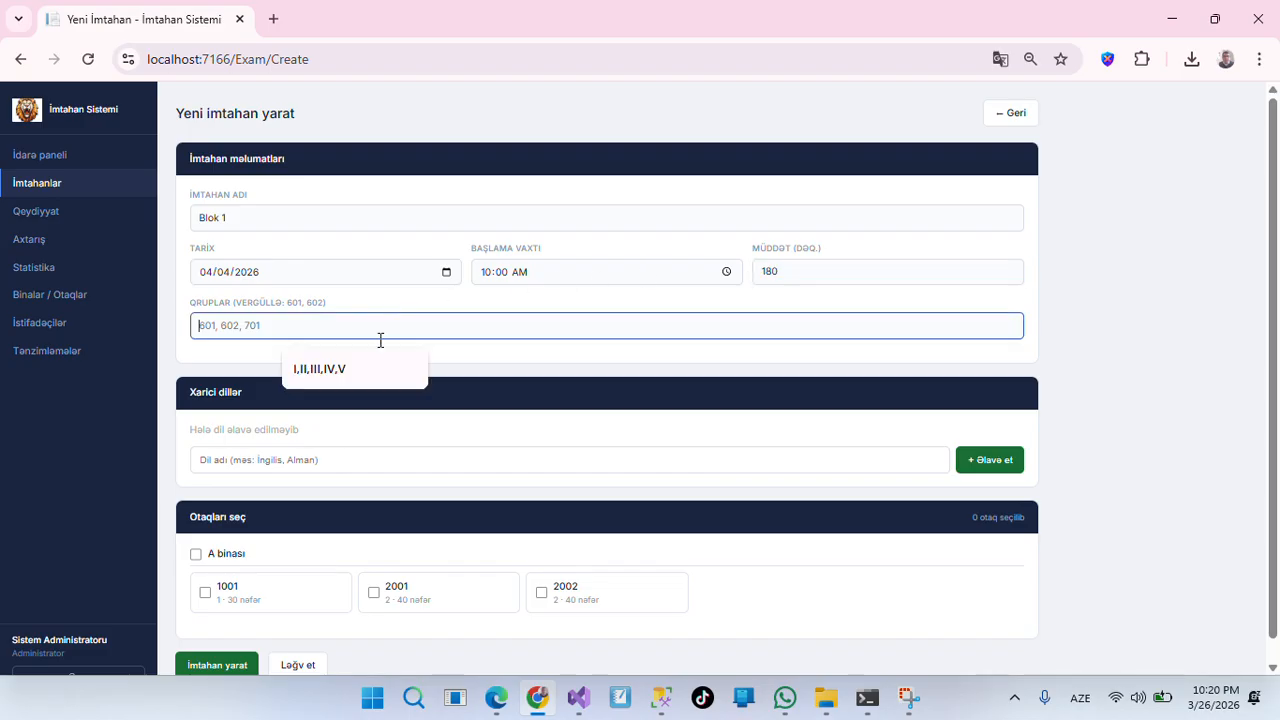
{"action": "left_click", "coordinate": [359, 384]}
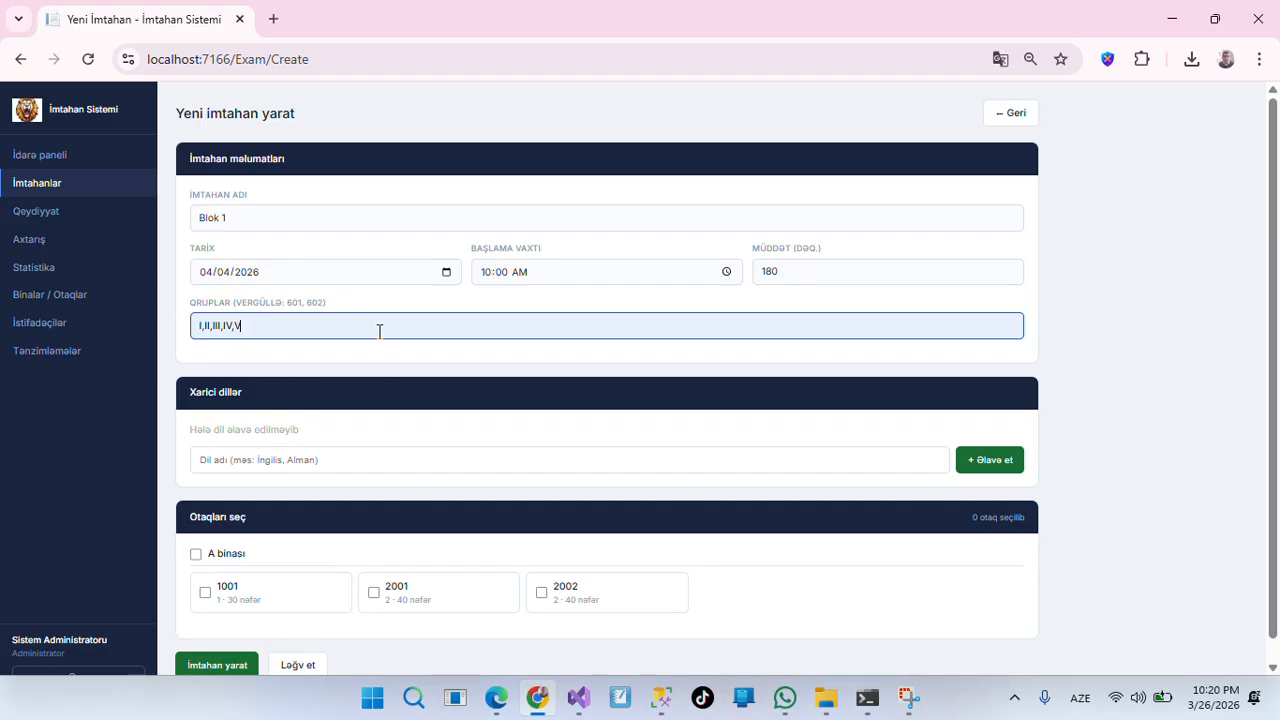
Add İngilis dili, Rus dili and Alman dili as the exam's foreign languages.
{"action": "scroll", "coordinate": [426, 450], "scroll_direction": "down", "scroll_amount": 1}
{"action": "left_click", "coordinate": [436, 438]}
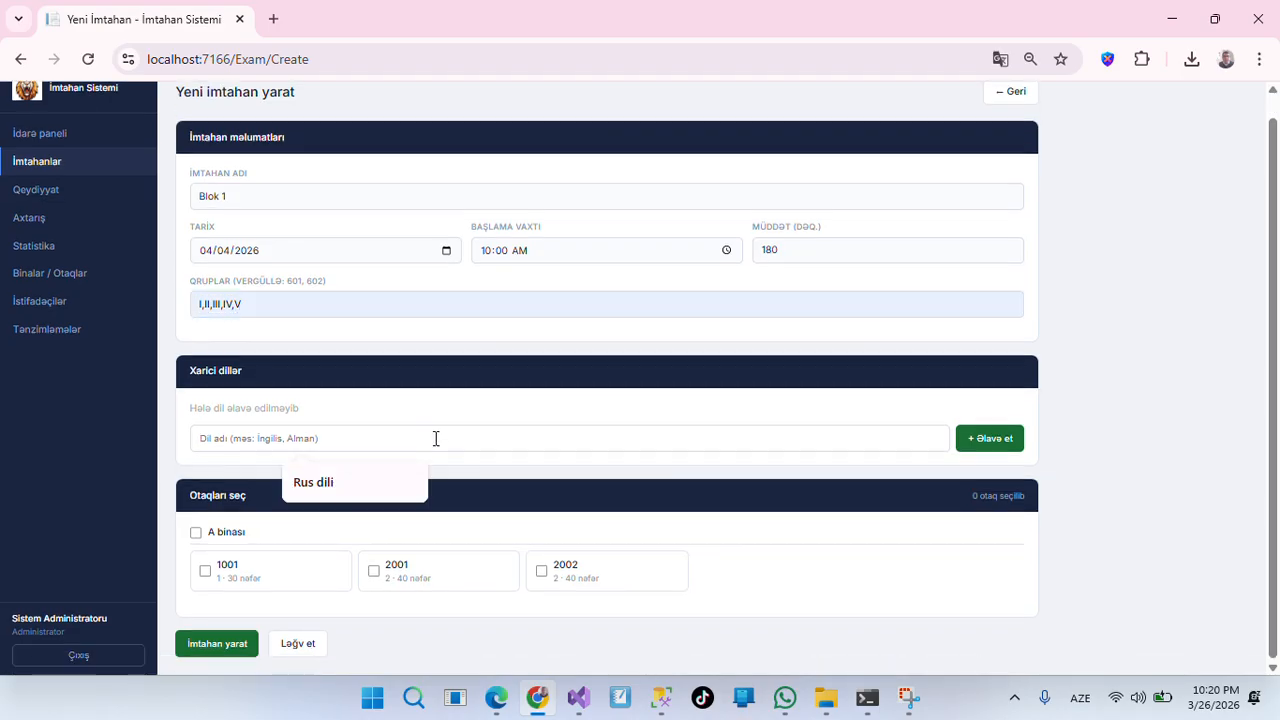
{"action": "type", "text": "İn"}
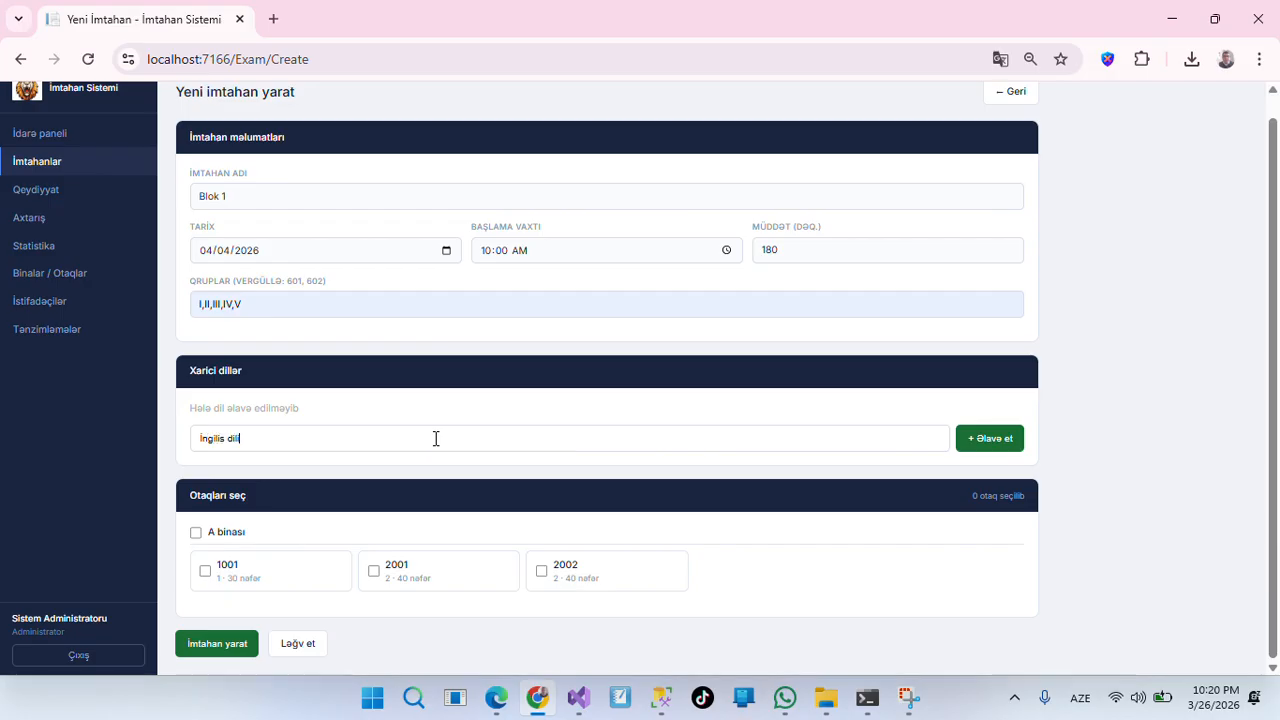
{"action": "type", "text": "gilis dili"}
{"action": "key", "text": "Return"}
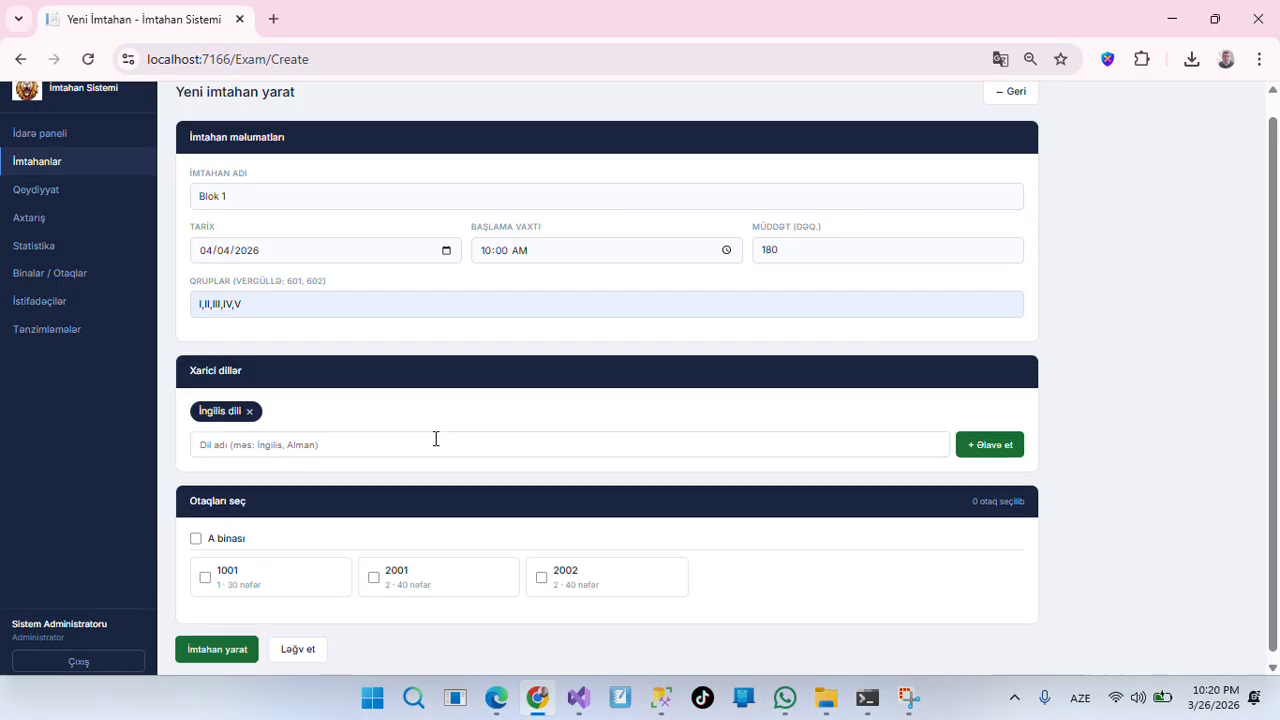
{"action": "type", "text": "Rus"}
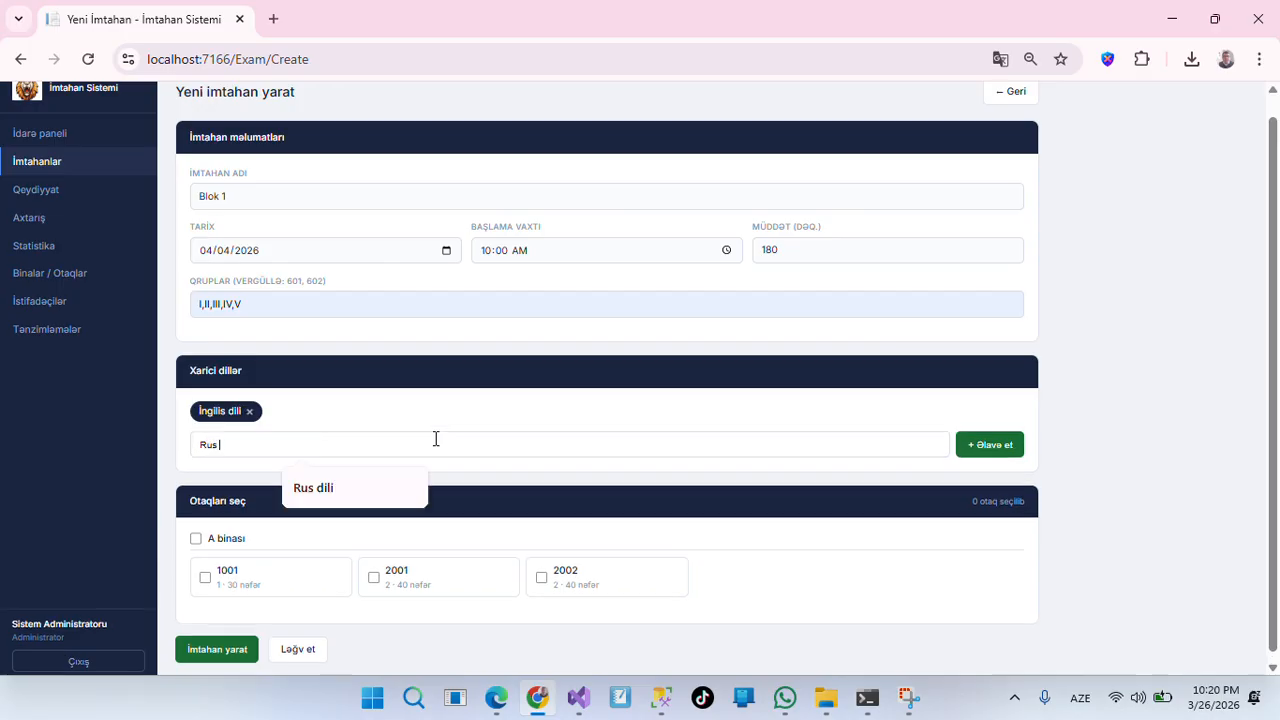
{"action": "type", "text": " dili"}
{"action": "key", "text": "Return"}
{"action": "type", "text": "Alm"}
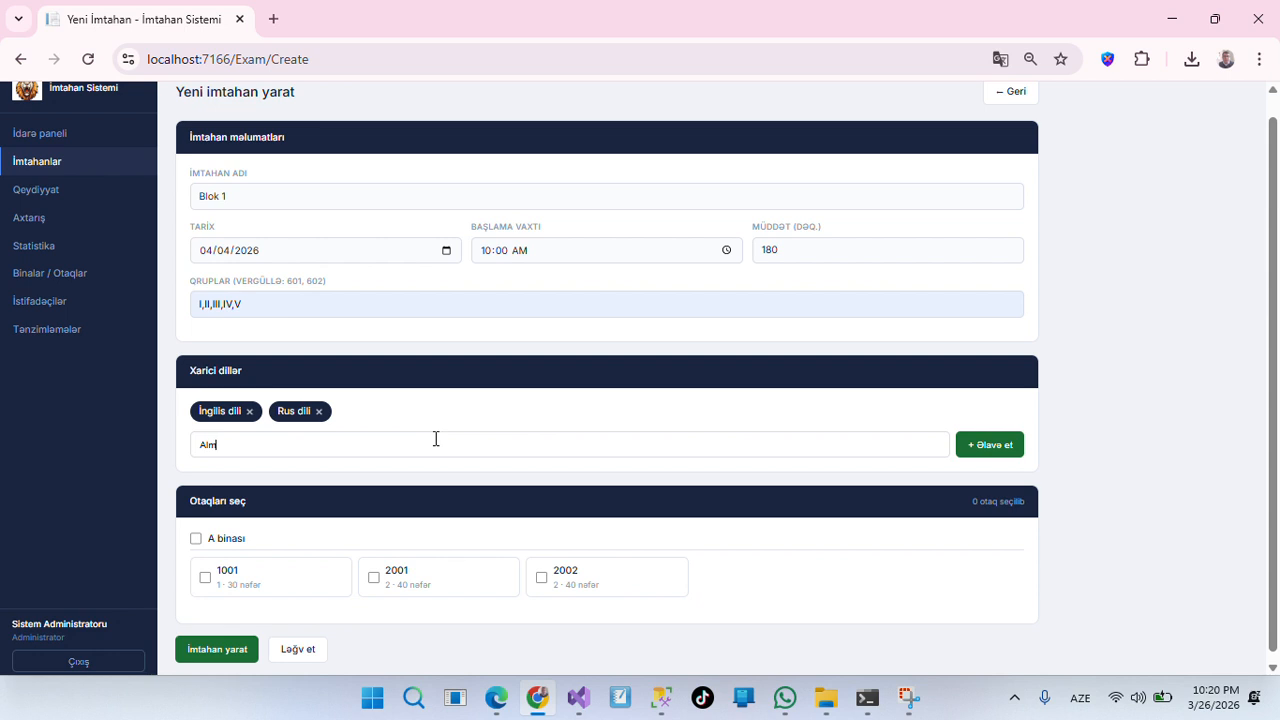
{"action": "type", "text": "an dili"}
{"action": "key", "text": "Return"}
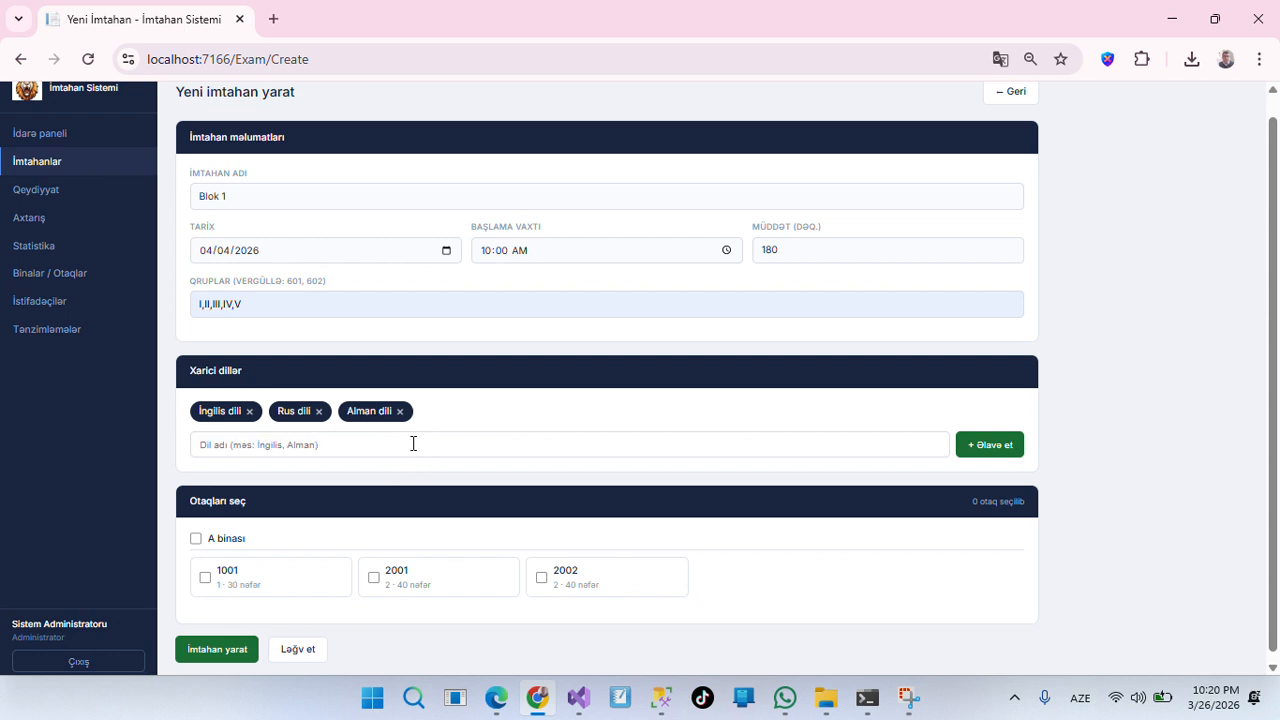
Assign all rooms of A binası (1001, 2001 and 2002) to the exam and create it.
{"action": "scroll", "coordinate": [506, 469], "scroll_direction": "down", "scroll_amount": 1}
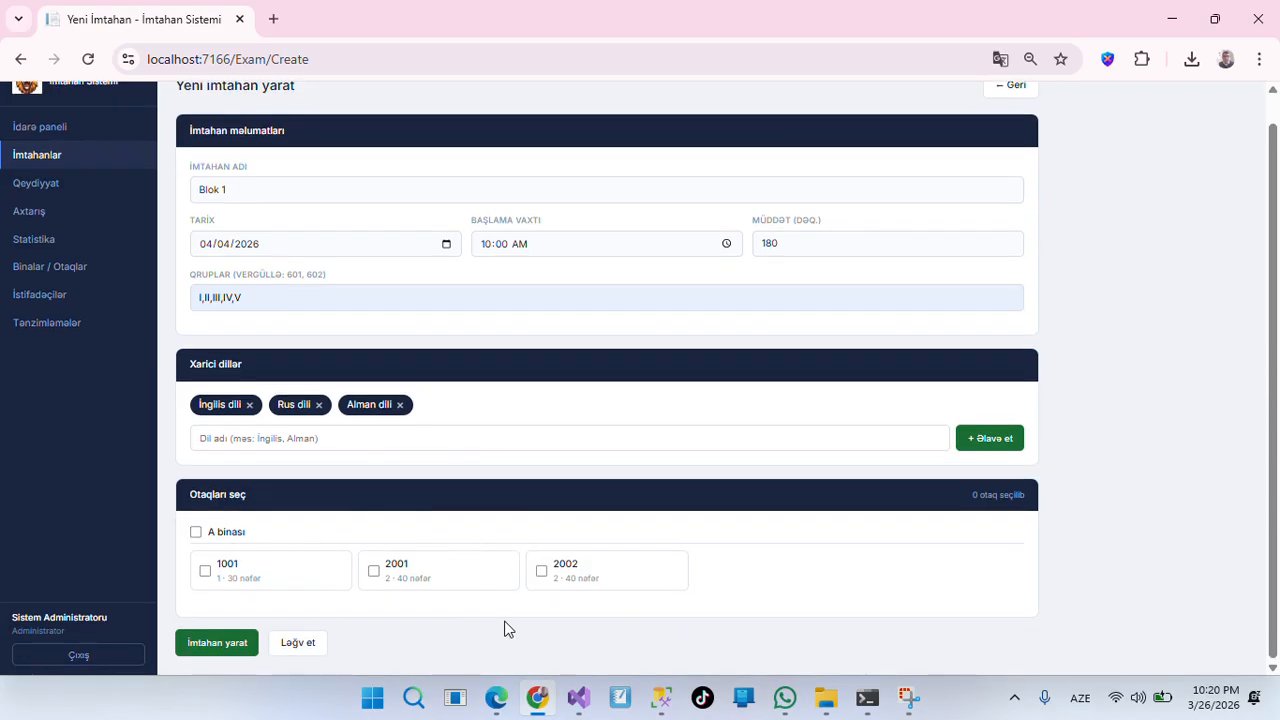
{"action": "left_click", "coordinate": [196, 535]}
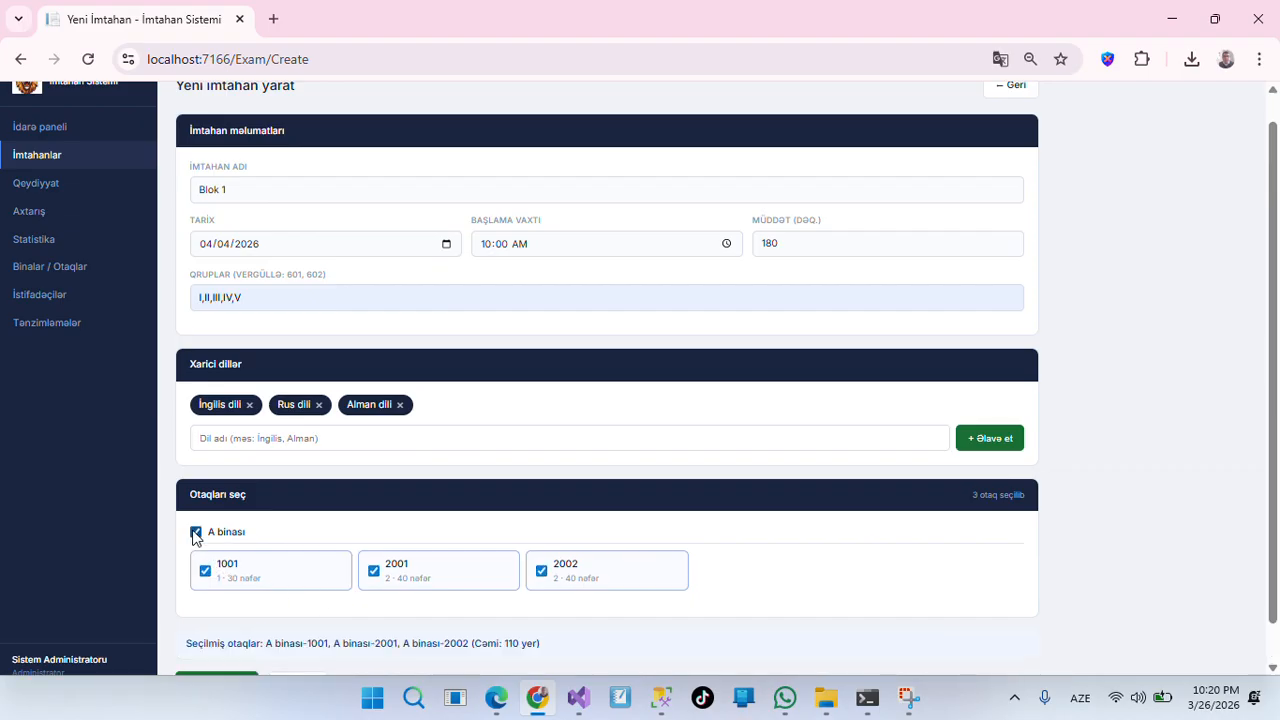
{"action": "left_click", "coordinate": [196, 535]}
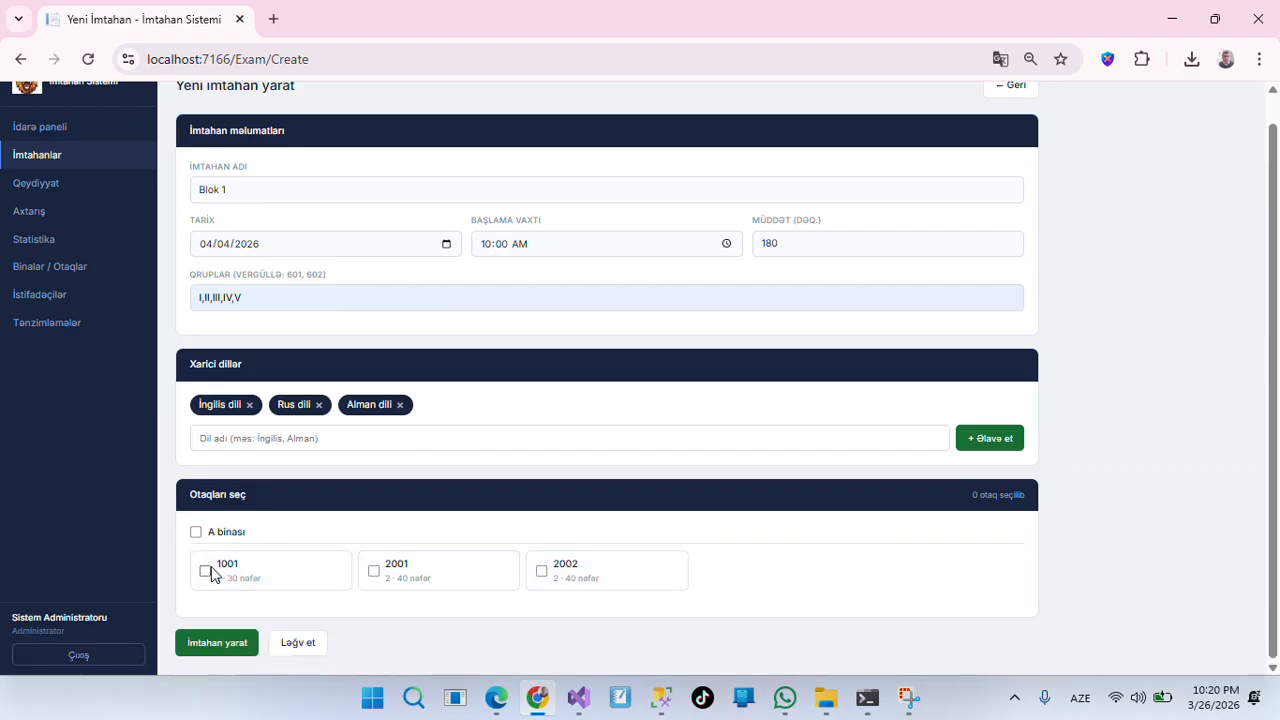
{"action": "left_click", "coordinate": [209, 570]}
{"action": "left_click", "coordinate": [382, 584]}
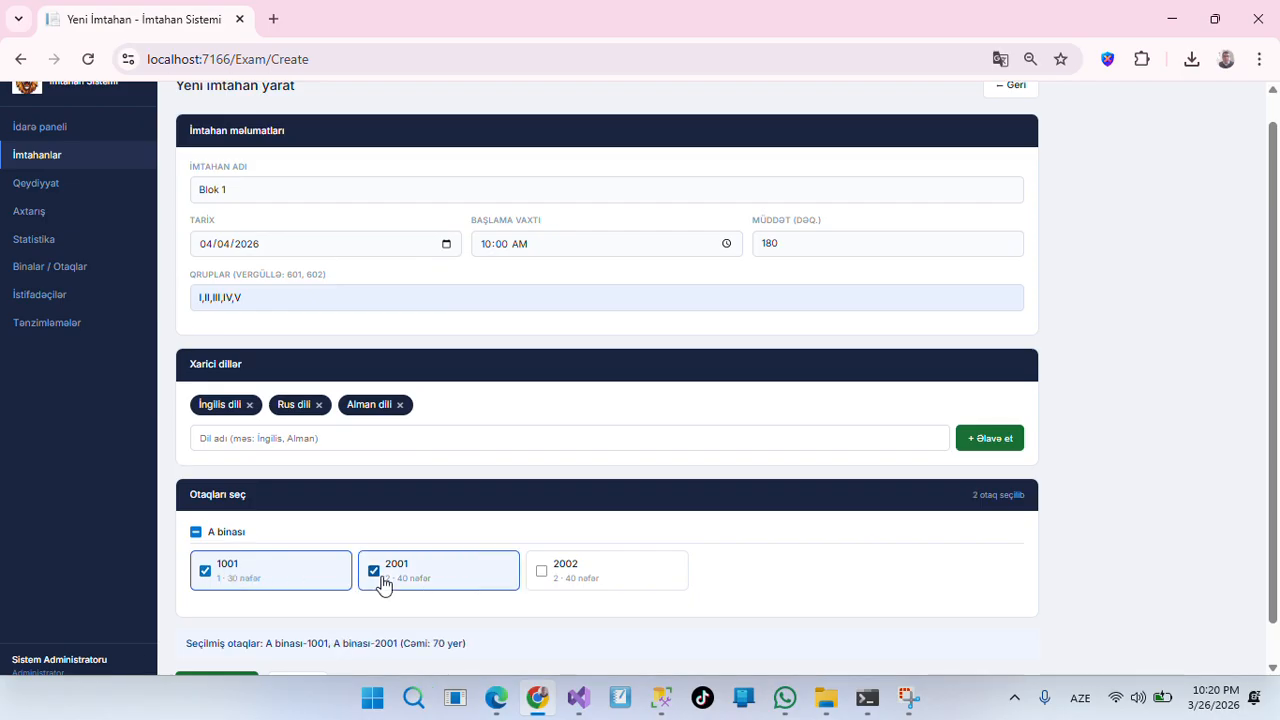
{"action": "left_click", "coordinate": [220, 534]}
{"action": "scroll", "coordinate": [930, 560], "scroll_direction": "down", "scroll_amount": 1}
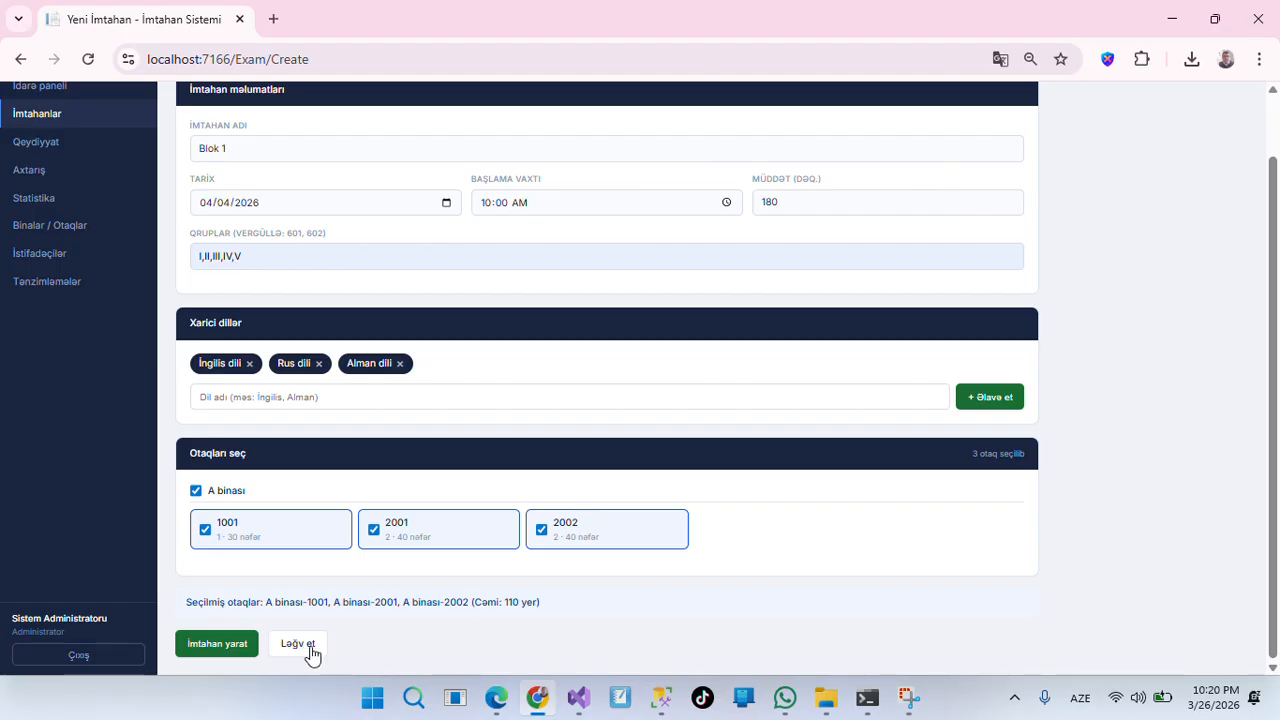
{"action": "left_click", "coordinate": [207, 643]}
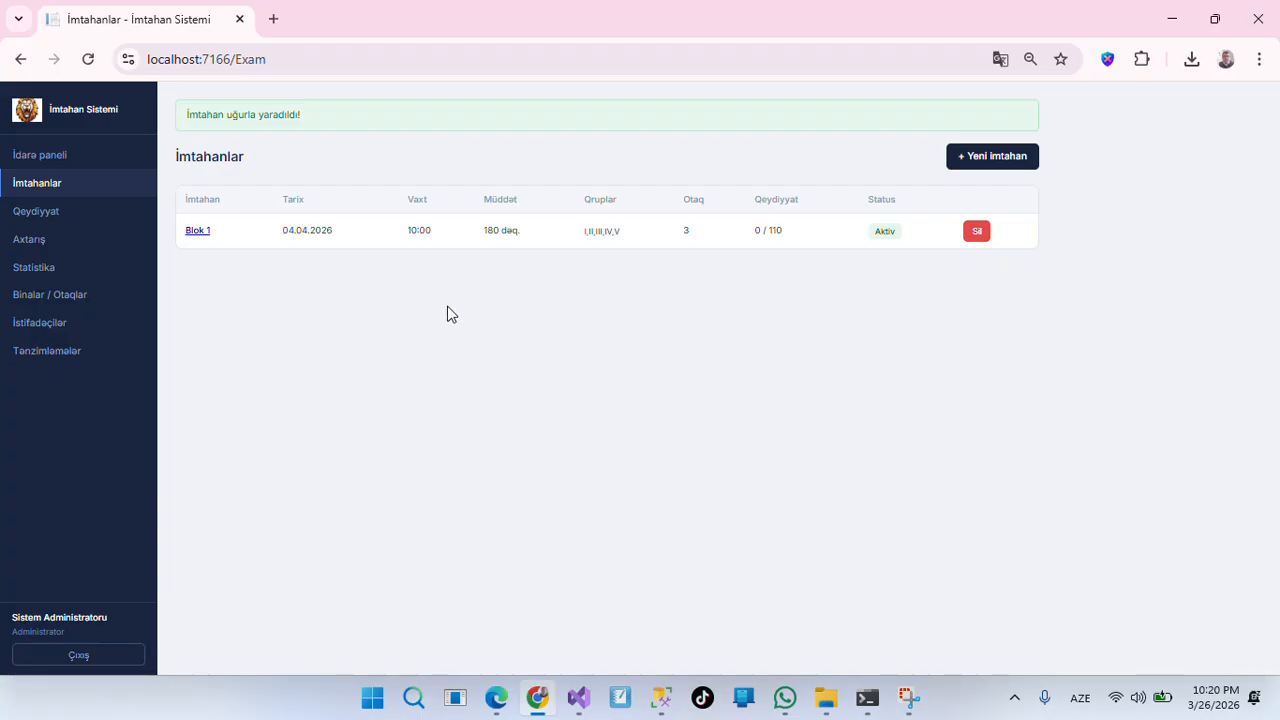
Open student registration and choose the Blok 1 (04.04.2026) exam.
{"action": "left_click", "coordinate": [52, 296]}
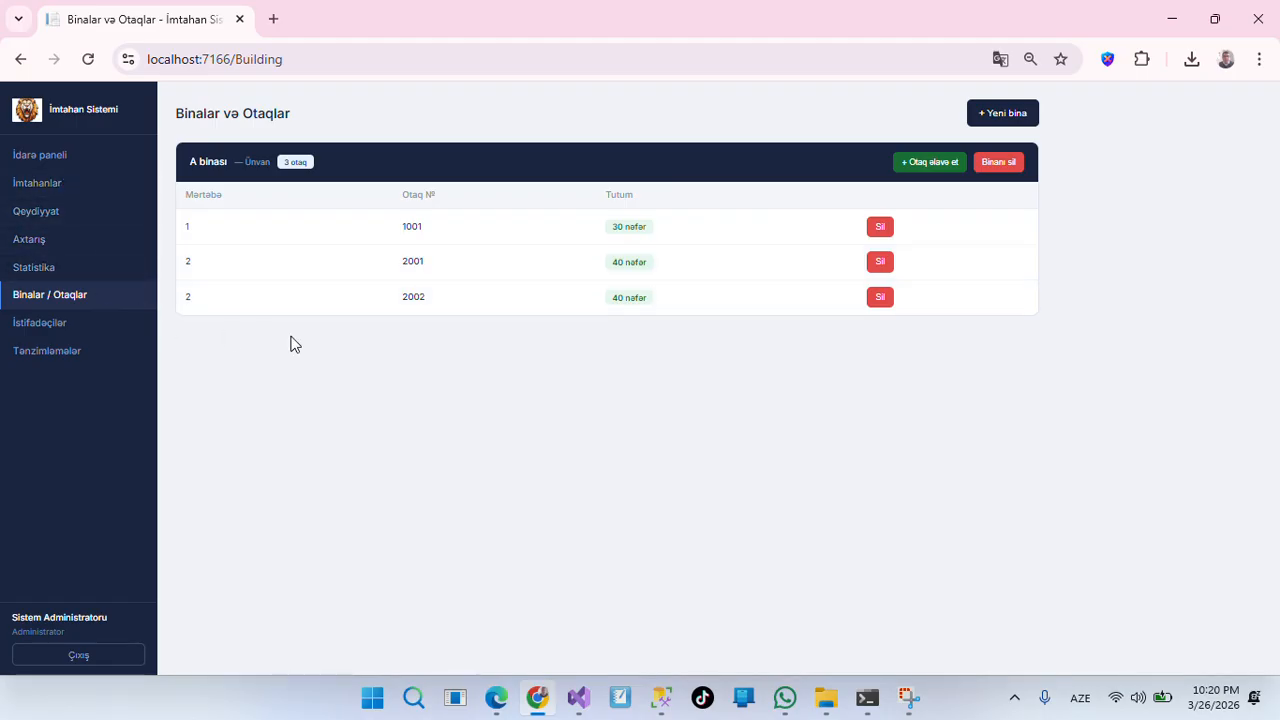
{"action": "left_click", "coordinate": [47, 211]}
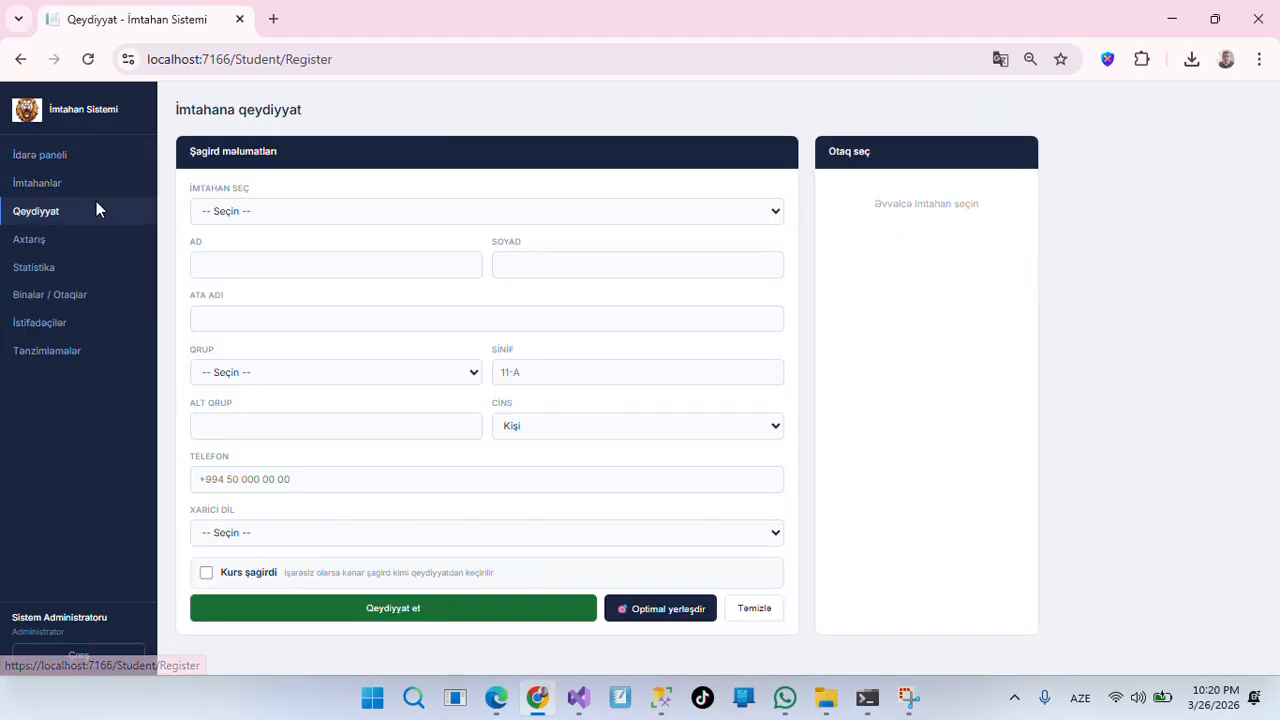
{"action": "left_click", "coordinate": [250, 220]}
{"action": "left_click", "coordinate": [267, 253]}
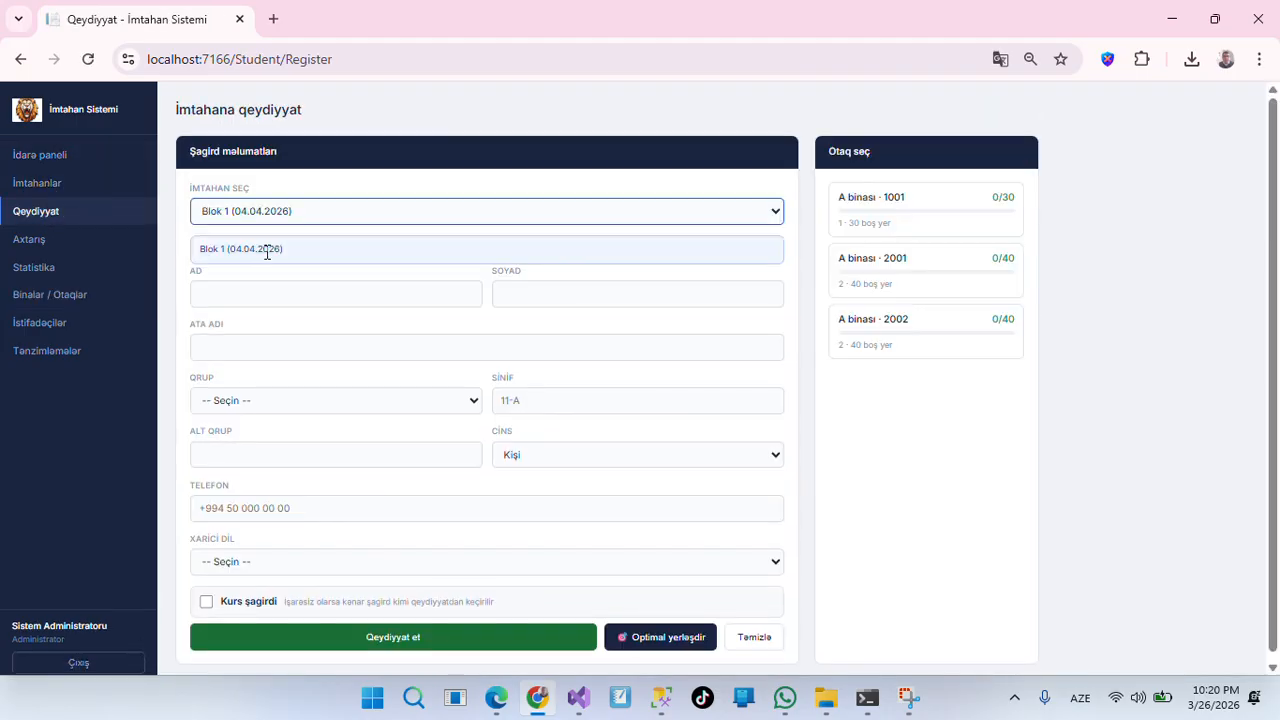
Fill in the student's first name, surname and father's name.
{"action": "left_click", "coordinate": [283, 291]}
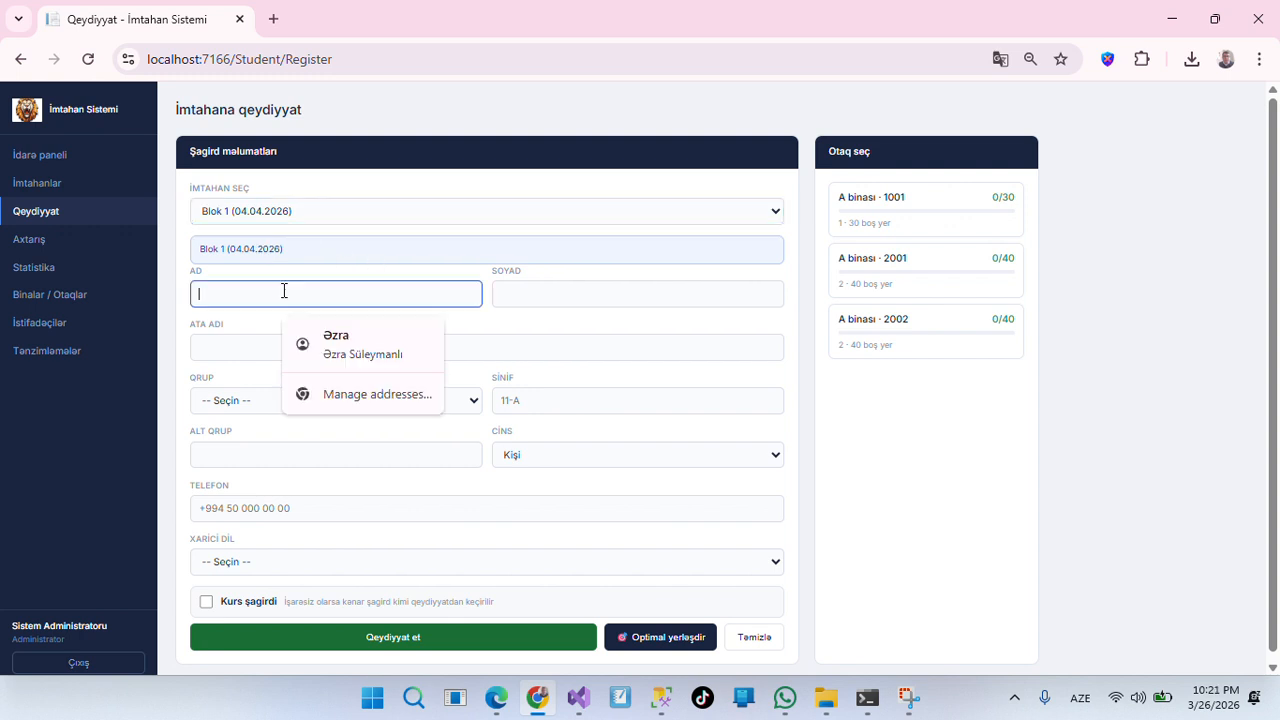
{"action": "left_click", "coordinate": [328, 345]}
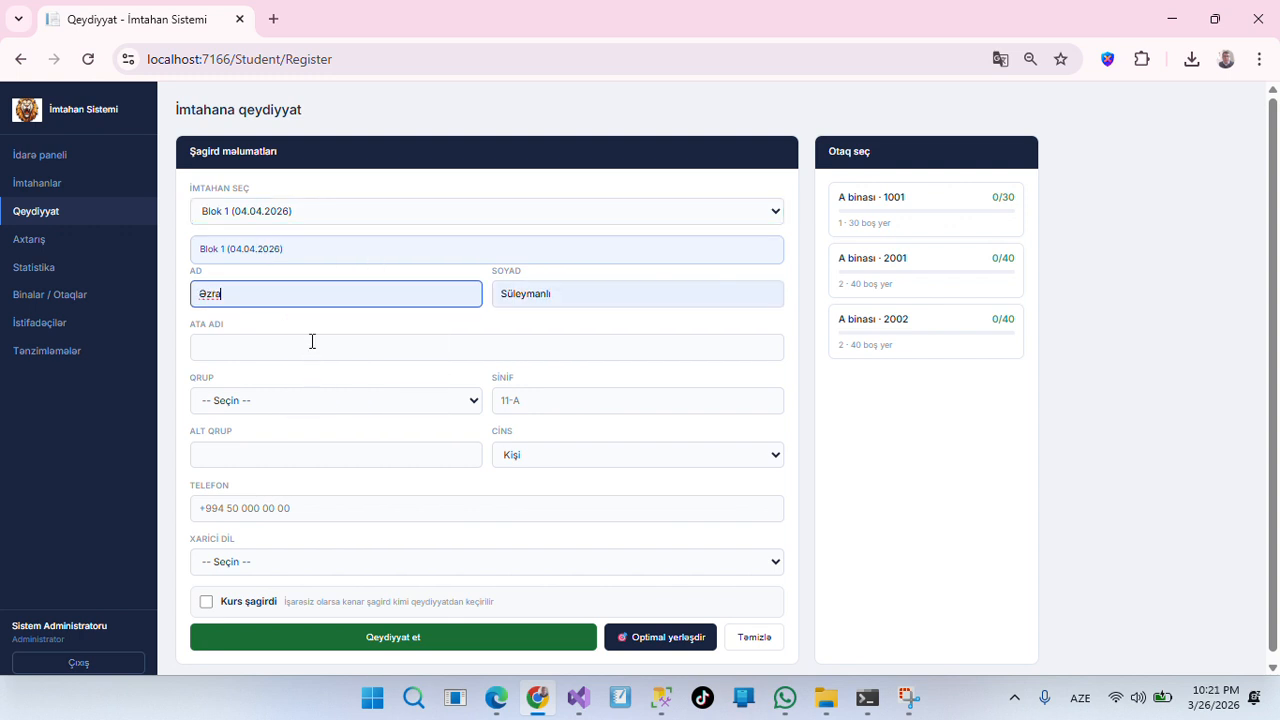
{"action": "left_click", "coordinate": [312, 345]}
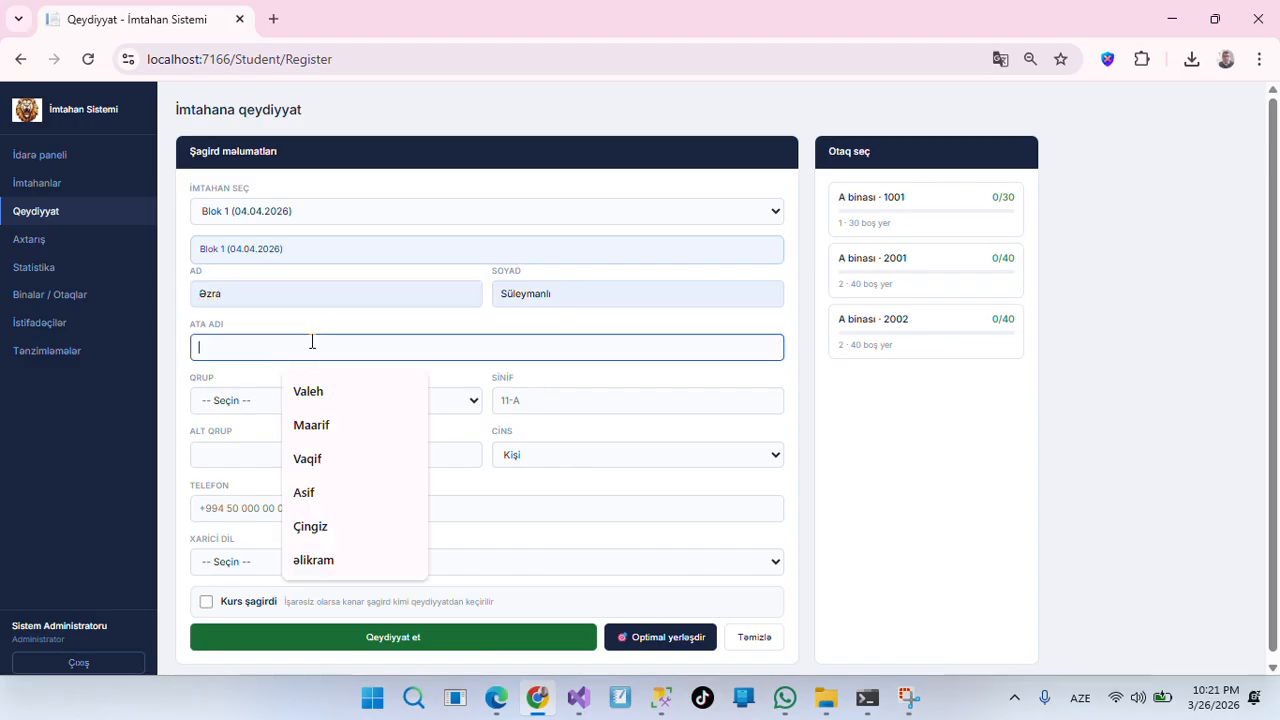
{"action": "left_click", "coordinate": [316, 392]}
Set the student's group to I, class to 11, subgroup to "yox" and gender to Qadın.
{"action": "left_click", "coordinate": [314, 398]}
{"action": "left_click", "coordinate": [289, 446]}
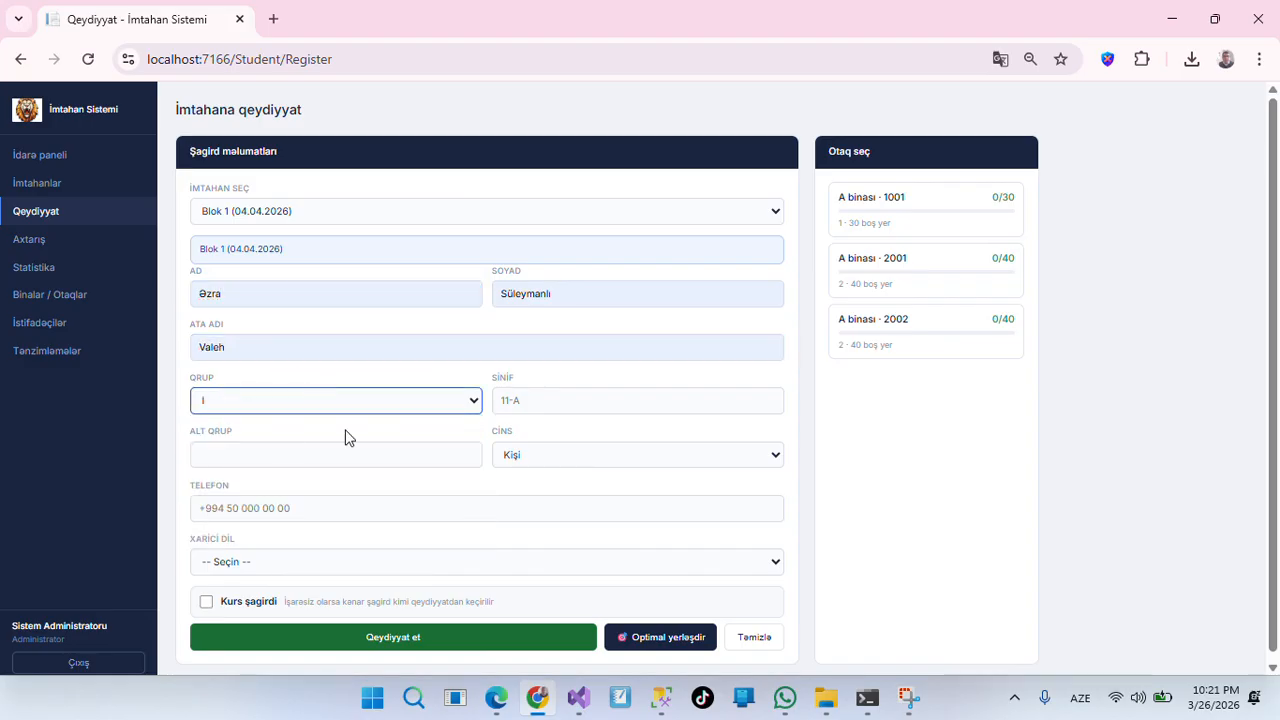
{"action": "left_click", "coordinate": [548, 404]}
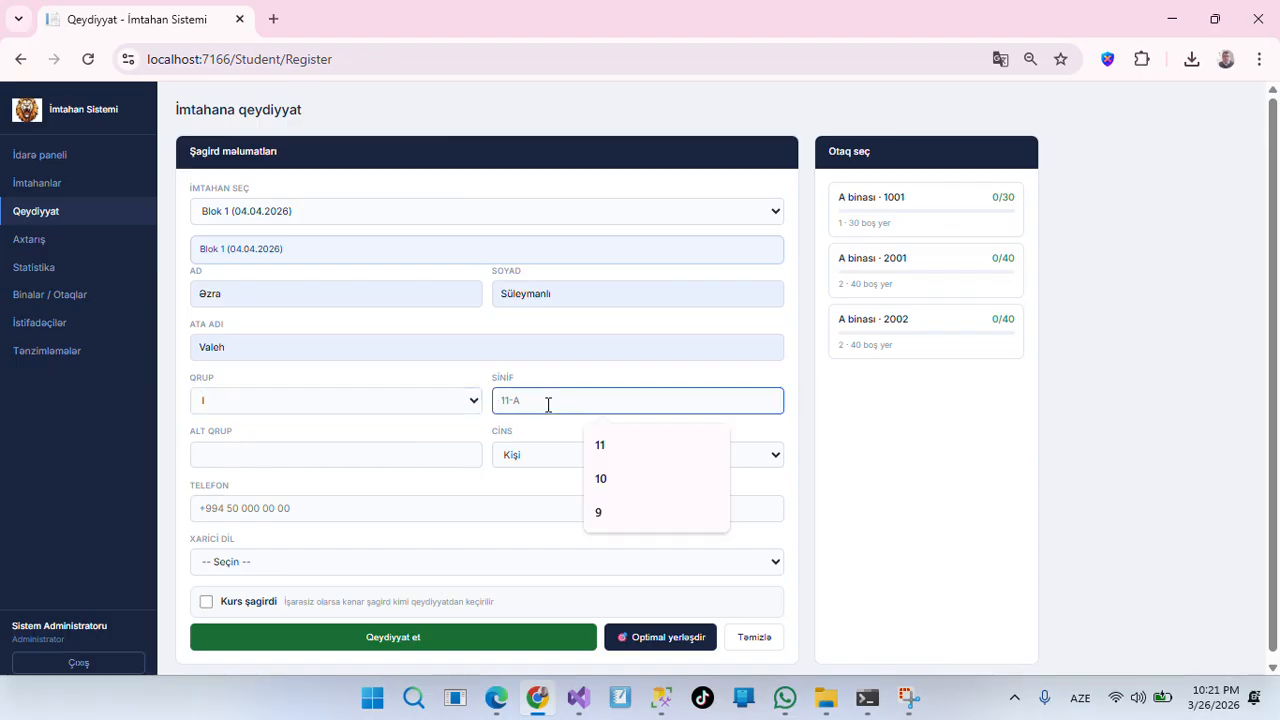
{"action": "left_click", "coordinate": [633, 450]}
{"action": "left_click", "coordinate": [238, 451]}
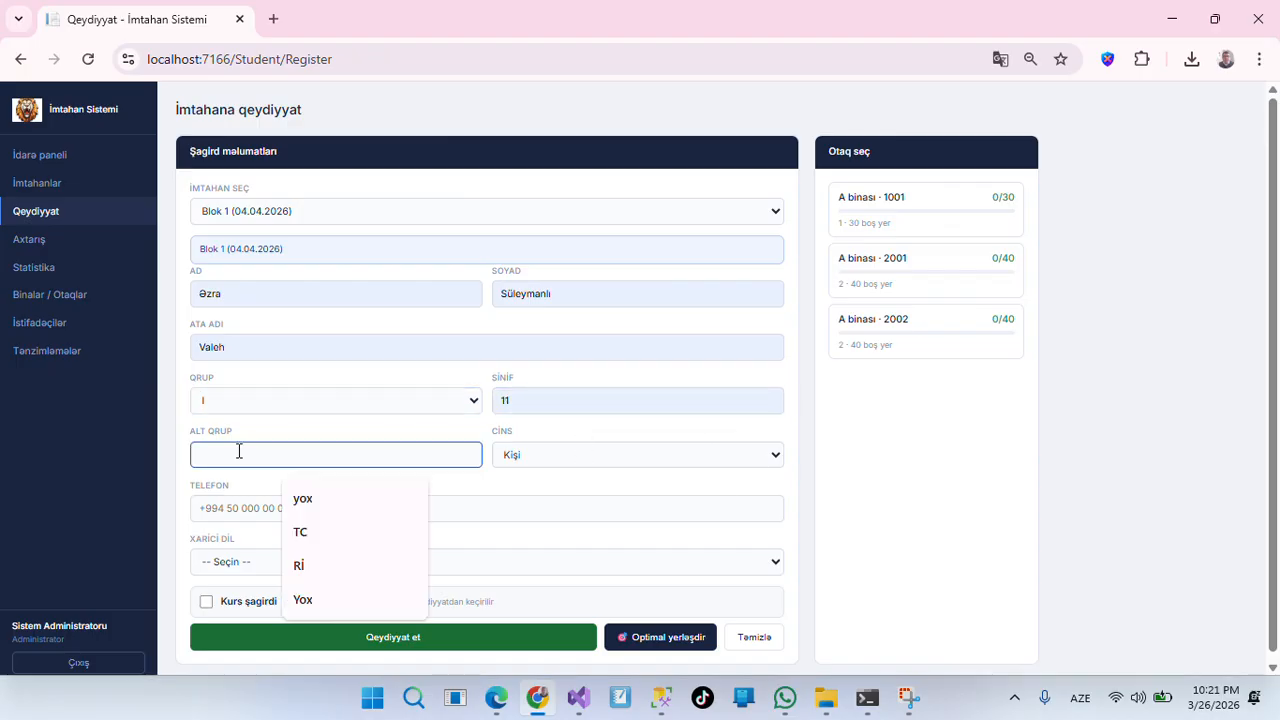
{"action": "left_click", "coordinate": [337, 499]}
{"action": "left_click", "coordinate": [564, 450]}
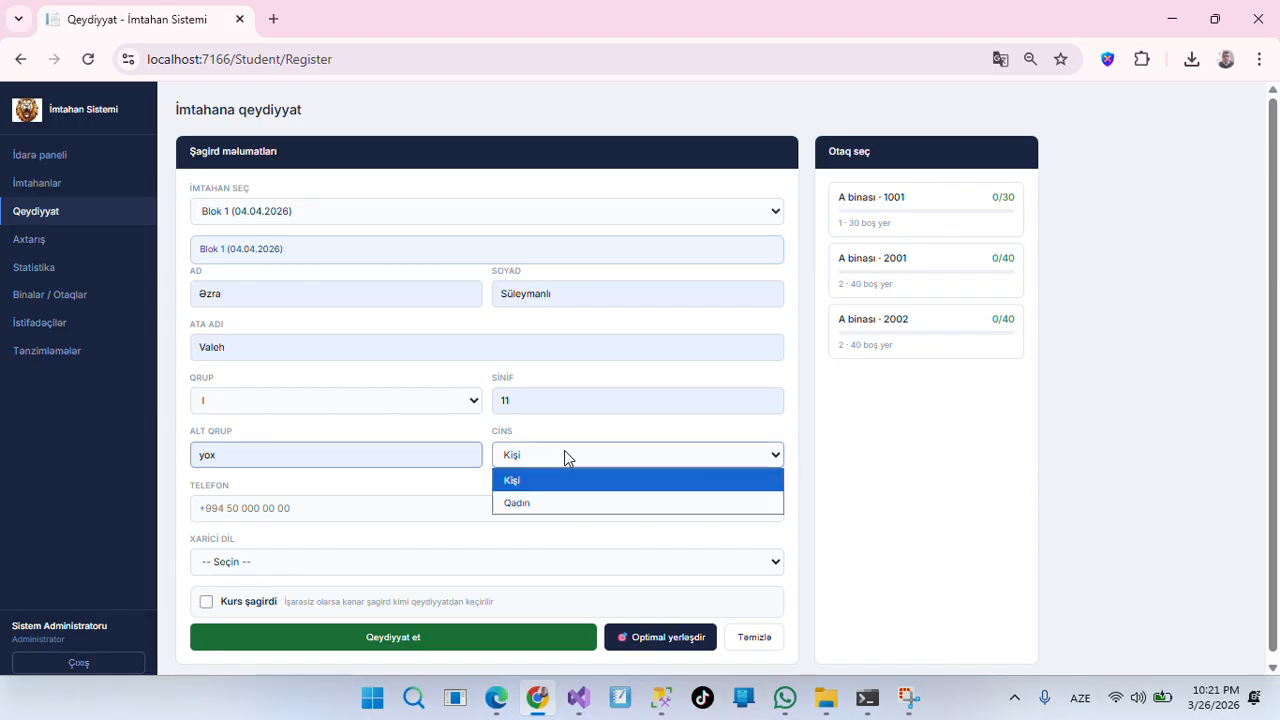
{"action": "left_click", "coordinate": [548, 501]}
Enter the student's phone number and set the foreign language to İngilis dili.
{"action": "left_click", "coordinate": [434, 509]}
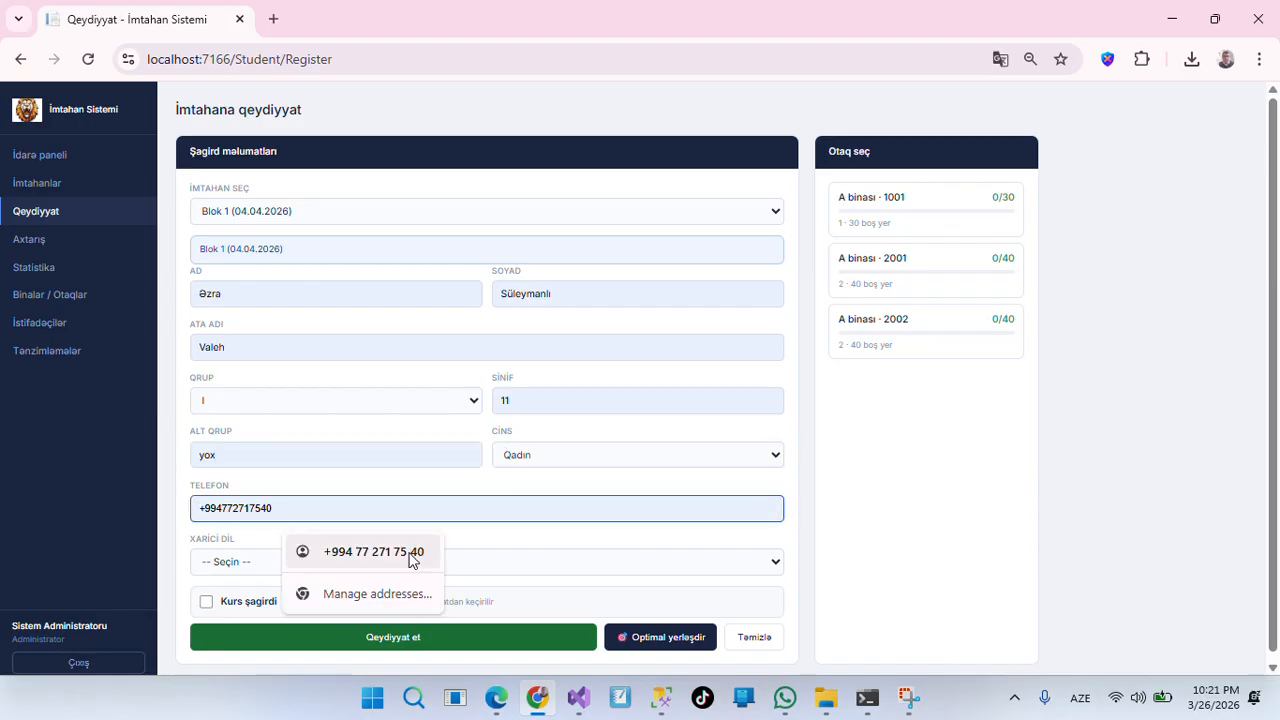
{"action": "left_click", "coordinate": [409, 558]}
{"action": "scroll", "coordinate": [861, 528], "scroll_direction": "down", "scroll_amount": 2}
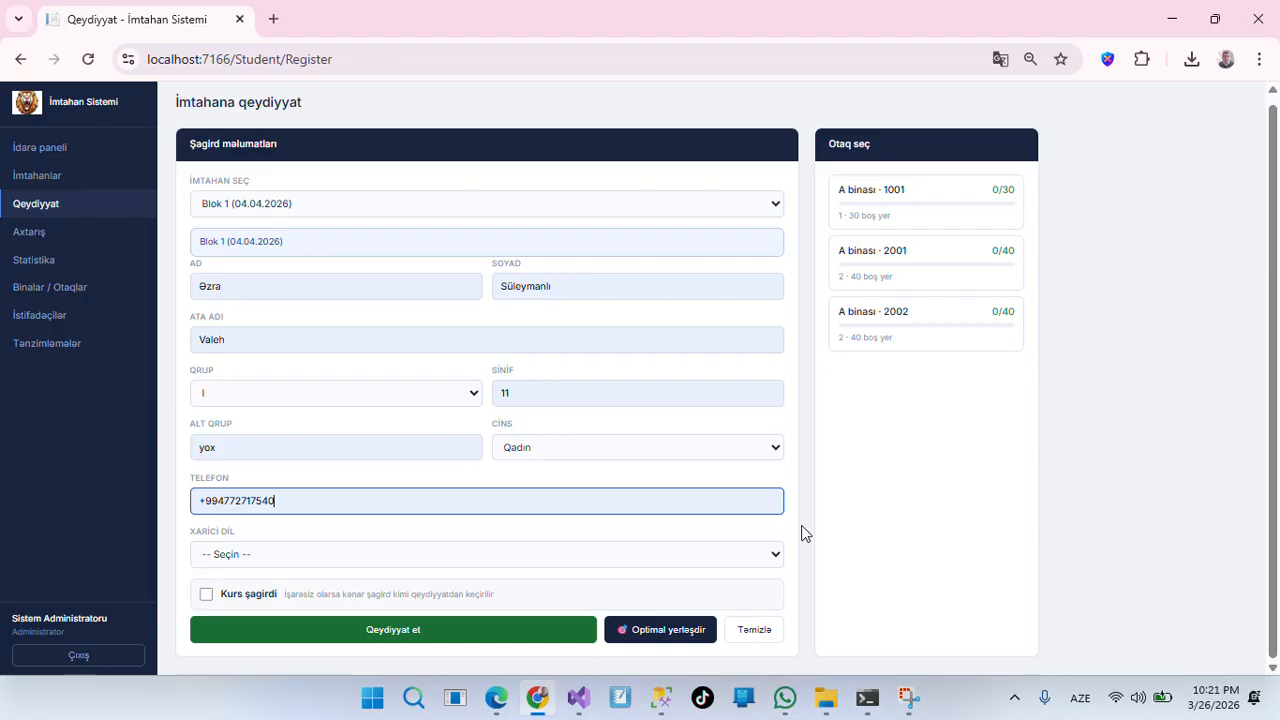
{"action": "left_click", "coordinate": [527, 557]}
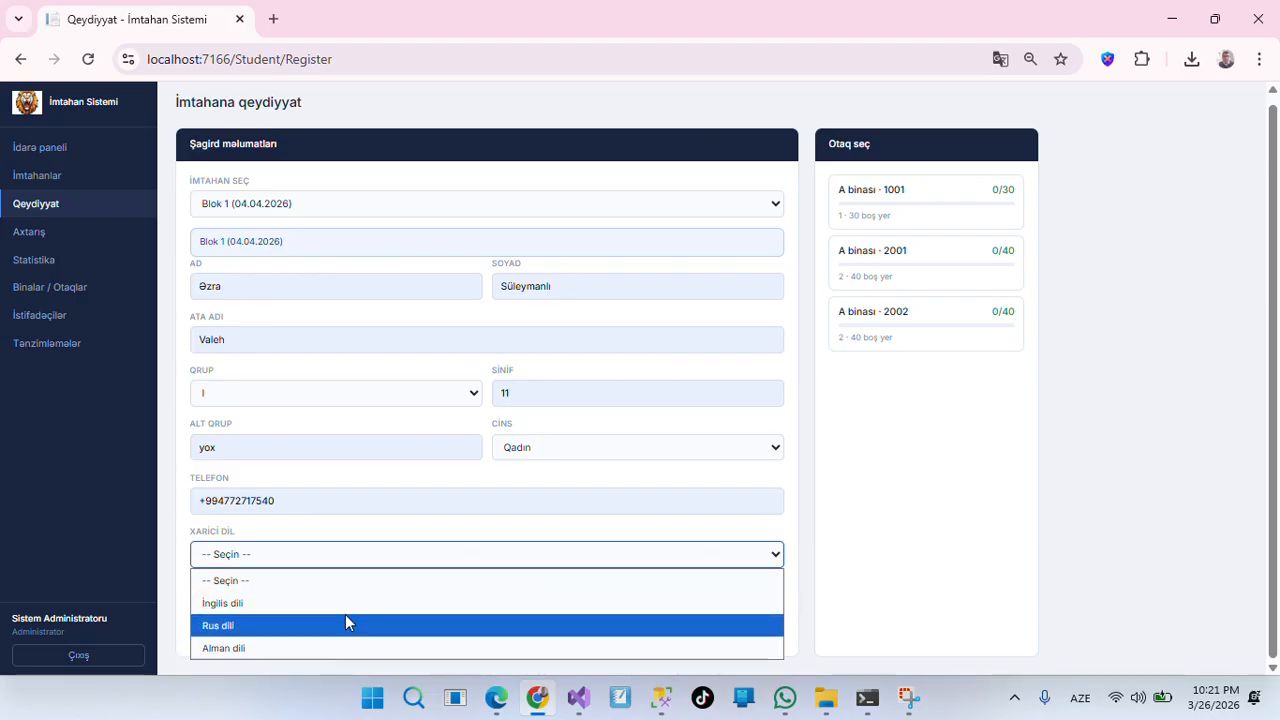
{"action": "left_click", "coordinate": [357, 612]}
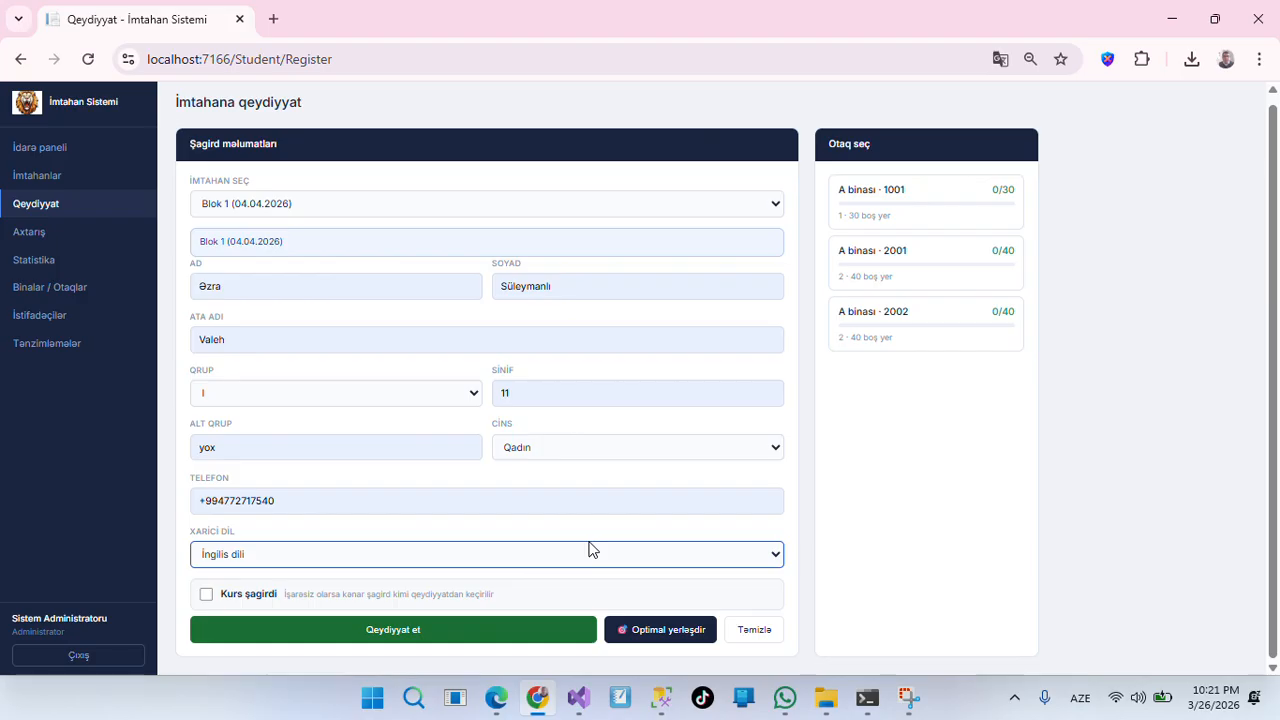
{"action": "left_click", "coordinate": [206, 596]}
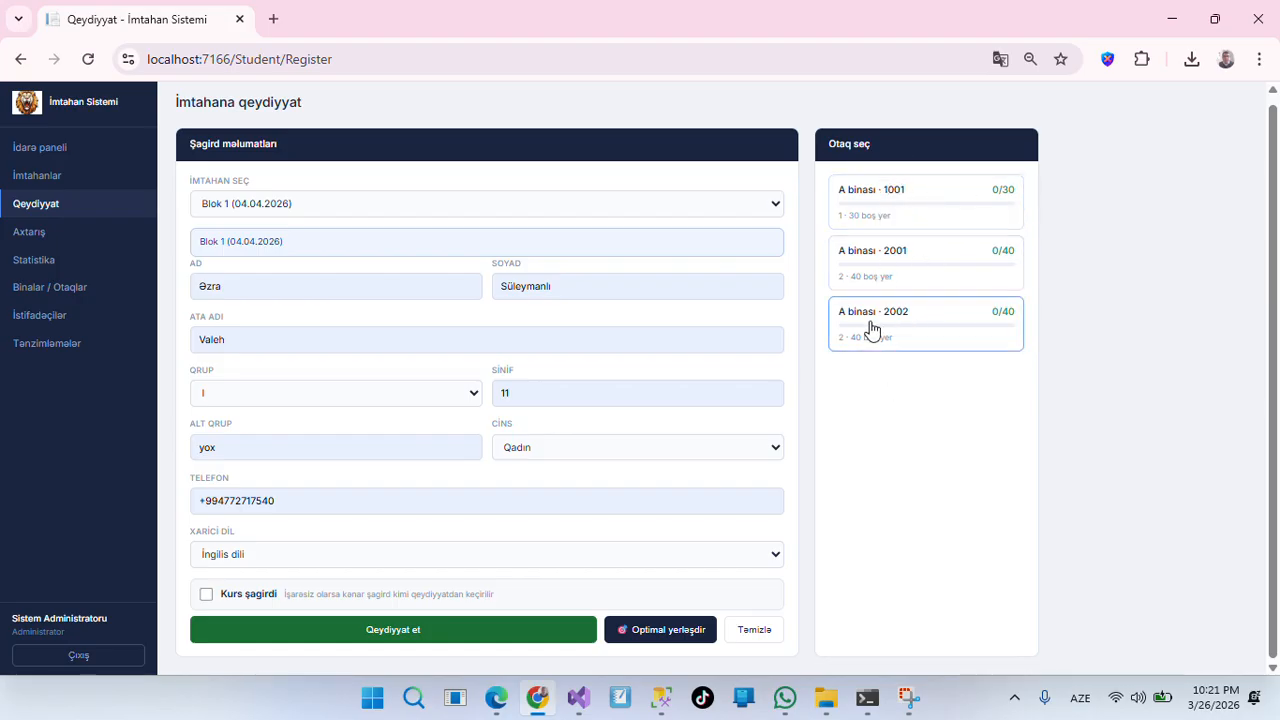
Select room 2002 of A binası as the student's exam room.
{"action": "left_click", "coordinate": [920, 201]}
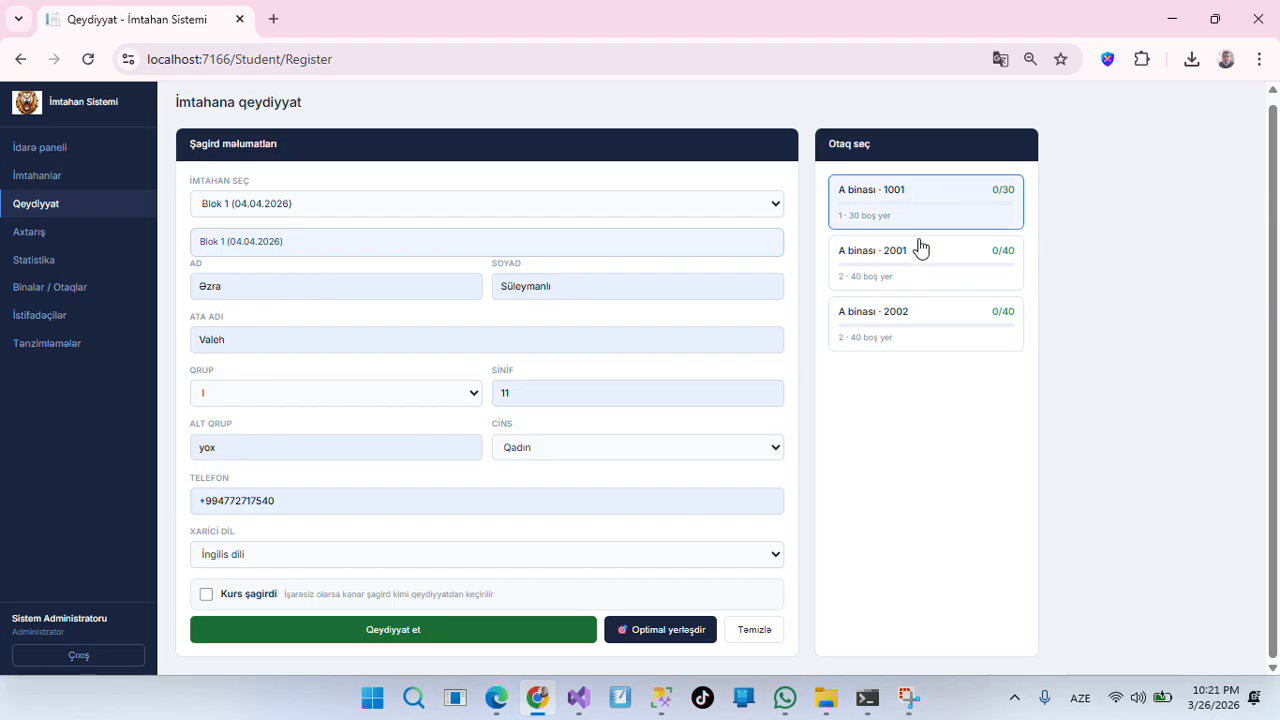
{"action": "left_click", "coordinate": [919, 268]}
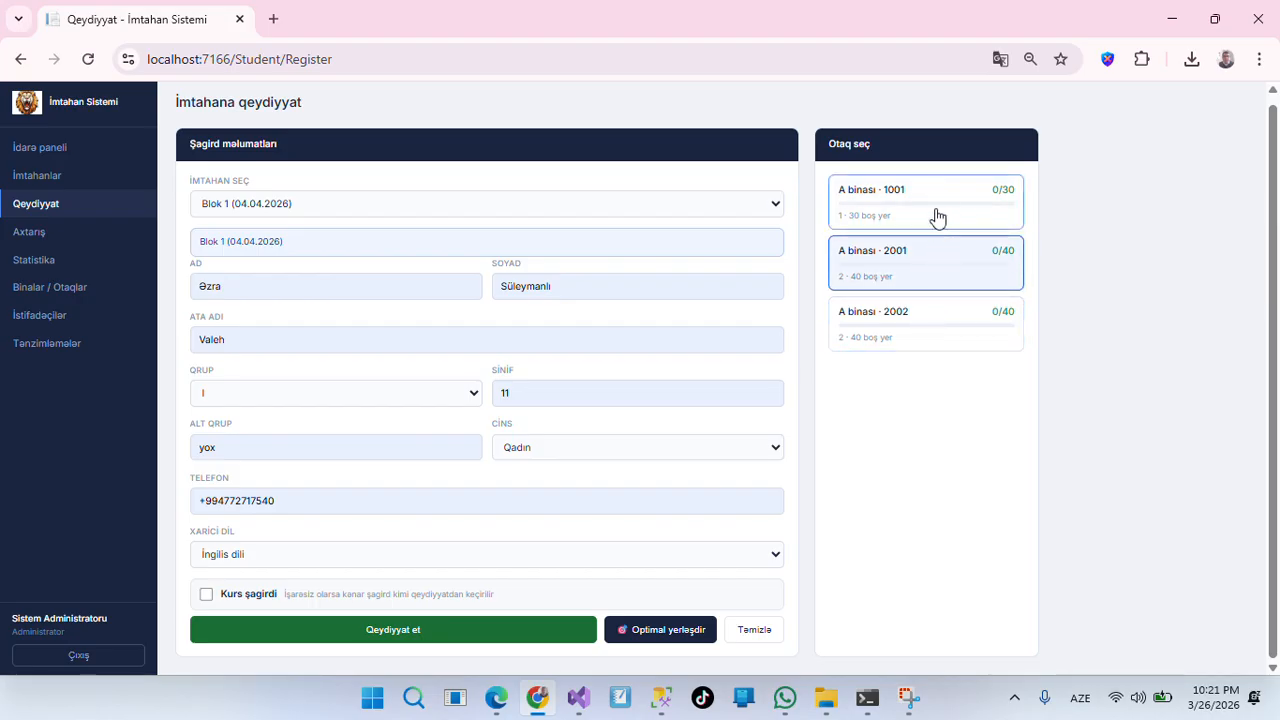
{"action": "left_click", "coordinate": [931, 328]}
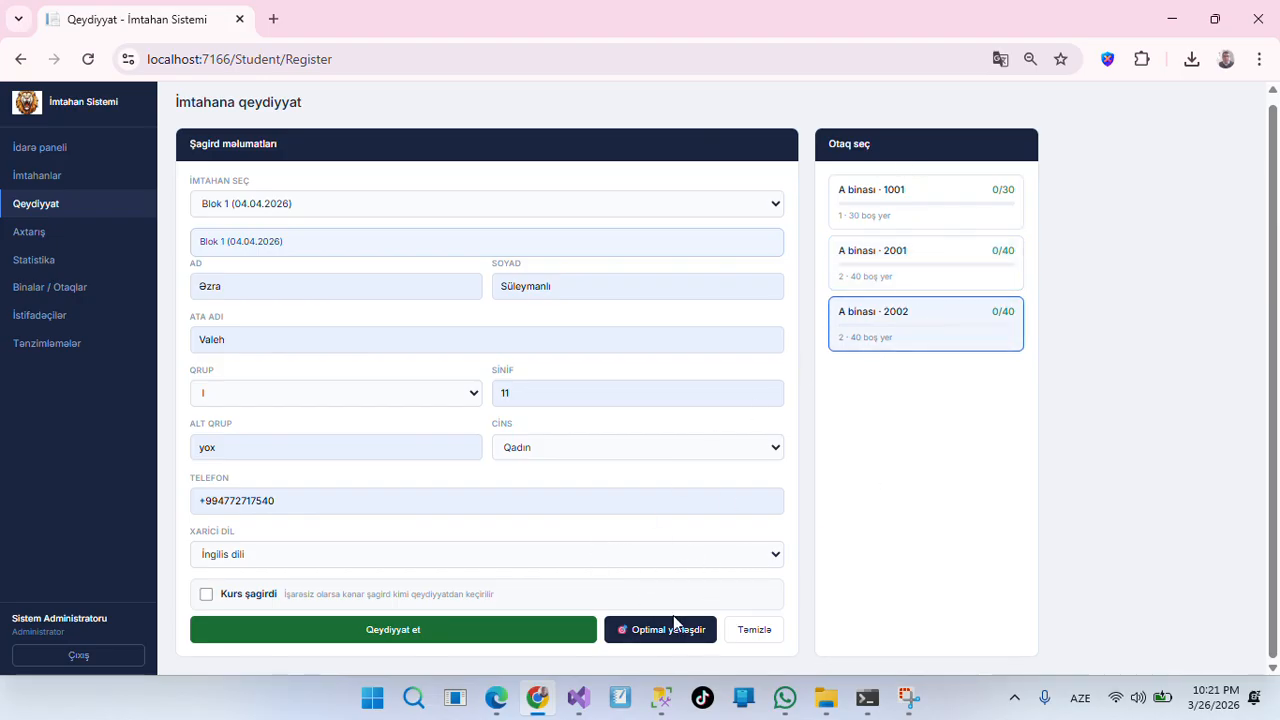
Assign the student's room with the optimal placement option and submit the registration for Blok 1.
{"action": "left_click", "coordinate": [657, 640]}
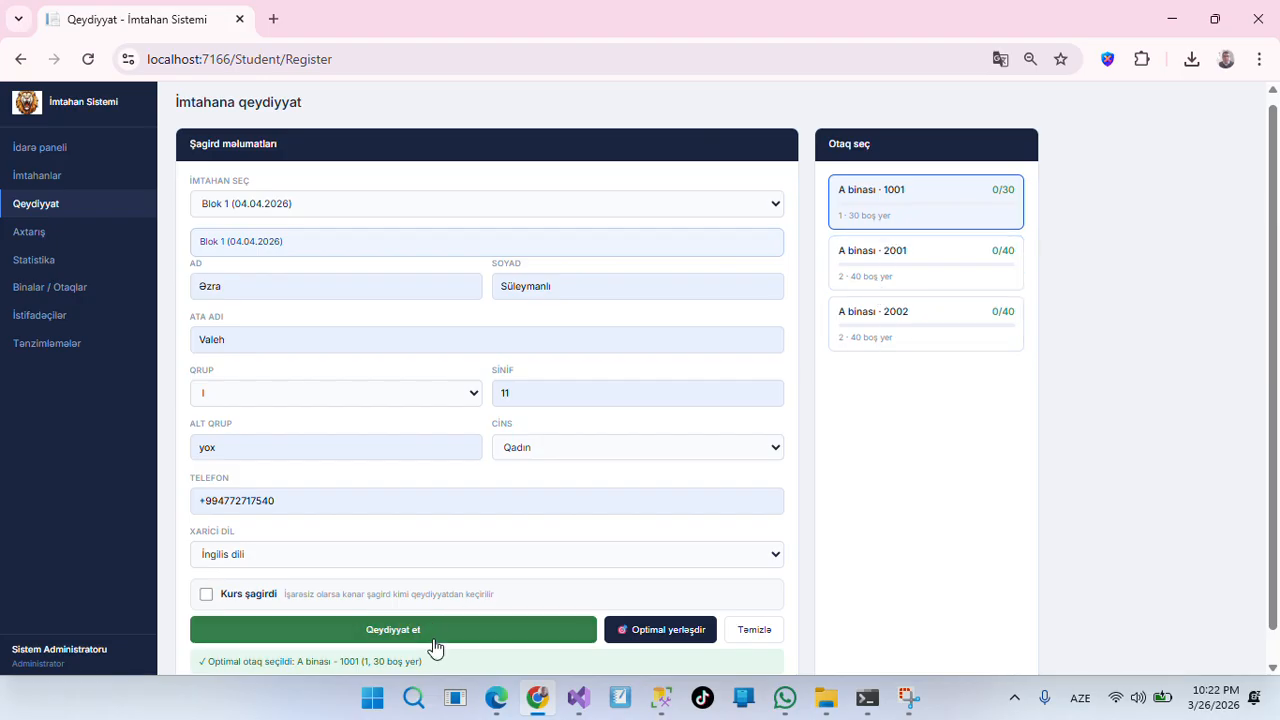
{"action": "scroll", "coordinate": [434, 650], "scroll_direction": "down", "scroll_amount": 1}
{"action": "left_click", "coordinate": [431, 605]}
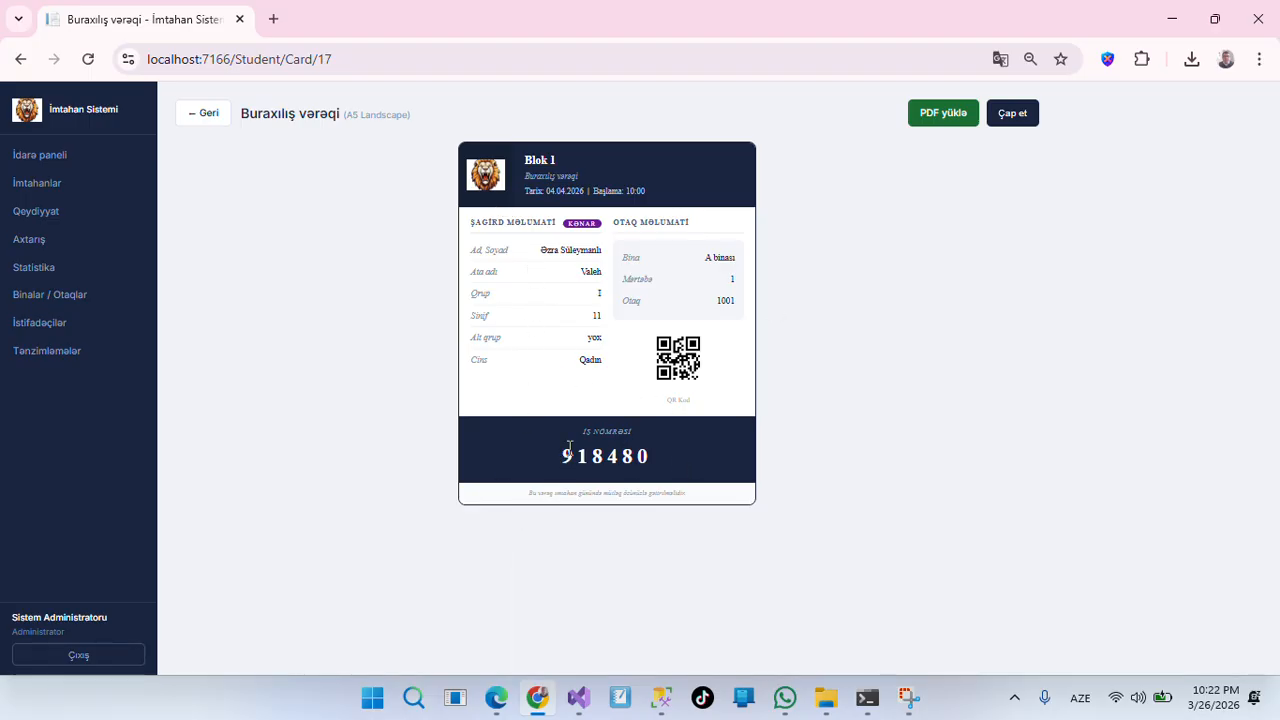
Preview the student's admission card for printing on A5 148 x 210 mm paper, then close the preview without printing.
{"action": "left_click", "coordinate": [1004, 118]}
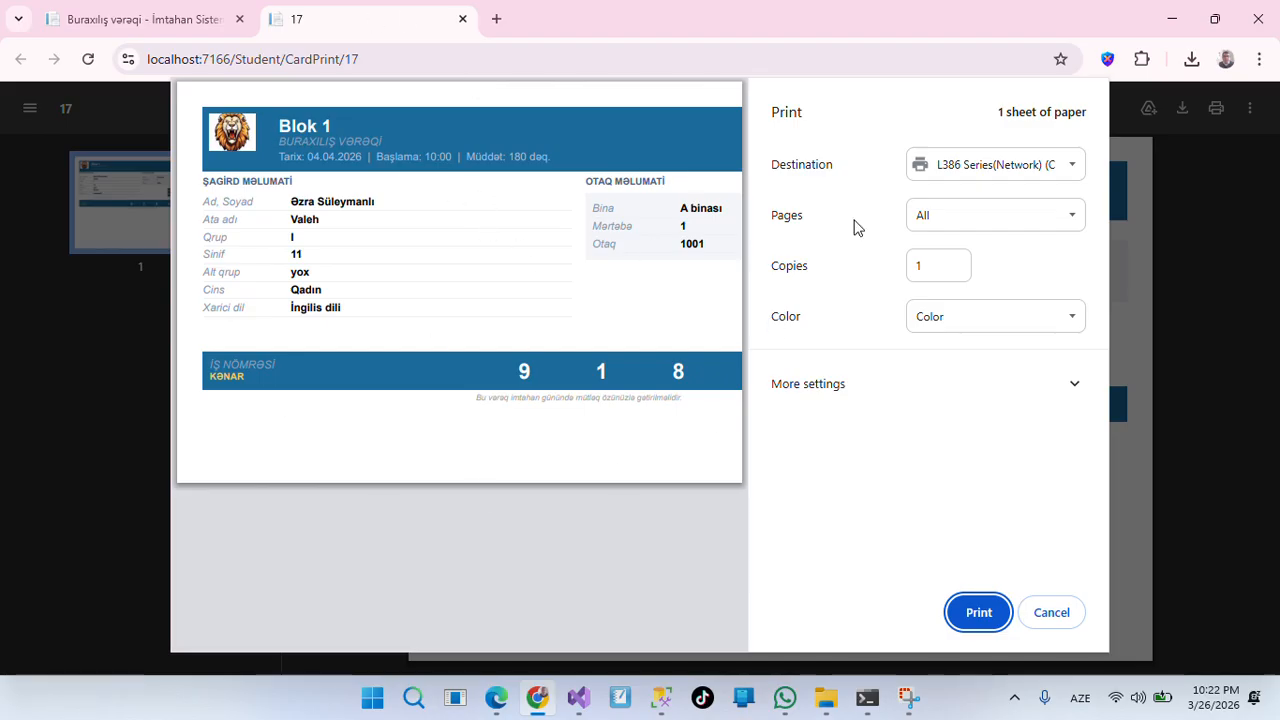
{"action": "left_click", "coordinate": [1062, 404]}
{"action": "left_click", "coordinate": [994, 452]}
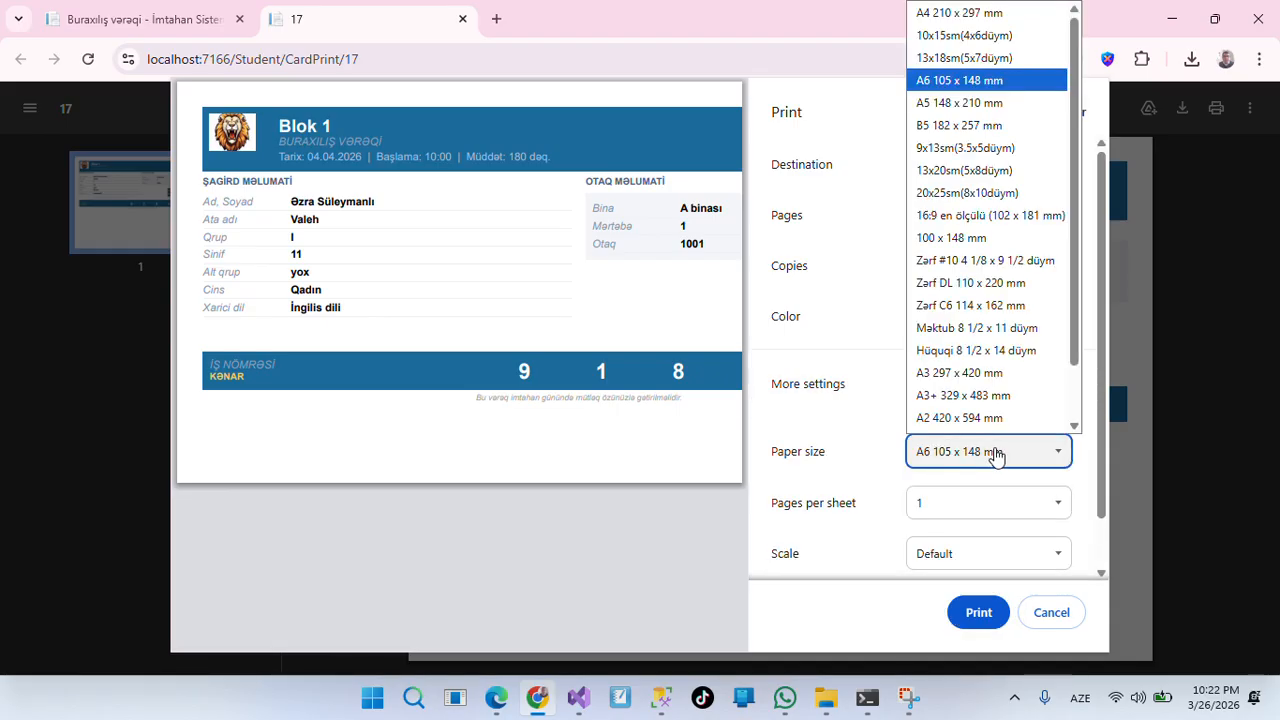
{"action": "left_click", "coordinate": [994, 452]}
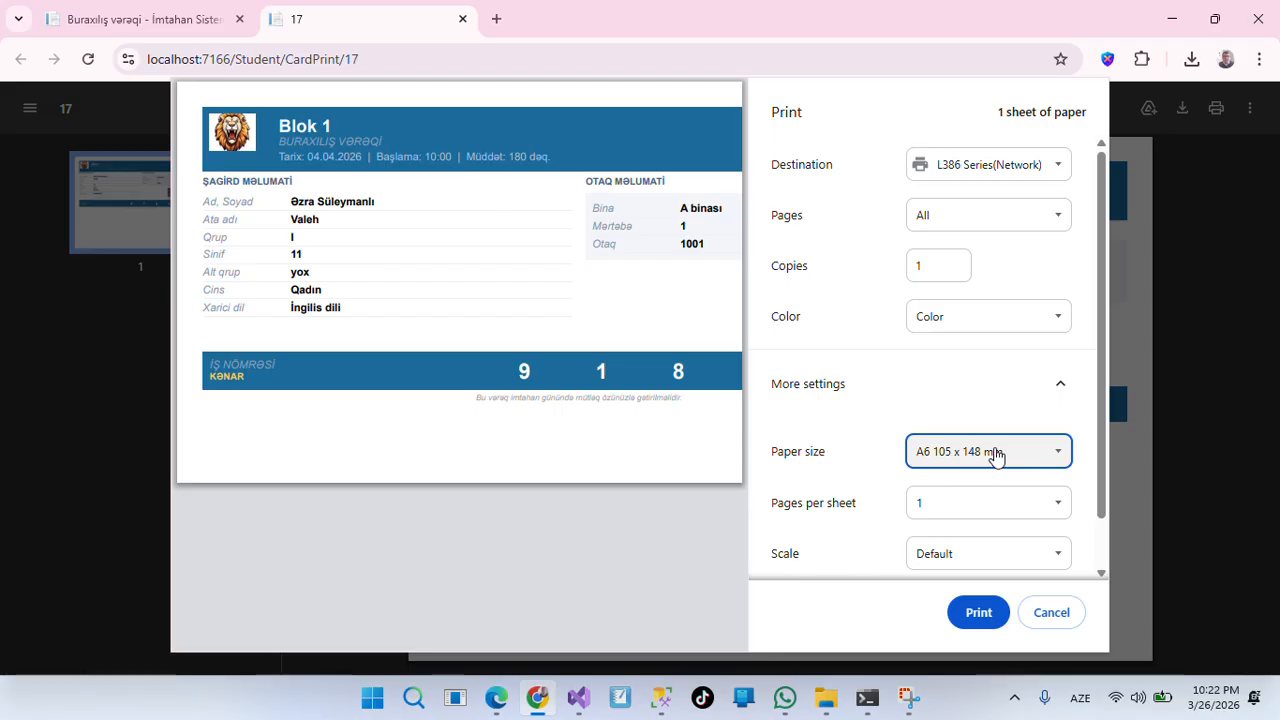
{"action": "left_click", "coordinate": [994, 452]}
{"action": "scroll", "coordinate": [989, 413], "scroll_direction": "down", "scroll_amount": 1}
{"action": "left_click", "coordinate": [955, 97]}
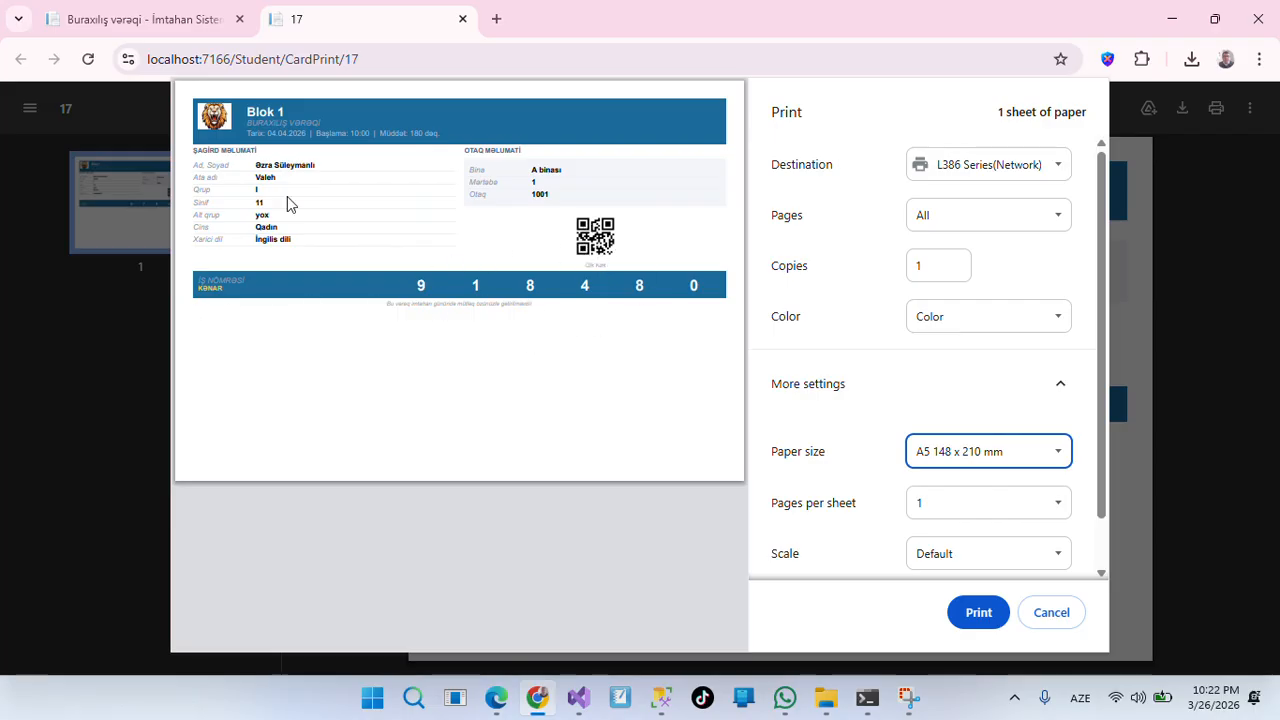
{"action": "left_click", "coordinate": [1049, 628]}
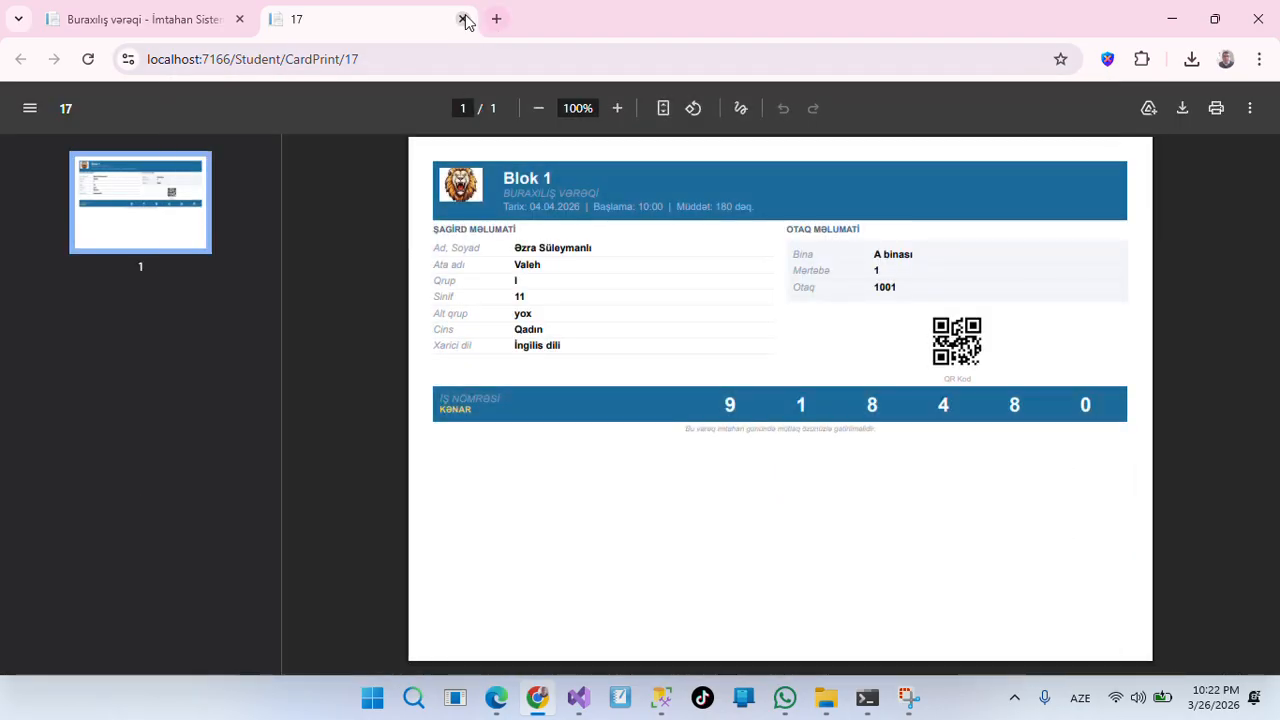
{"action": "left_click", "coordinate": [463, 20]}
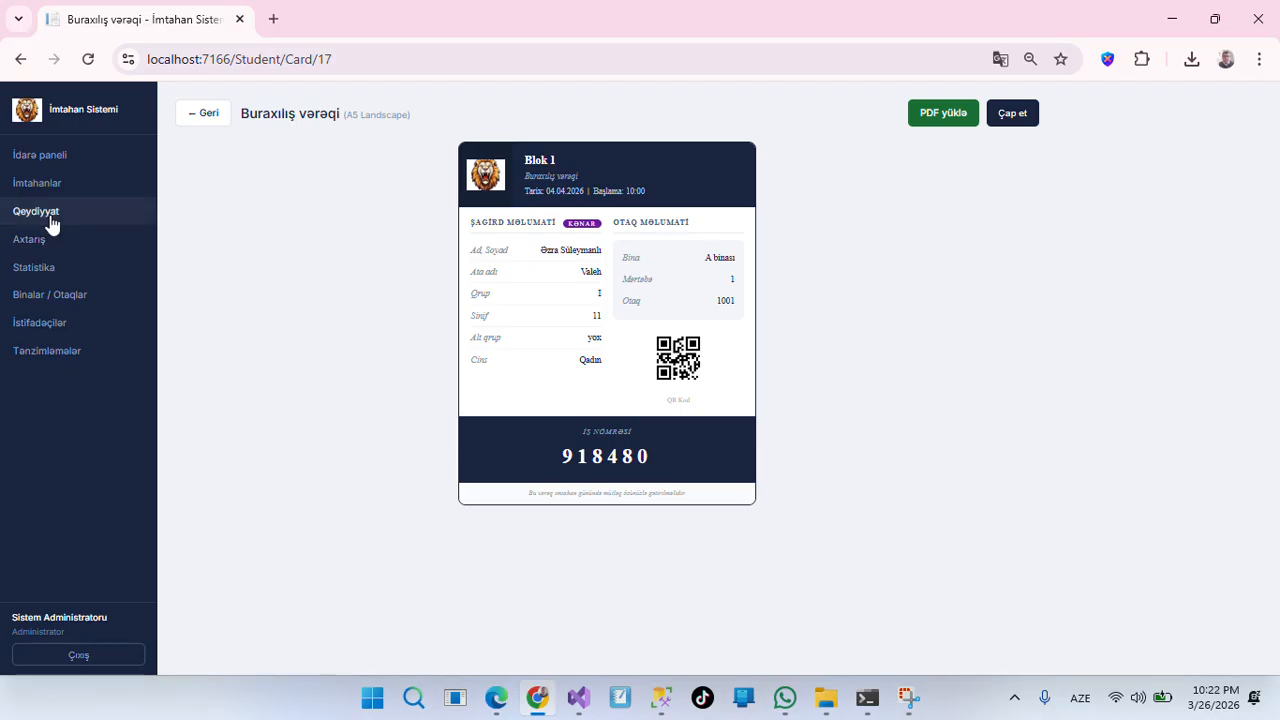
Search for the registered student by first name and open the student's admission card from the results.
{"action": "left_click", "coordinate": [36, 240]}
{"action": "left_click", "coordinate": [398, 166]}
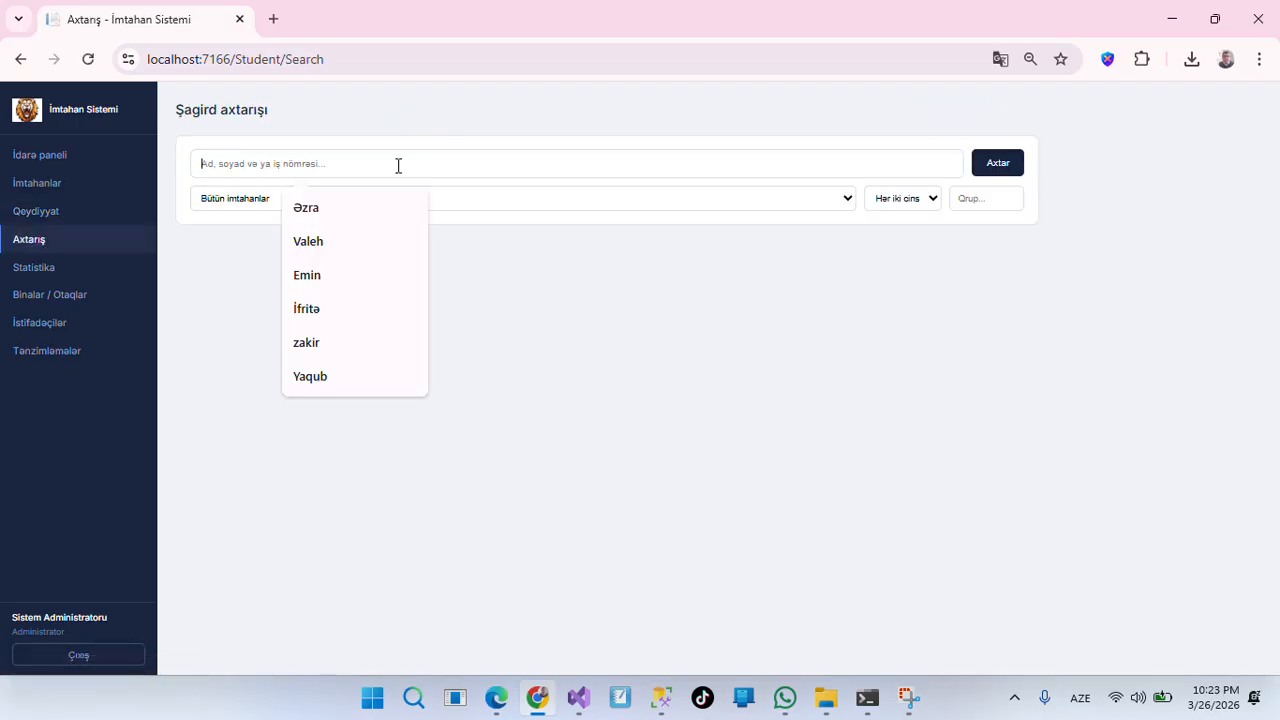
{"action": "left_click", "coordinate": [366, 206]}
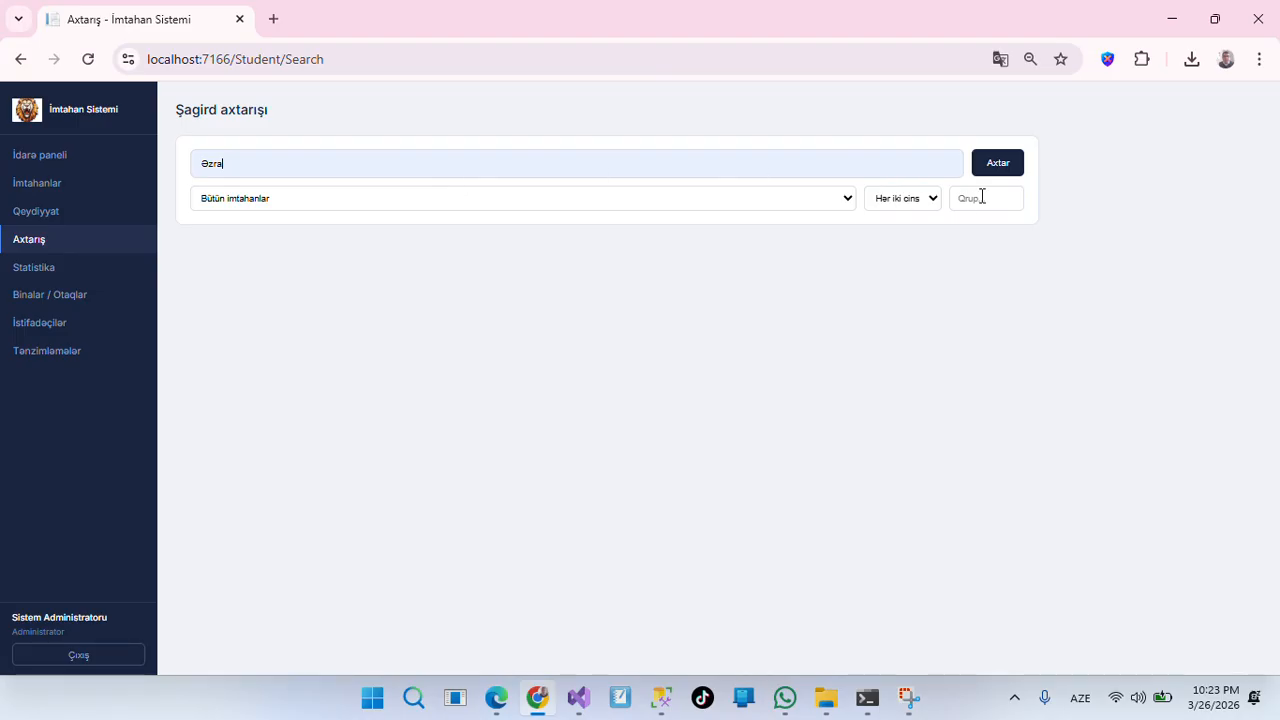
{"action": "left_click", "coordinate": [1011, 176]}
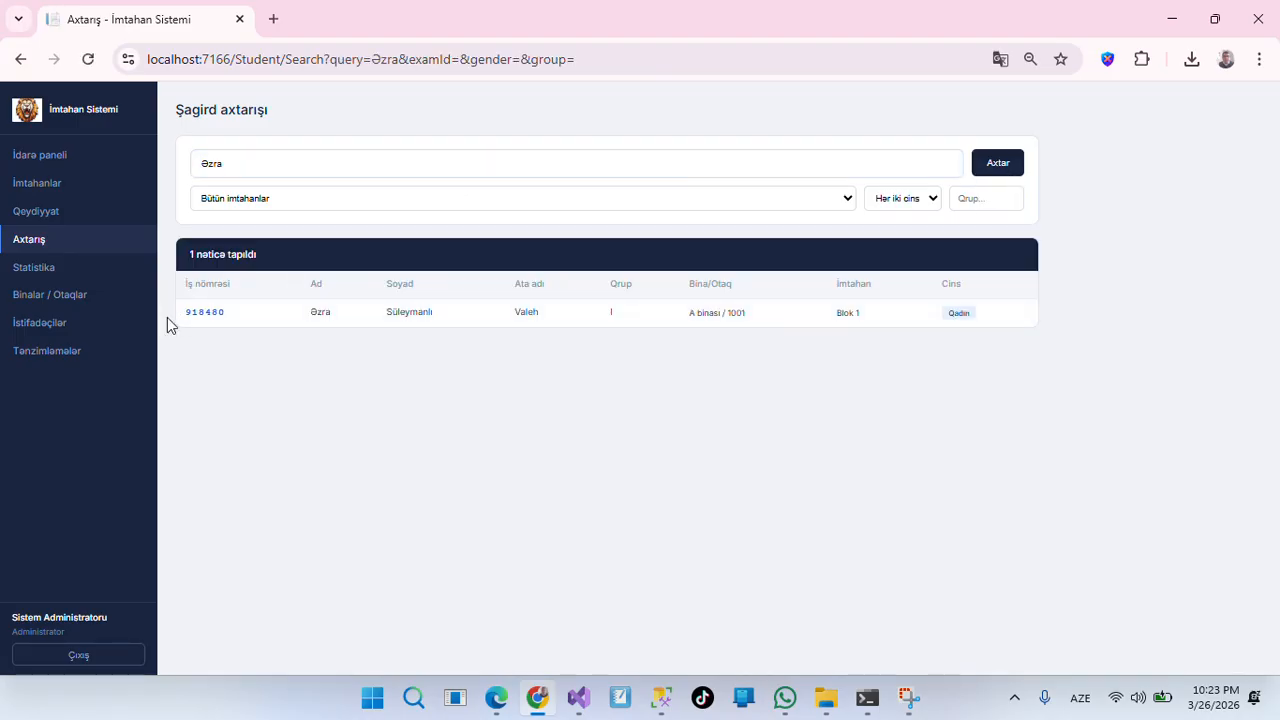
{"action": "left_click", "coordinate": [204, 313]}
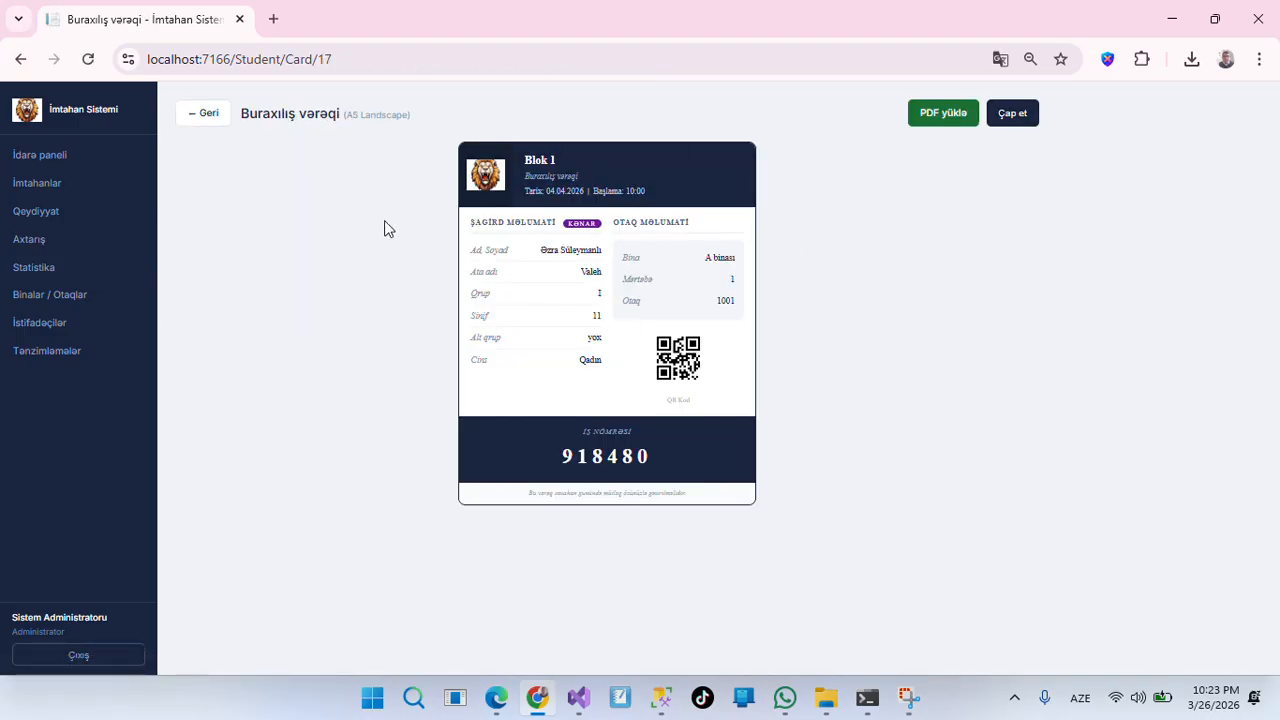
Set the capacity of room 1001 in the Blok 1 exam to 20 and save it.
{"action": "left_click", "coordinate": [28, 249]}
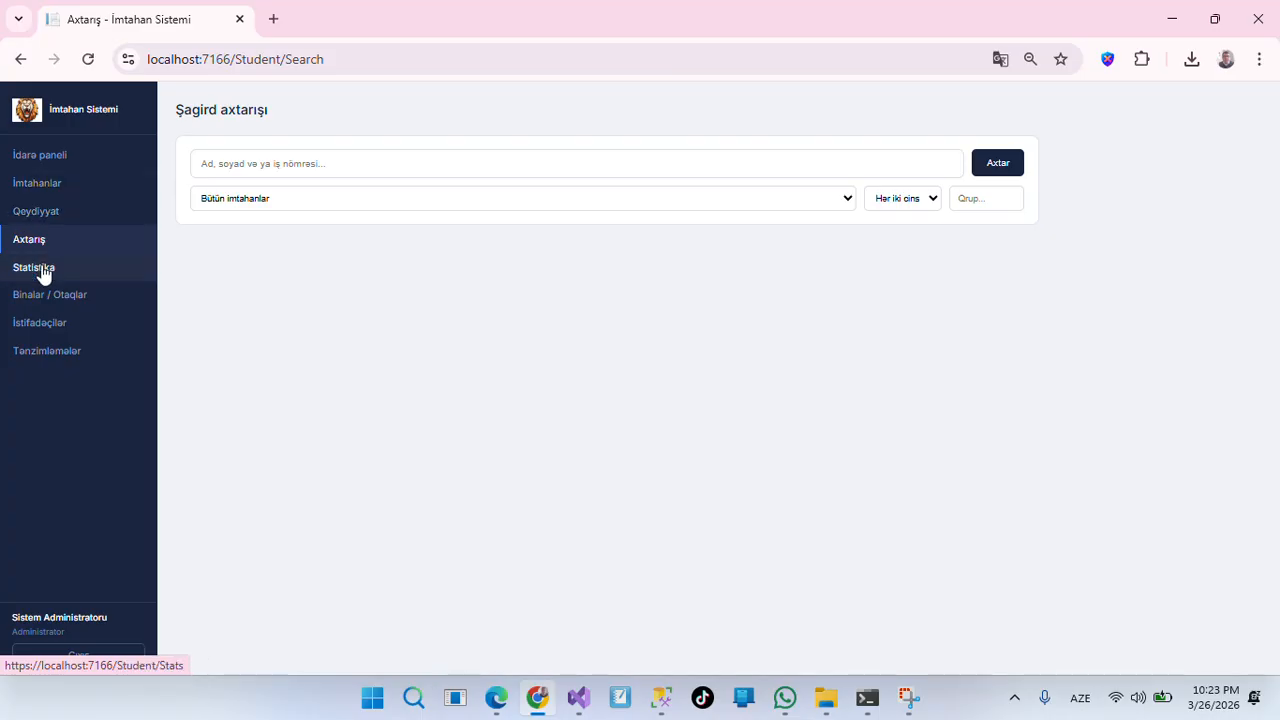
{"action": "left_click", "coordinate": [40, 183]}
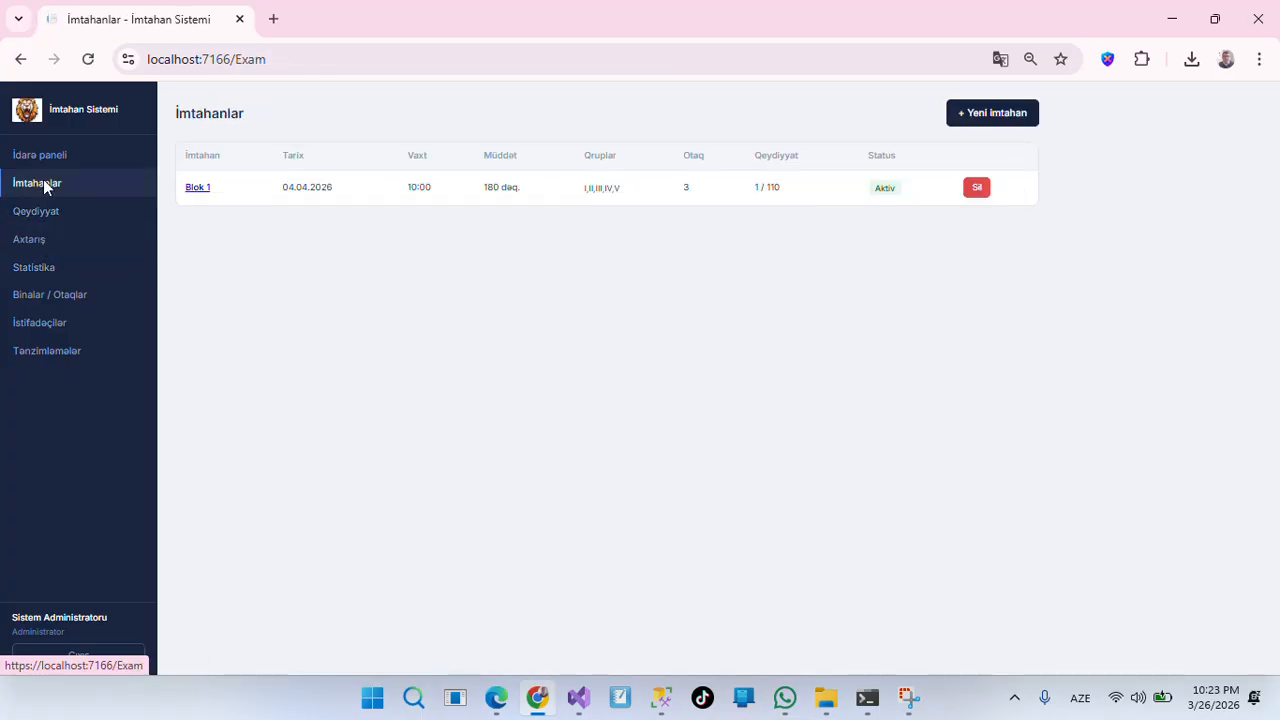
{"action": "left_click", "coordinate": [202, 192]}
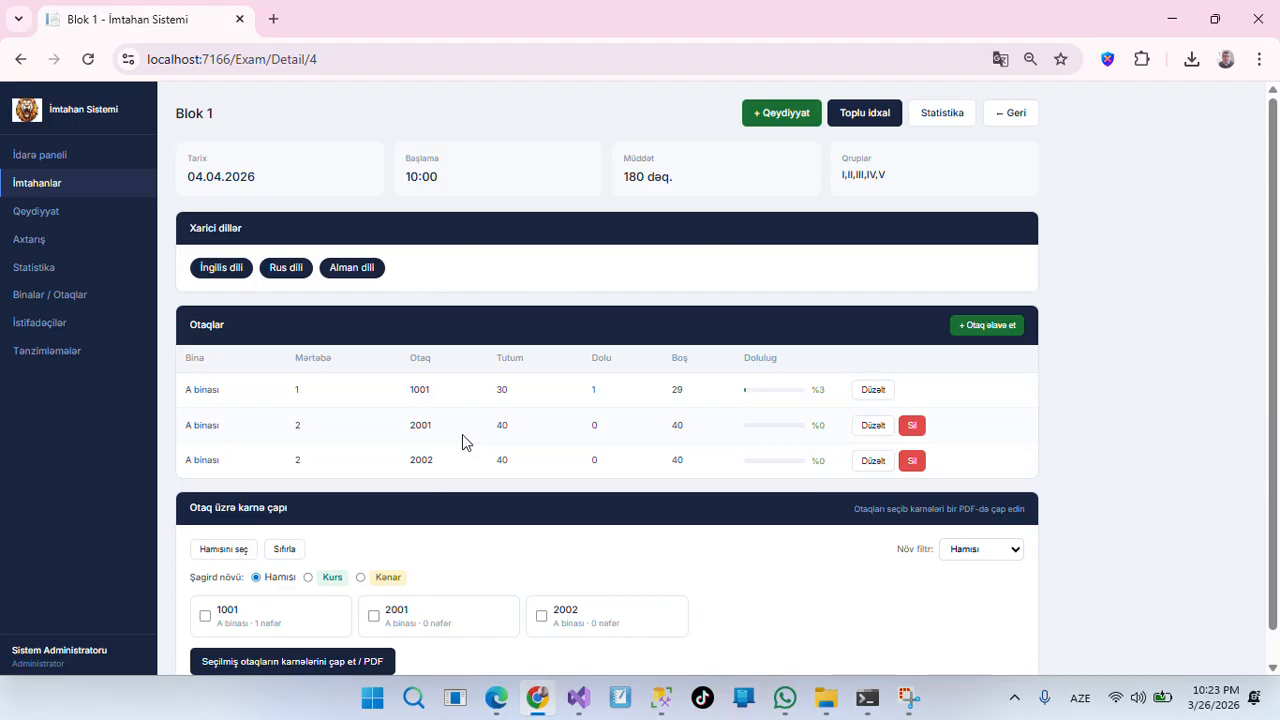
{"action": "scroll", "coordinate": [461, 403], "scroll_direction": "down", "scroll_amount": 1}
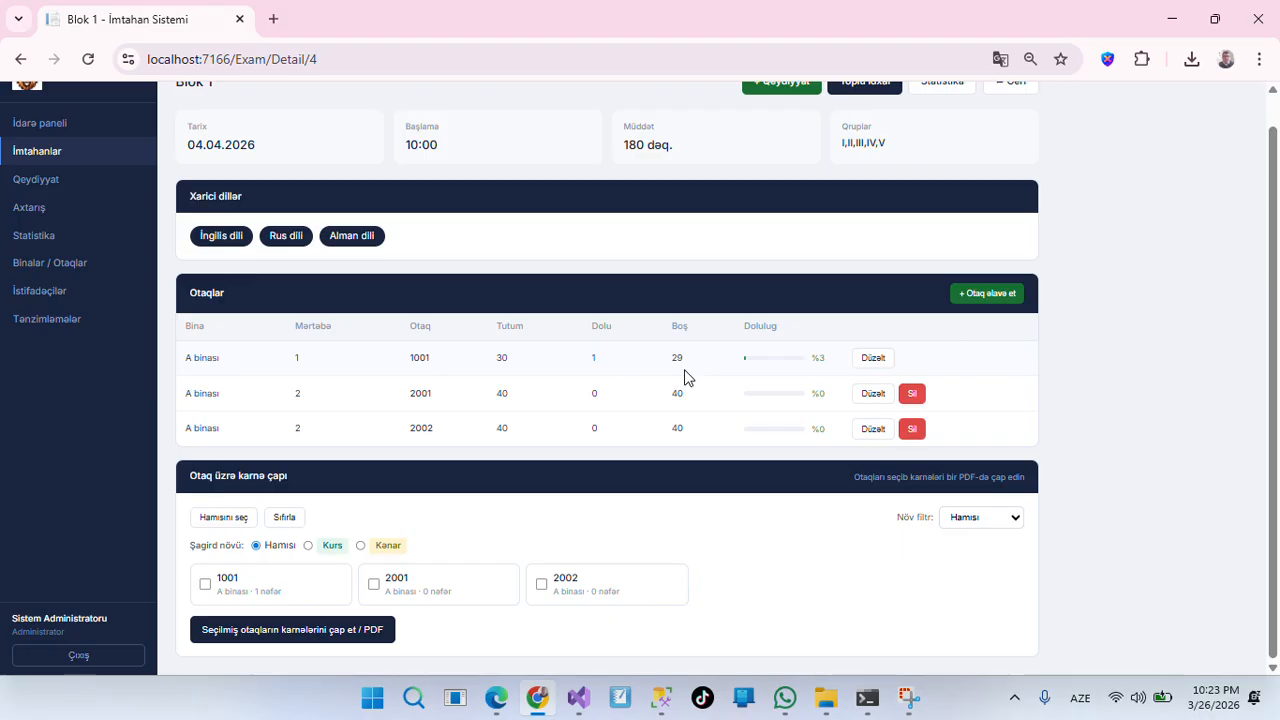
{"action": "left_click", "coordinate": [870, 357]}
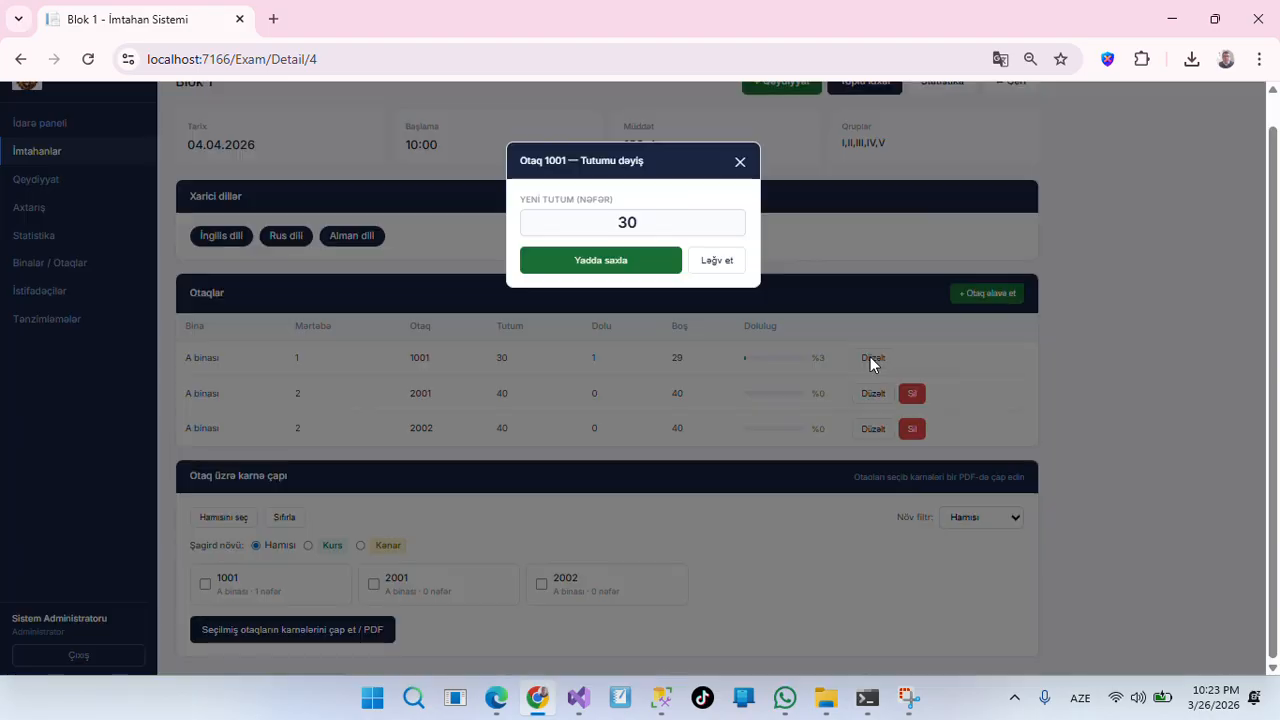
{"action": "type", "text": "20"}
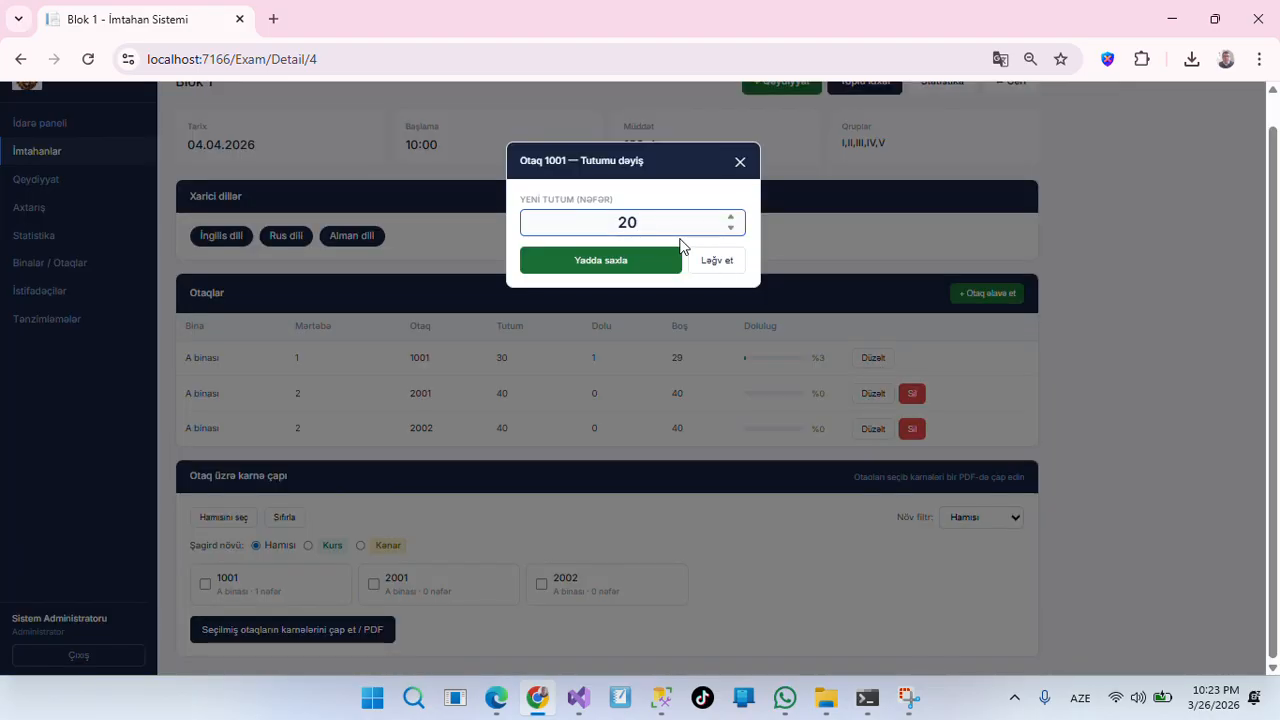
{"action": "left_click", "coordinate": [633, 265]}
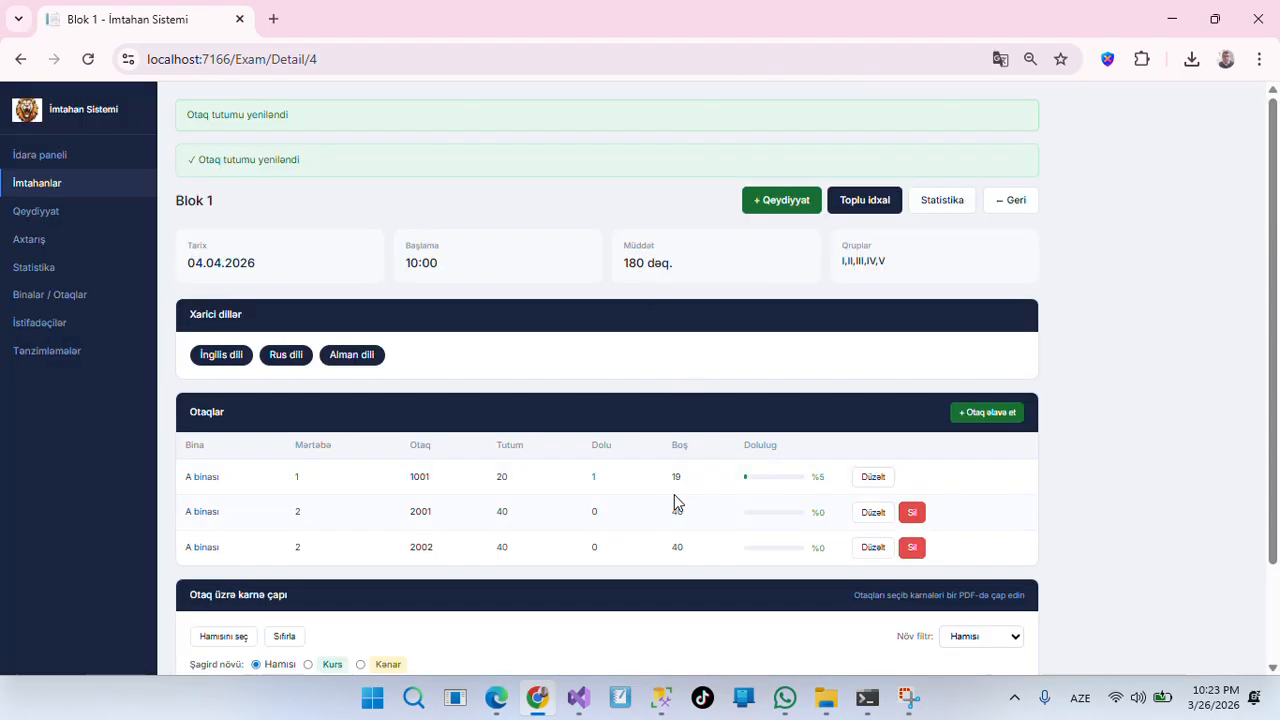
Examine the catalogue and manual entry options for adding a room to the Blok 1 exam.
{"action": "scroll", "coordinate": [697, 516], "scroll_direction": "down", "scroll_amount": 2}
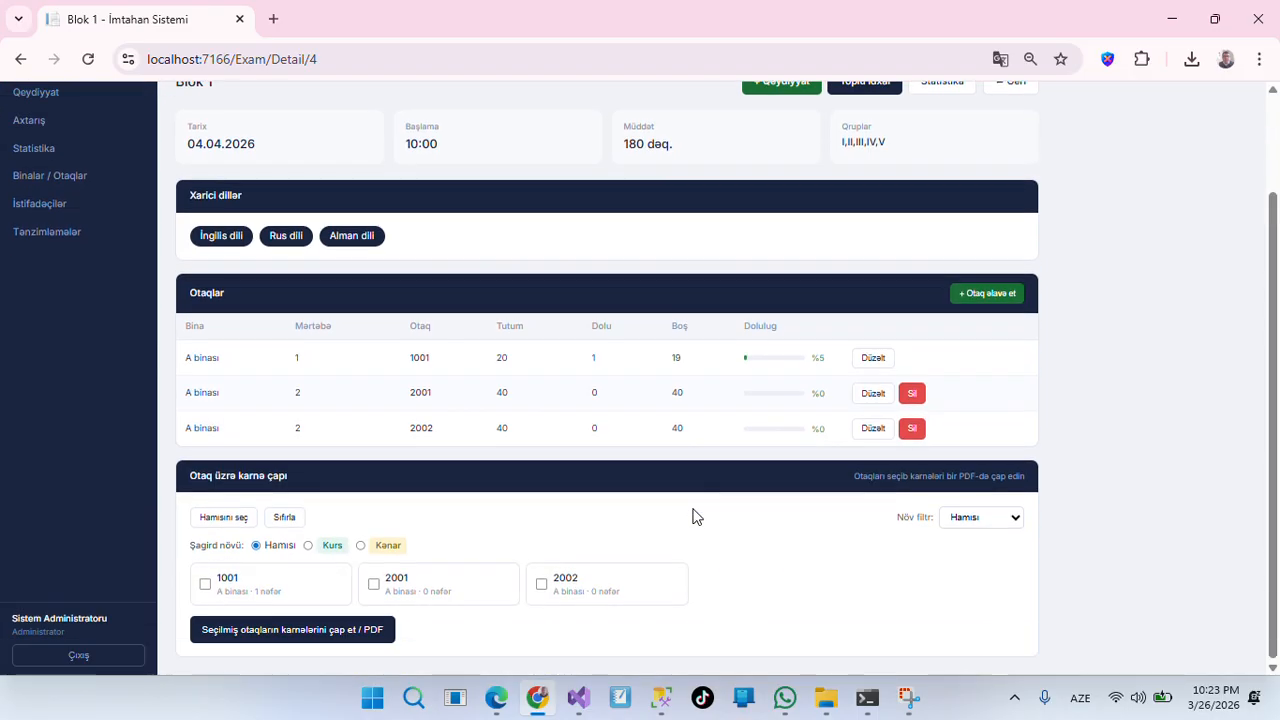
{"action": "left_click", "coordinate": [986, 300]}
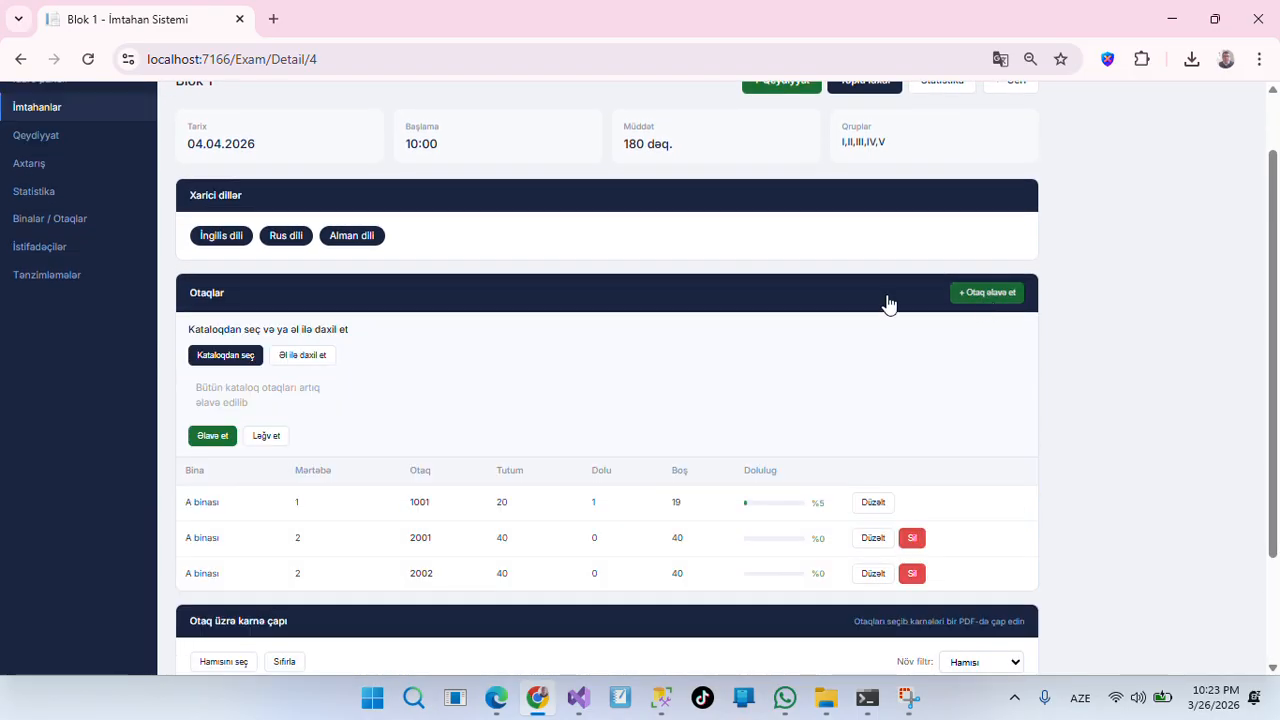
{"action": "left_click", "coordinate": [301, 357]}
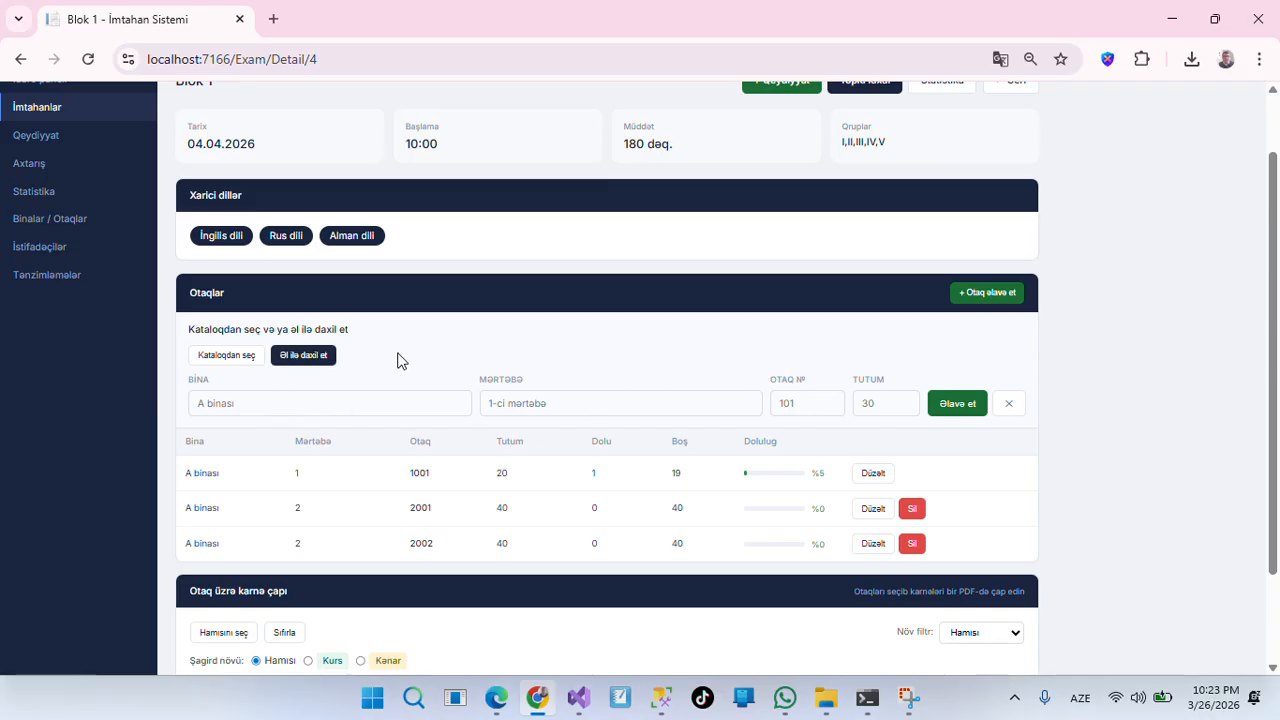
{"action": "left_click", "coordinate": [228, 358]}
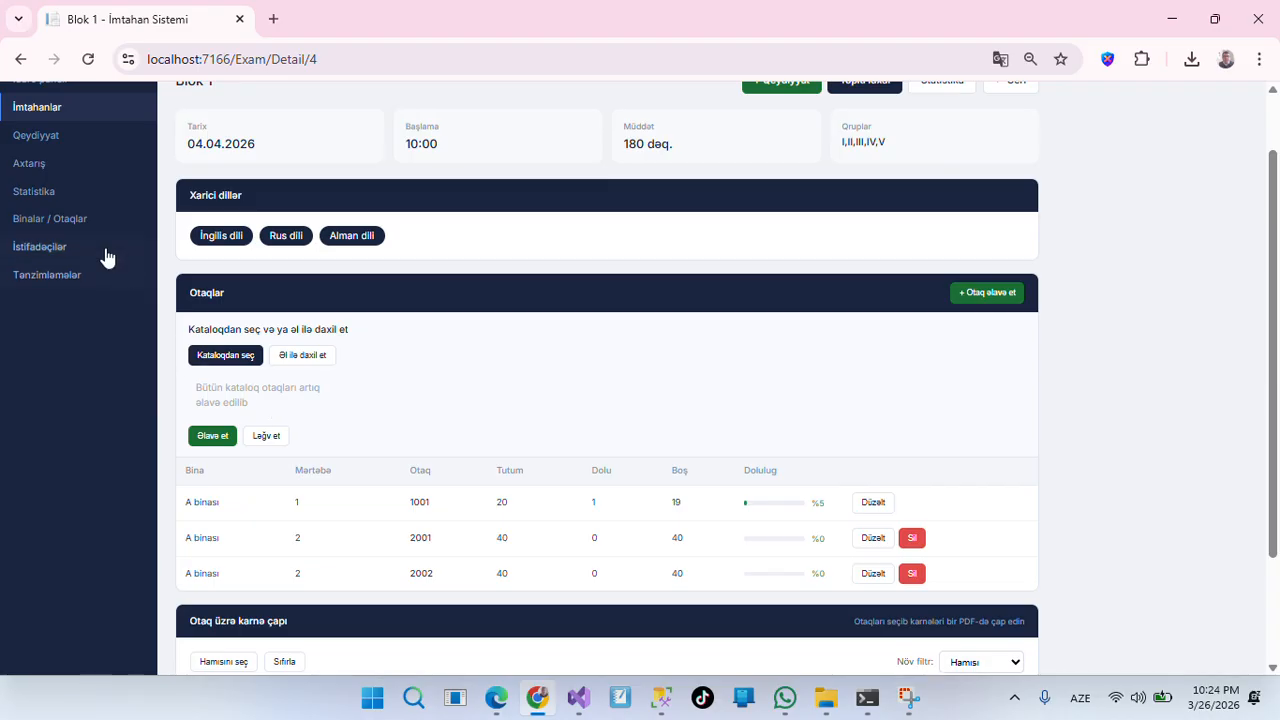
Add room 3001 on floor 3 with a capacity of 40 to A binası in the building catalogue.
{"action": "left_click", "coordinate": [52, 224]}
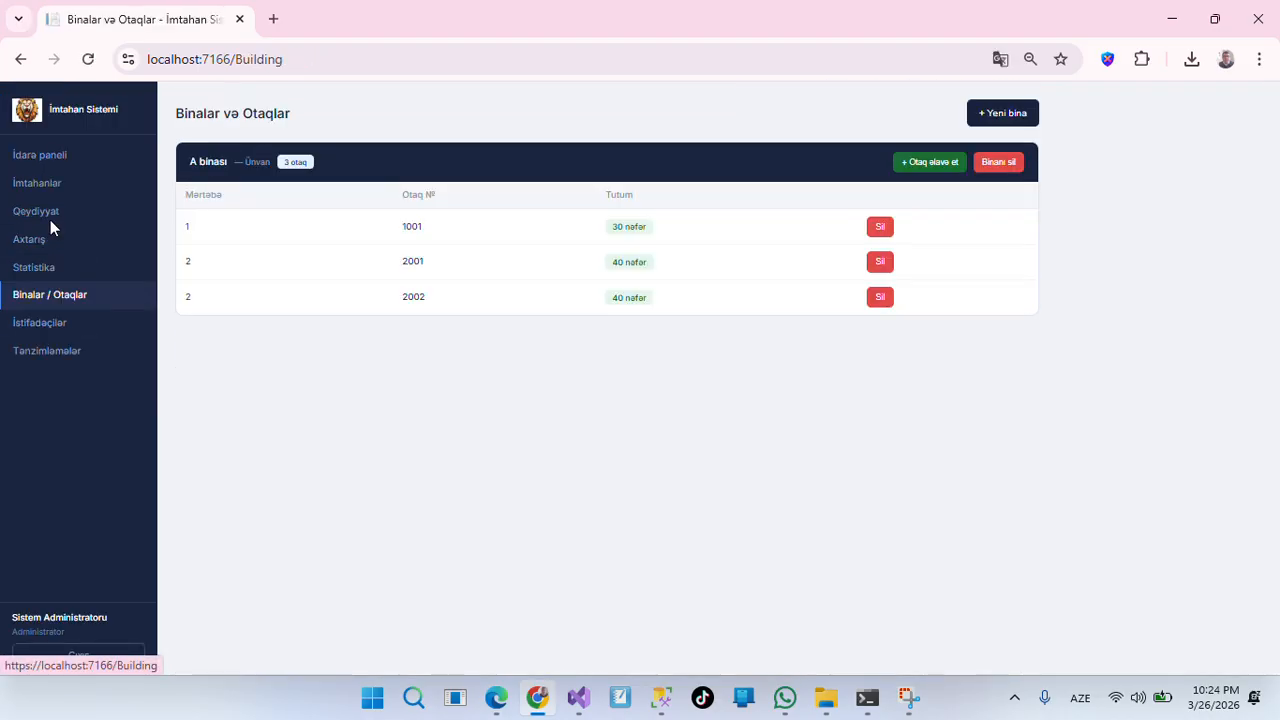
{"action": "left_click", "coordinate": [929, 162]}
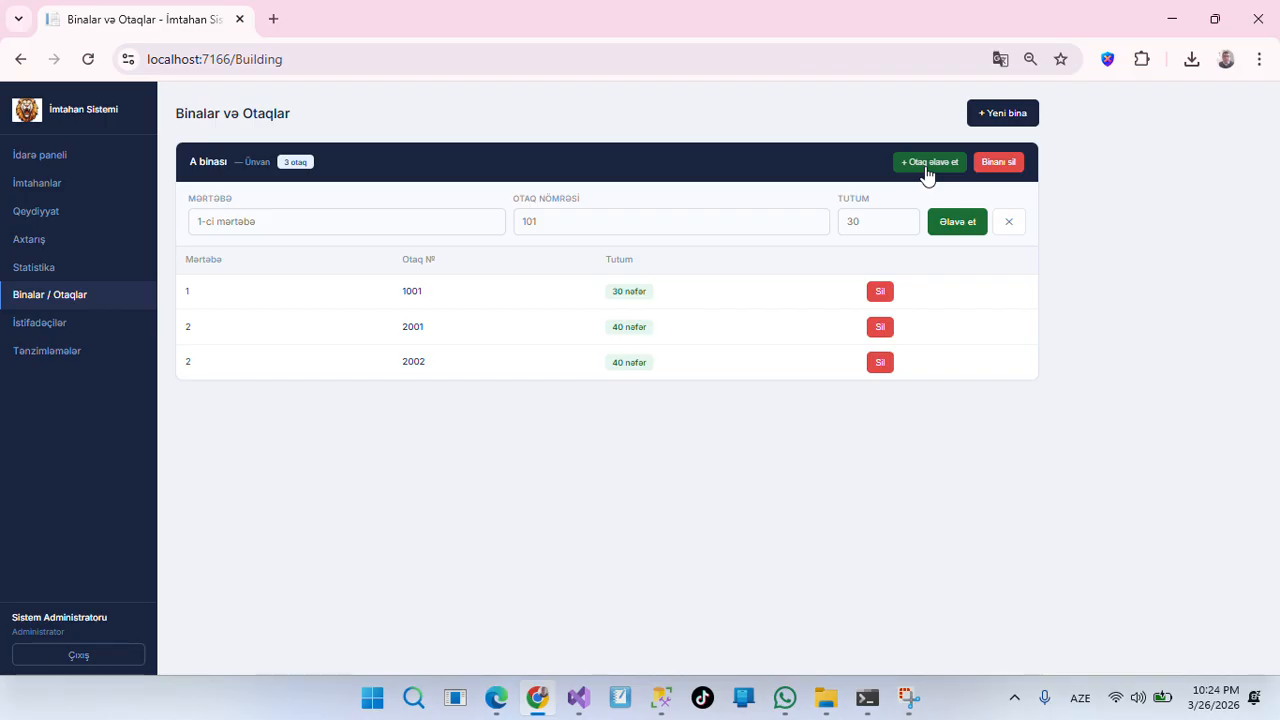
{"action": "left_click", "coordinate": [362, 219]}
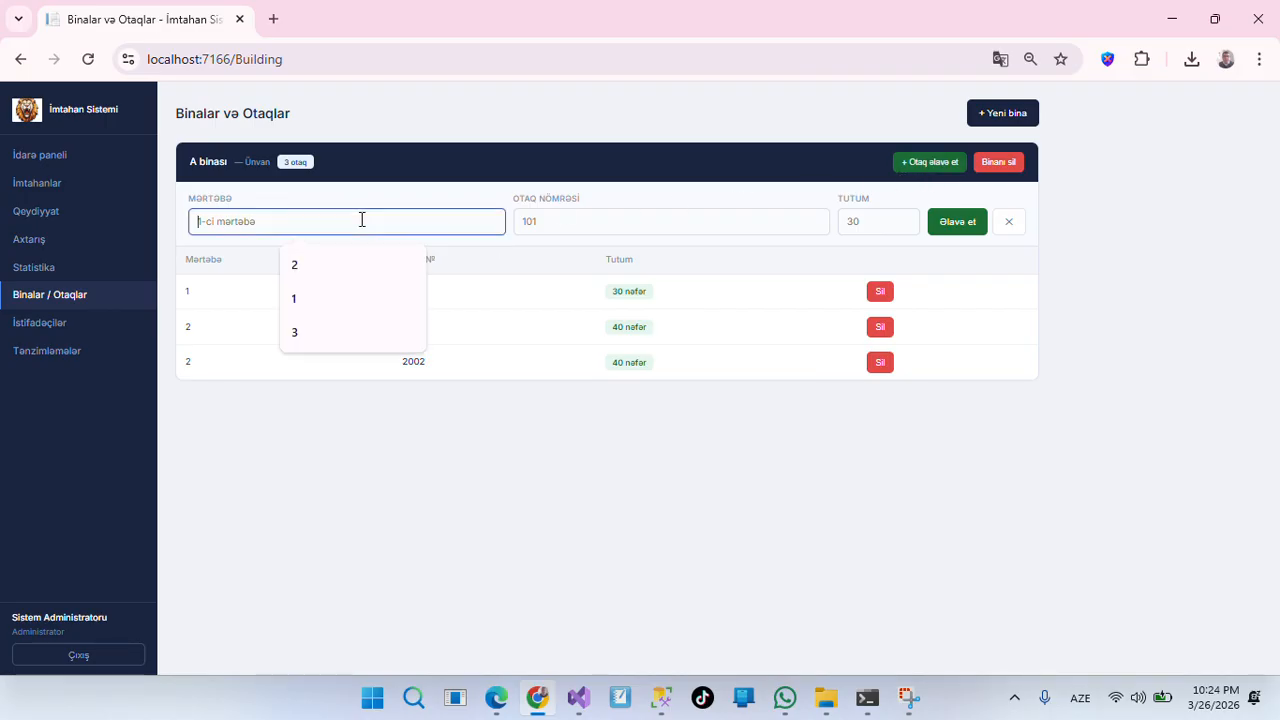
{"action": "type", "text": "3"}
{"action": "left_click", "coordinate": [576, 230]}
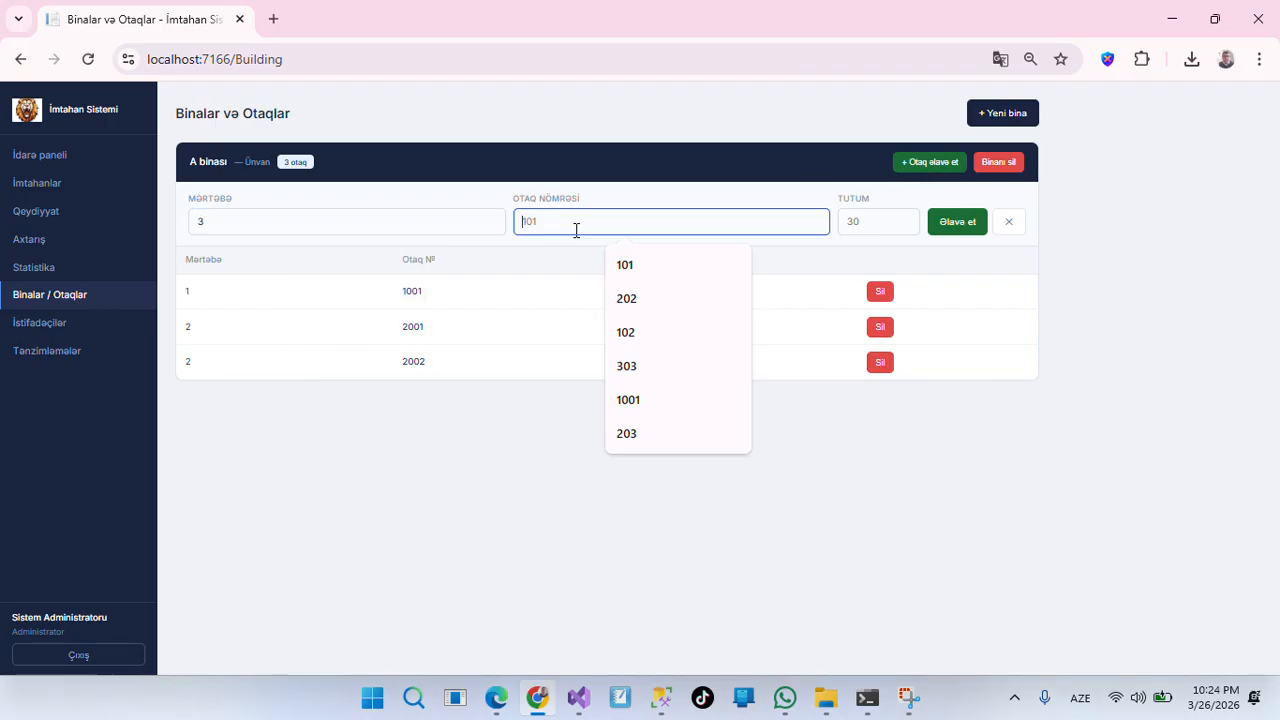
{"action": "type", "text": "3001"}
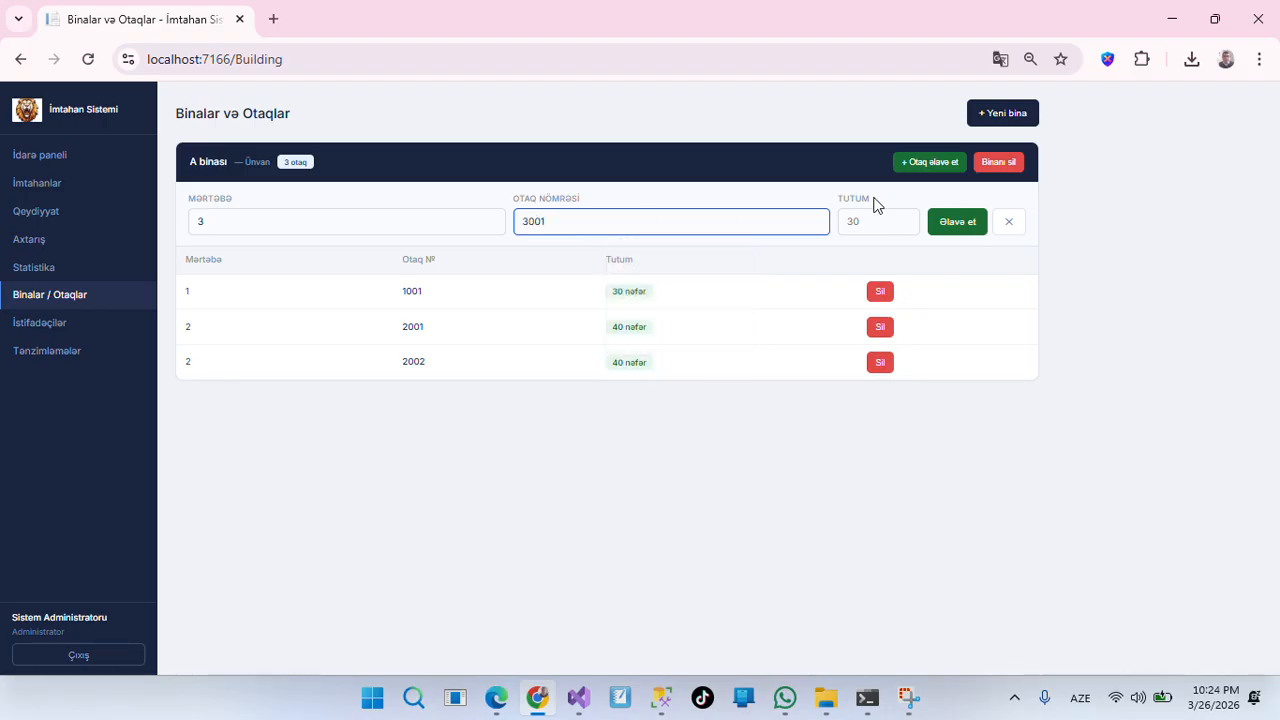
{"action": "left_click", "coordinate": [884, 217]}
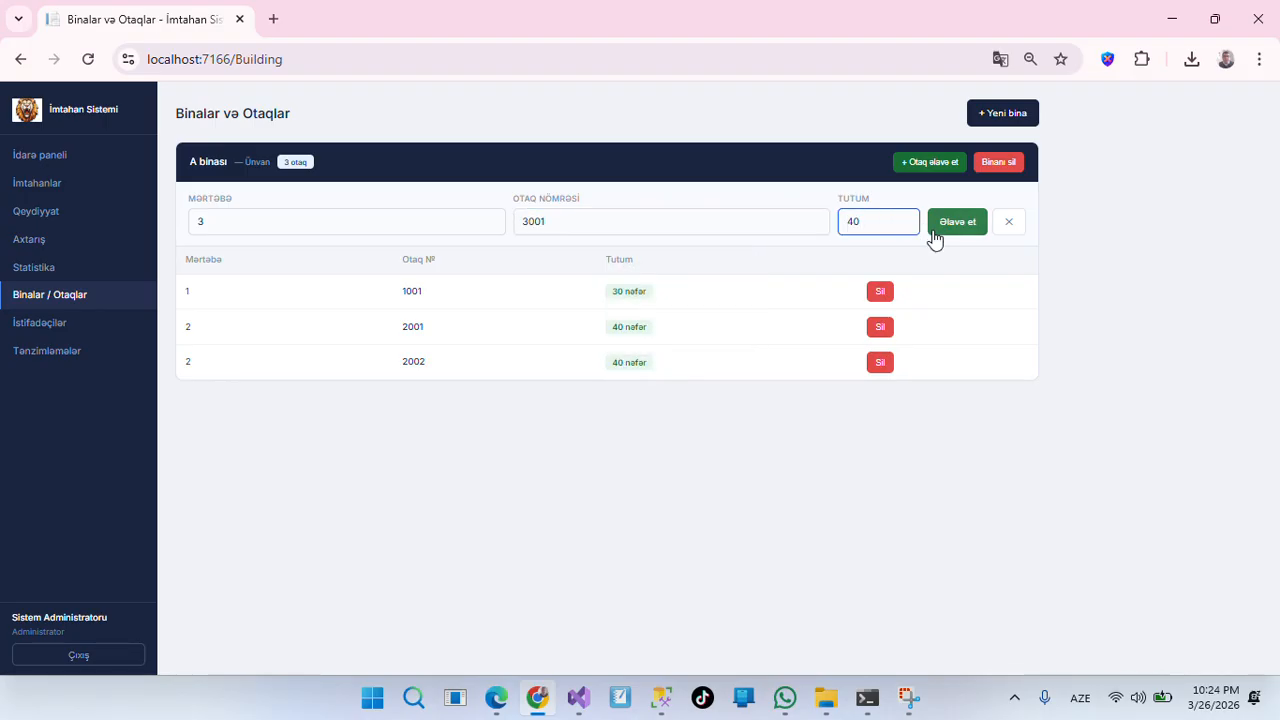
{"action": "left_click", "coordinate": [935, 228]}
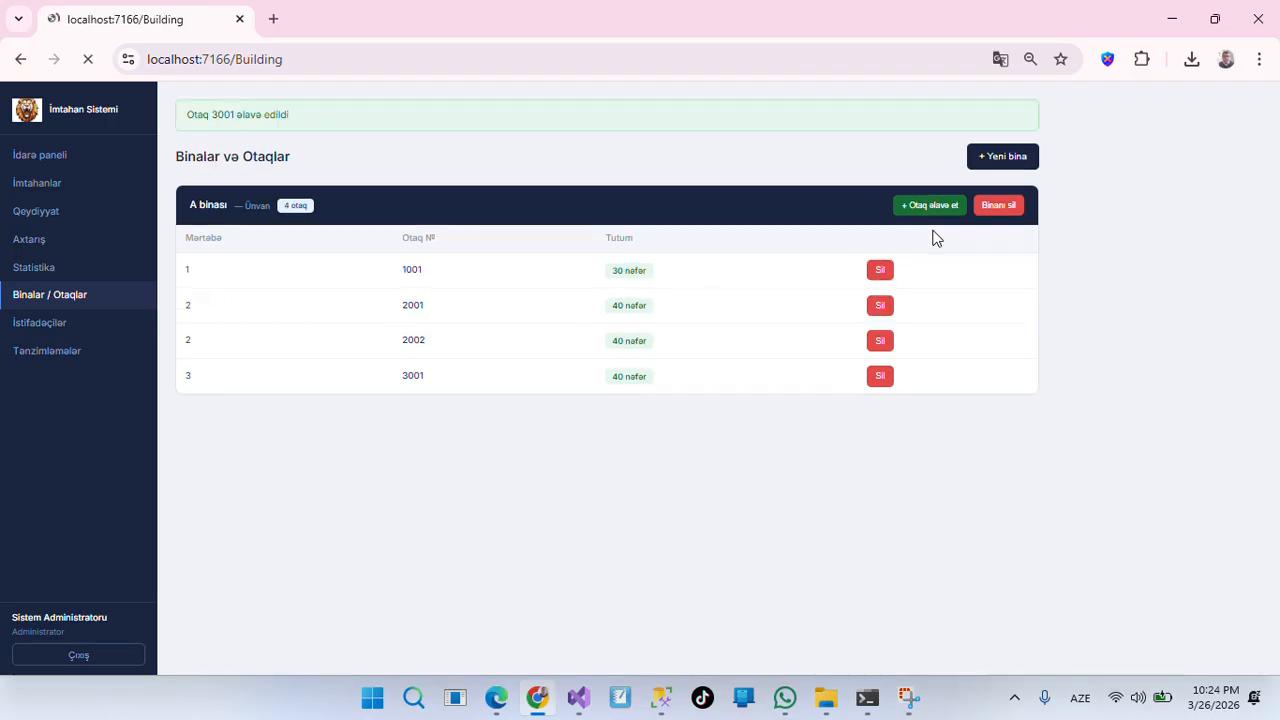
Check which rooms the student registration form offers for the Blok 1 exam.
{"action": "left_click", "coordinate": [46, 214]}
{"action": "left_click", "coordinate": [301, 217]}
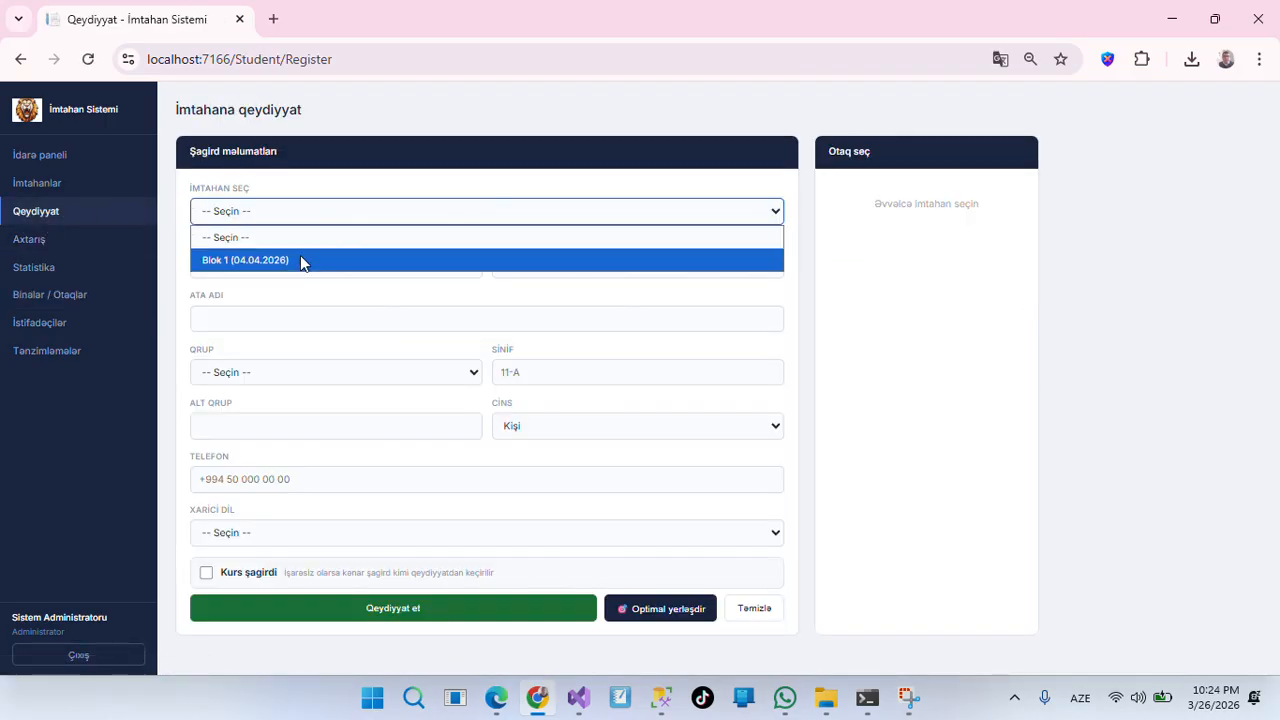
{"action": "left_click", "coordinate": [300, 263]}
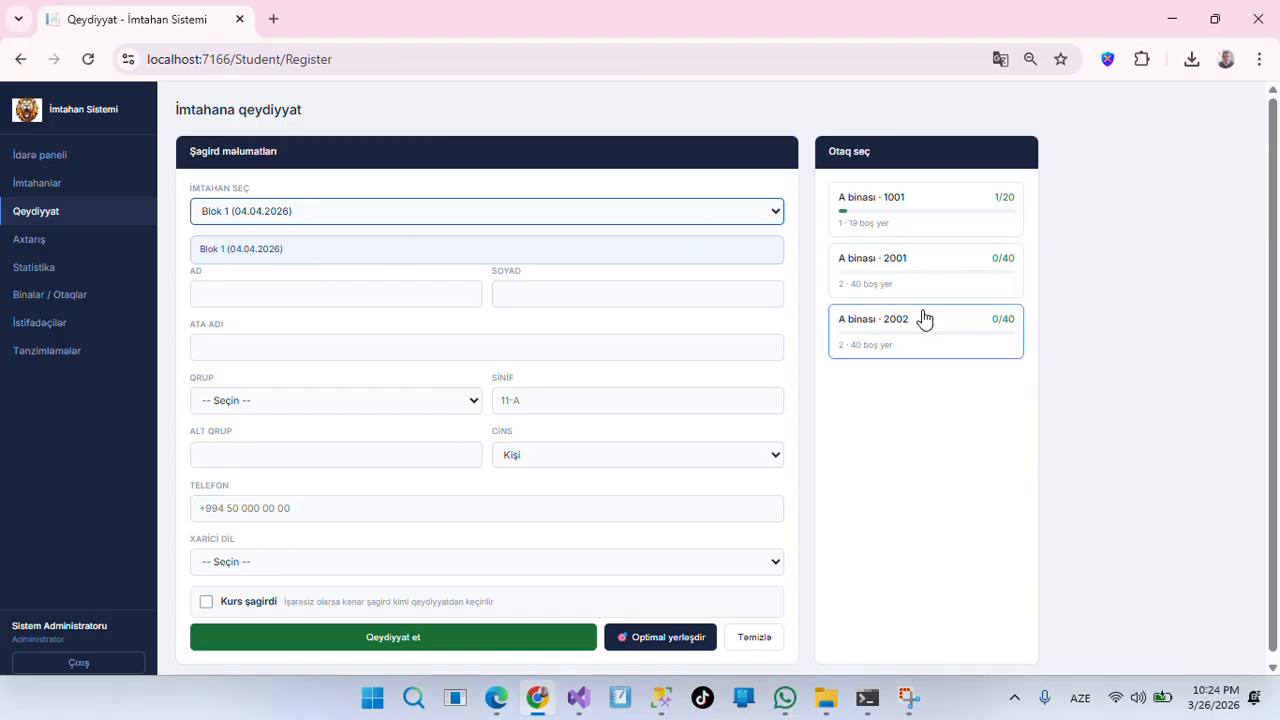
Add room 3001 of A binası from the catalogue to the Blok 1 exam's rooms.
{"action": "left_click", "coordinate": [35, 186]}
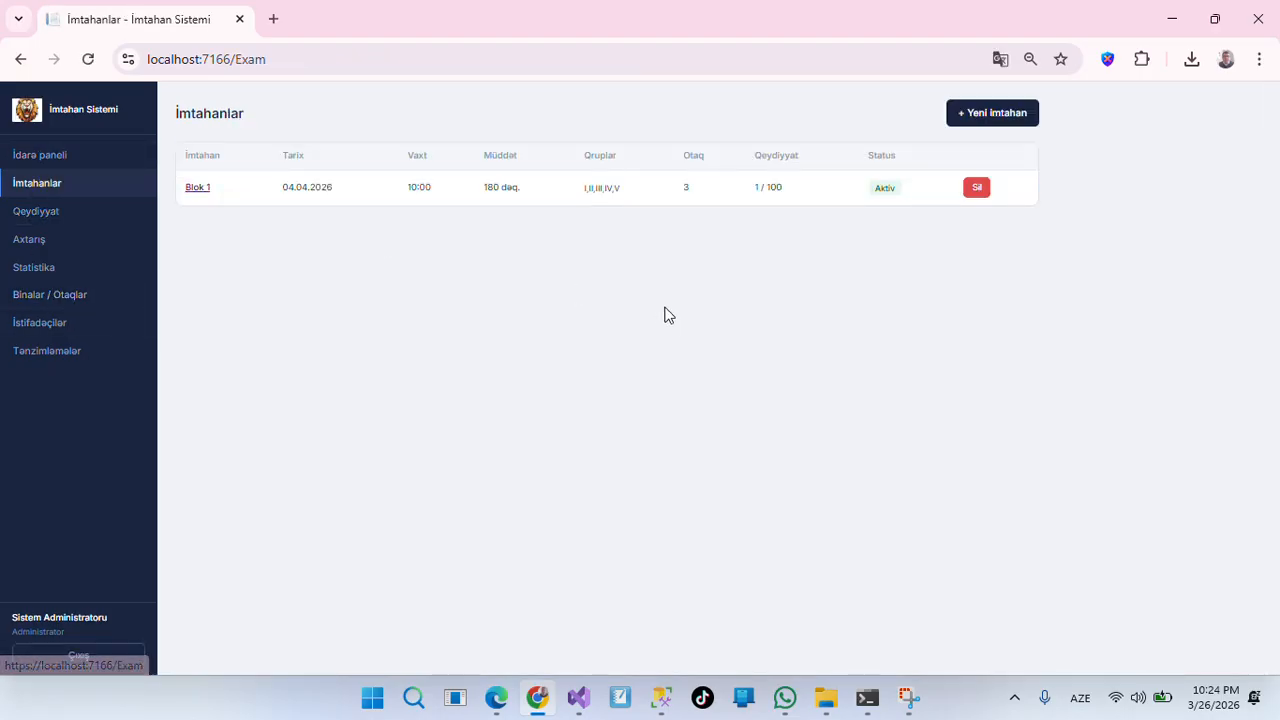
{"action": "left_click", "coordinate": [199, 190]}
{"action": "scroll", "coordinate": [474, 506], "scroll_direction": "down", "scroll_amount": 1}
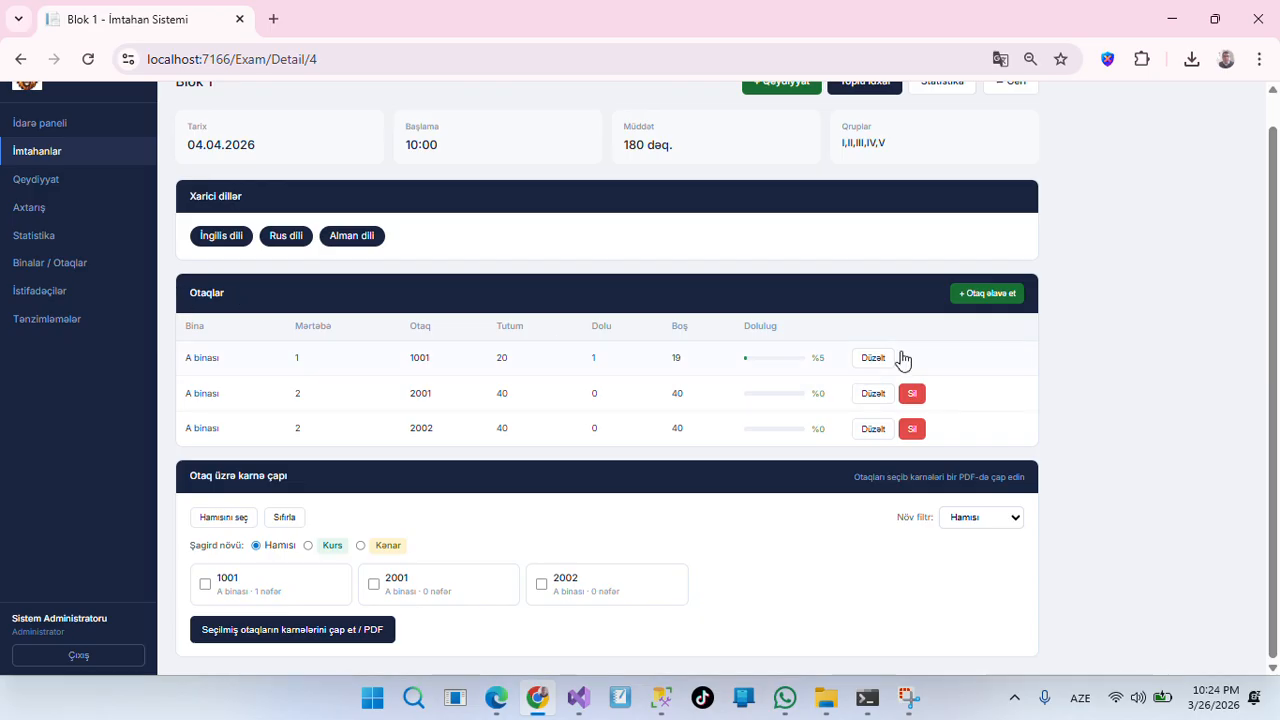
{"action": "left_click", "coordinate": [985, 295]}
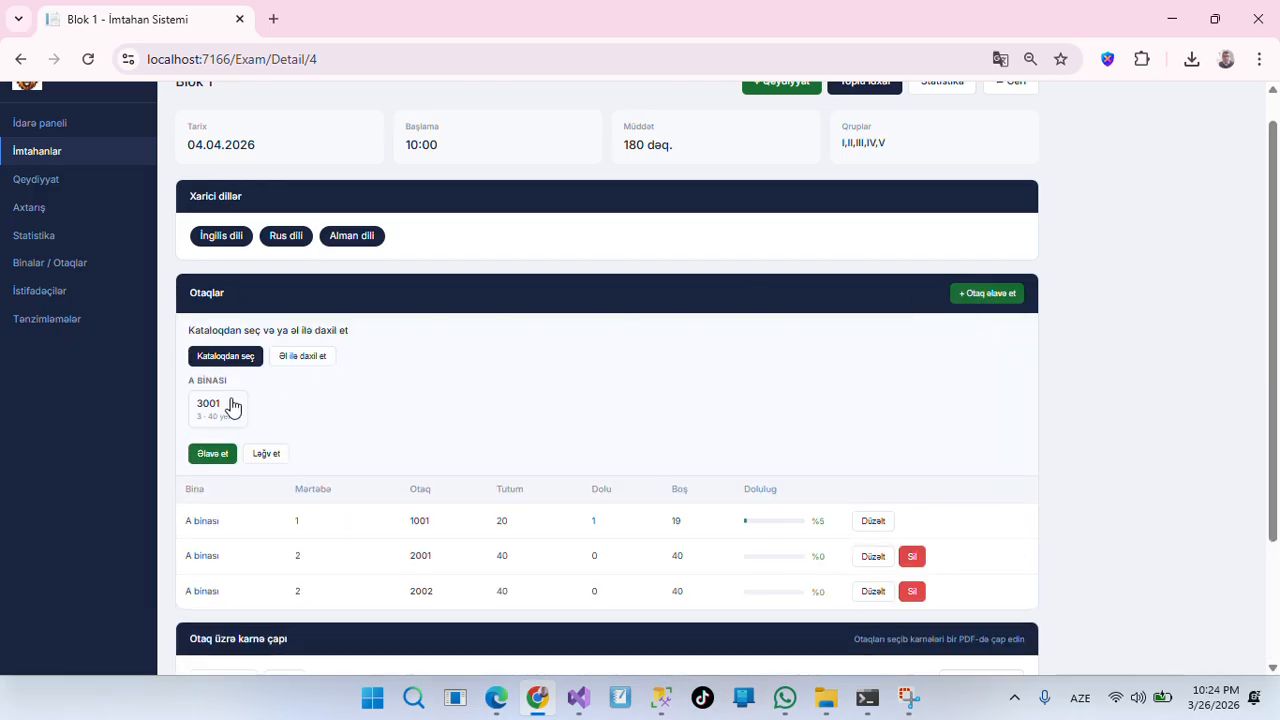
{"action": "left_click", "coordinate": [217, 406]}
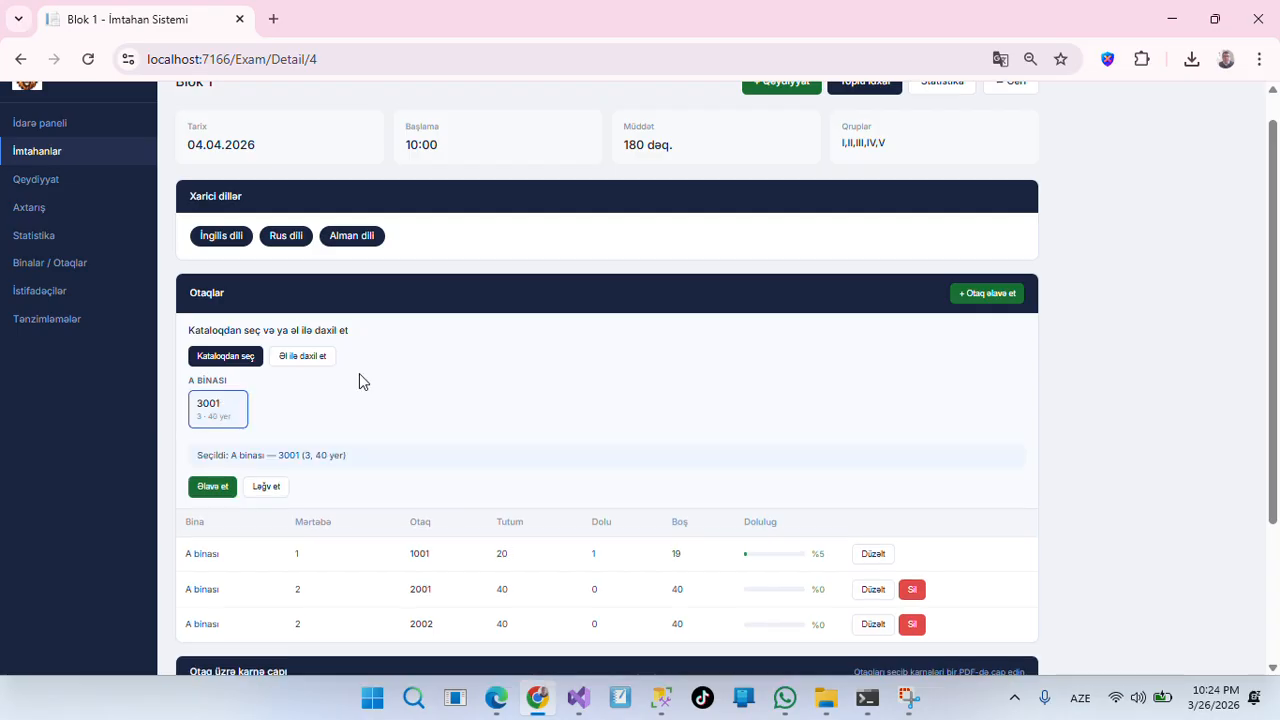
{"action": "left_click", "coordinate": [213, 487]}
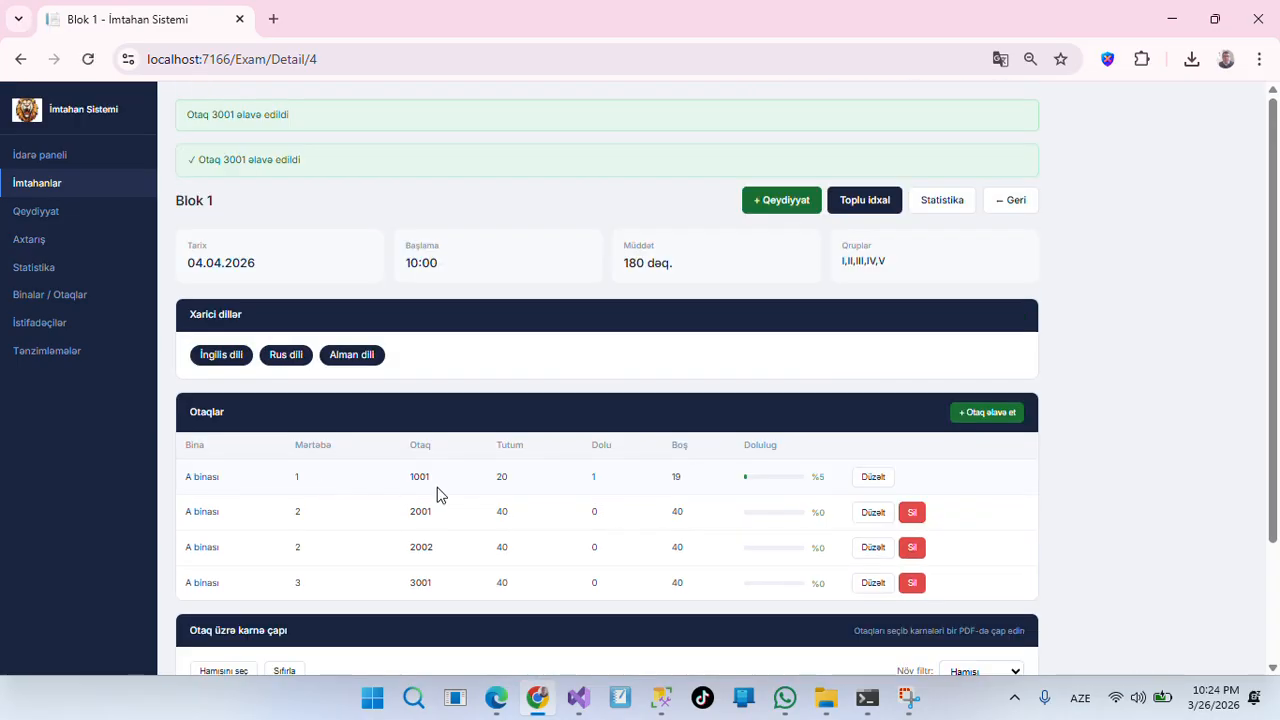
{"action": "scroll", "coordinate": [437, 494], "scroll_direction": "down", "scroll_amount": 2}
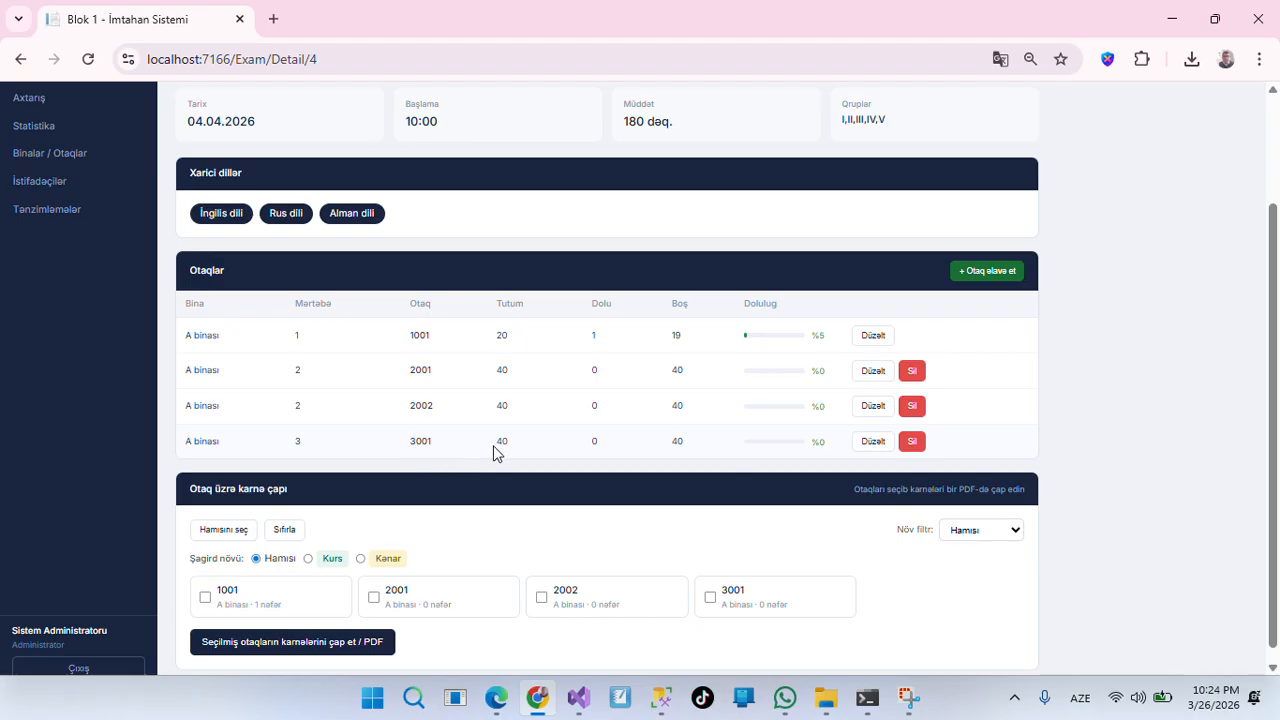
{"action": "scroll", "coordinate": [834, 436], "scroll_direction": "up", "scroll_amount": 2}
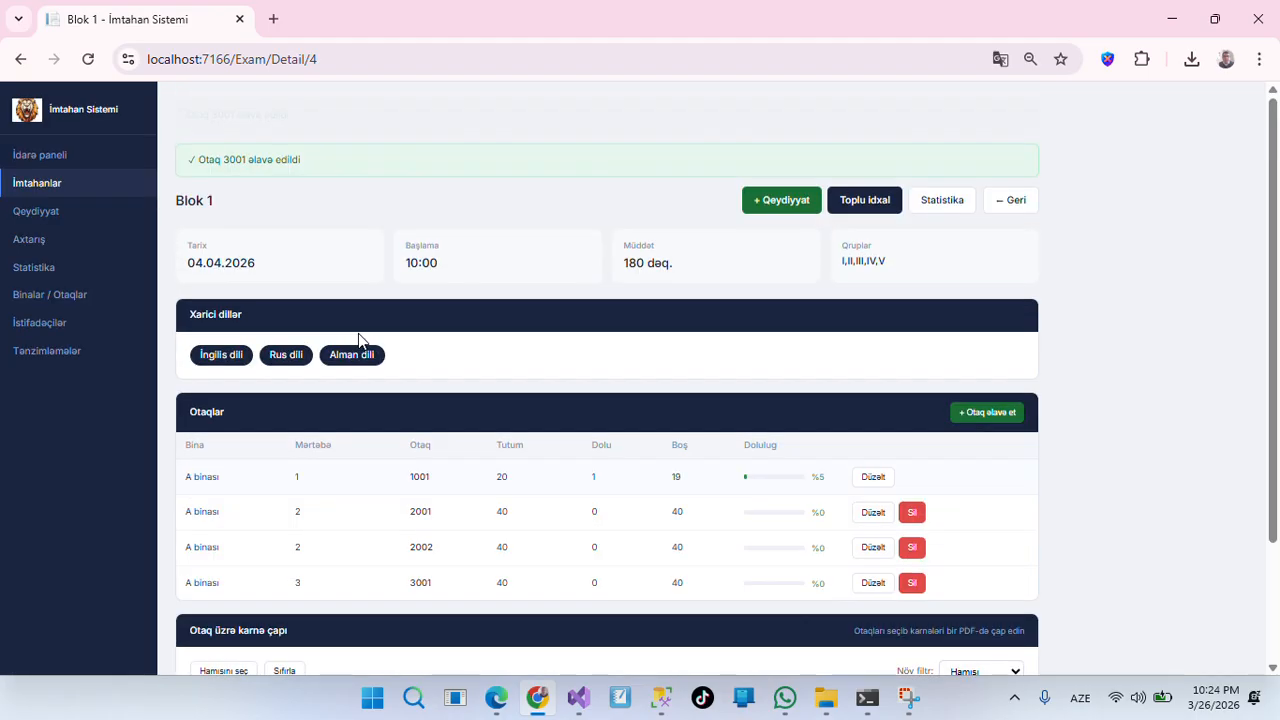
Check whether room 3001 is offered for the Blok 1 exam in the student registration form.
{"action": "left_click", "coordinate": [20, 213]}
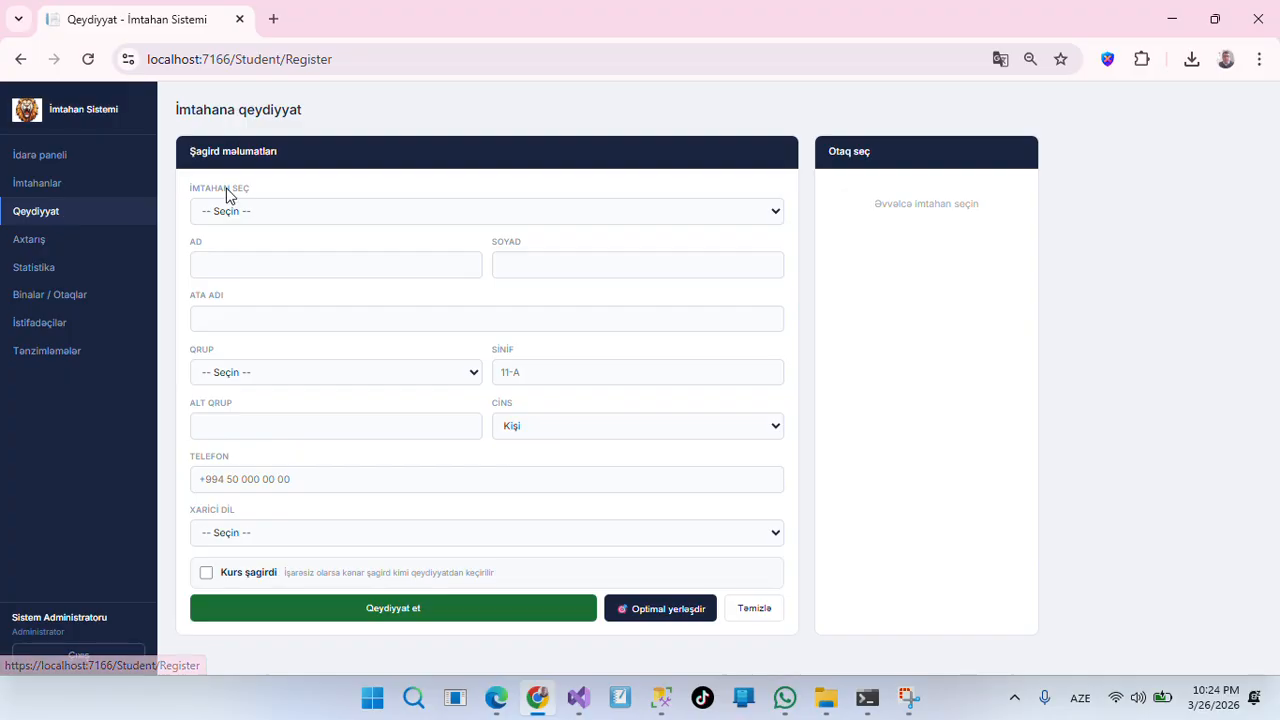
{"action": "left_click", "coordinate": [347, 213]}
{"action": "left_click", "coordinate": [328, 257]}
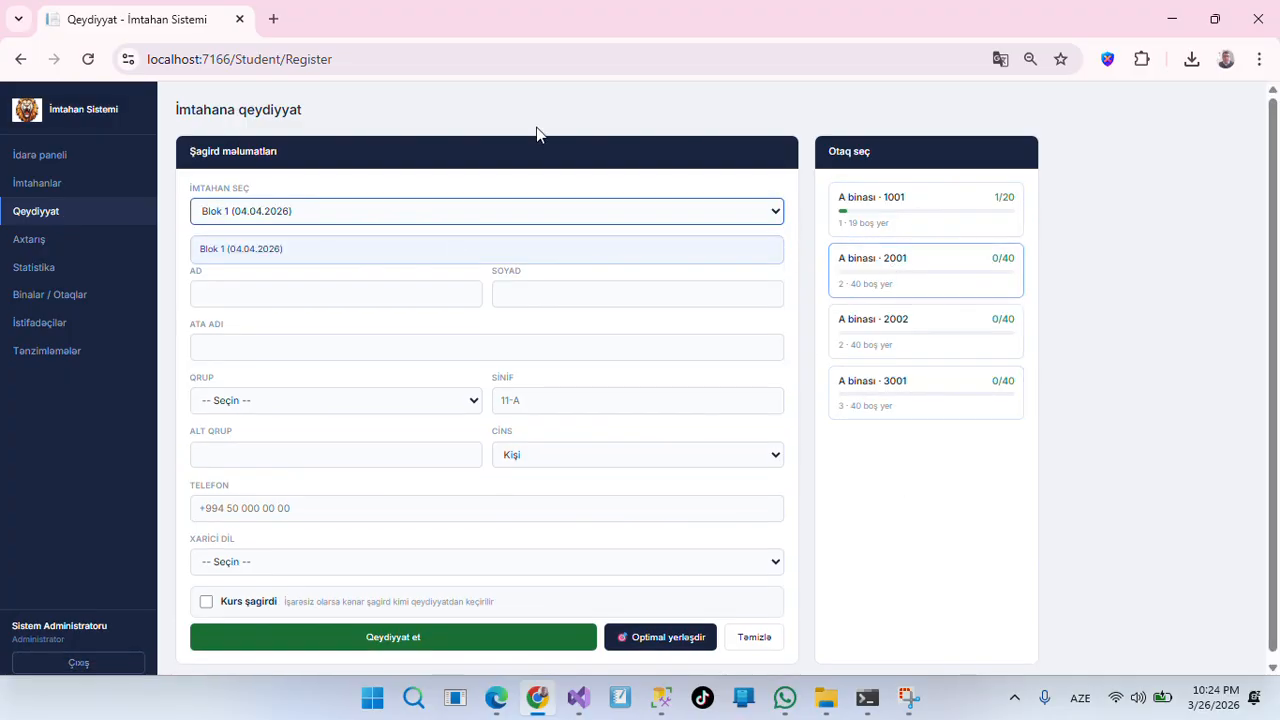
Open the bulk import for the Blok 1 exam, then download and open its Excel student template.
{"action": "left_click", "coordinate": [18, 189]}
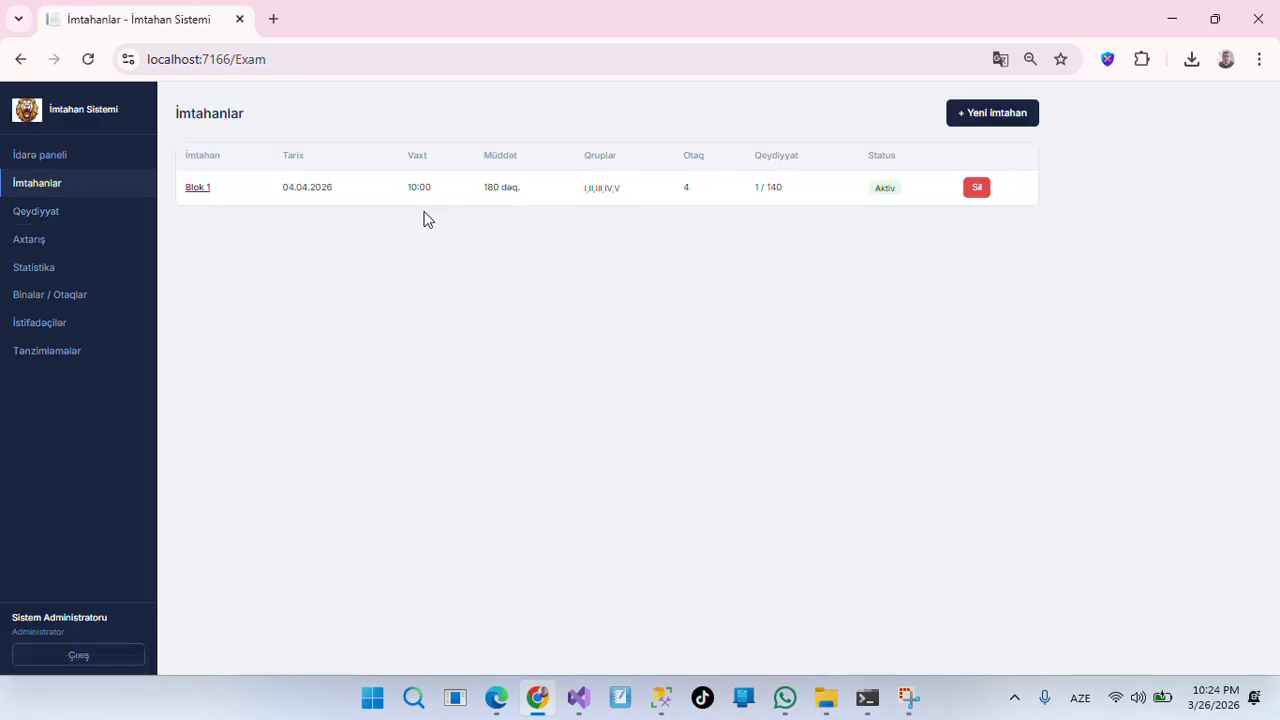
{"action": "left_click", "coordinate": [190, 194]}
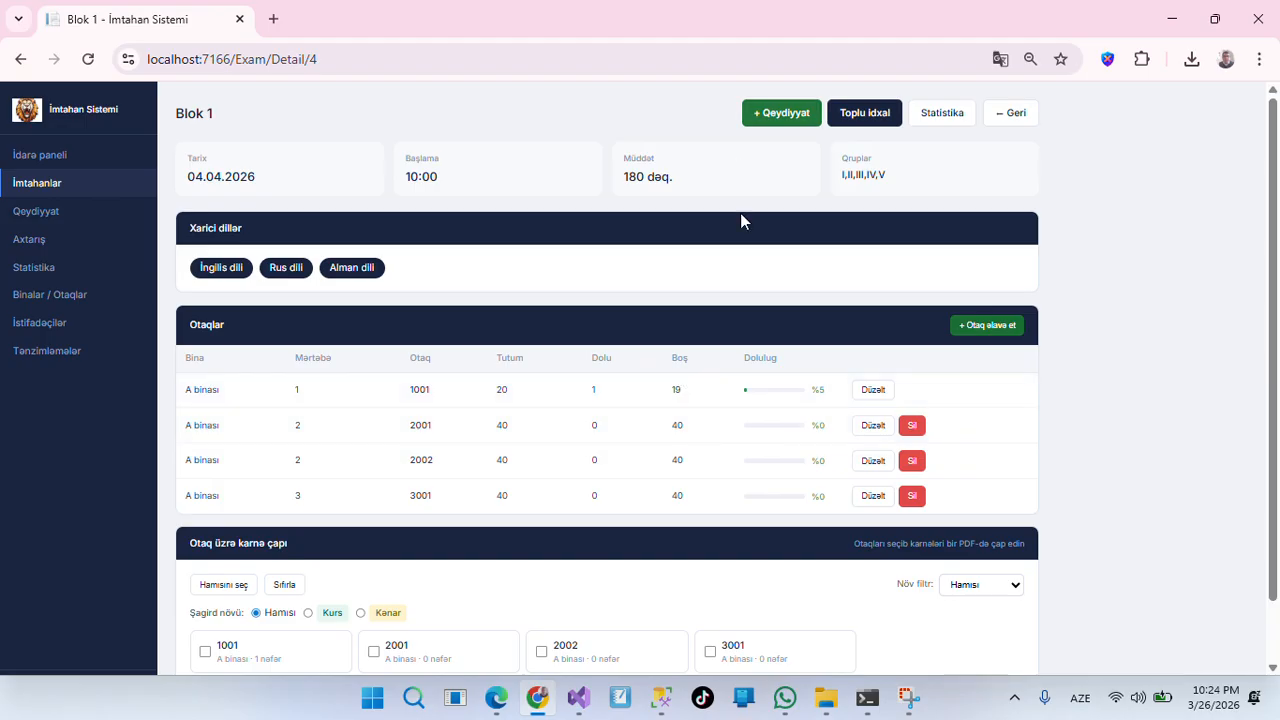
{"action": "scroll", "coordinate": [685, 377], "scroll_direction": "down", "scroll_amount": 1}
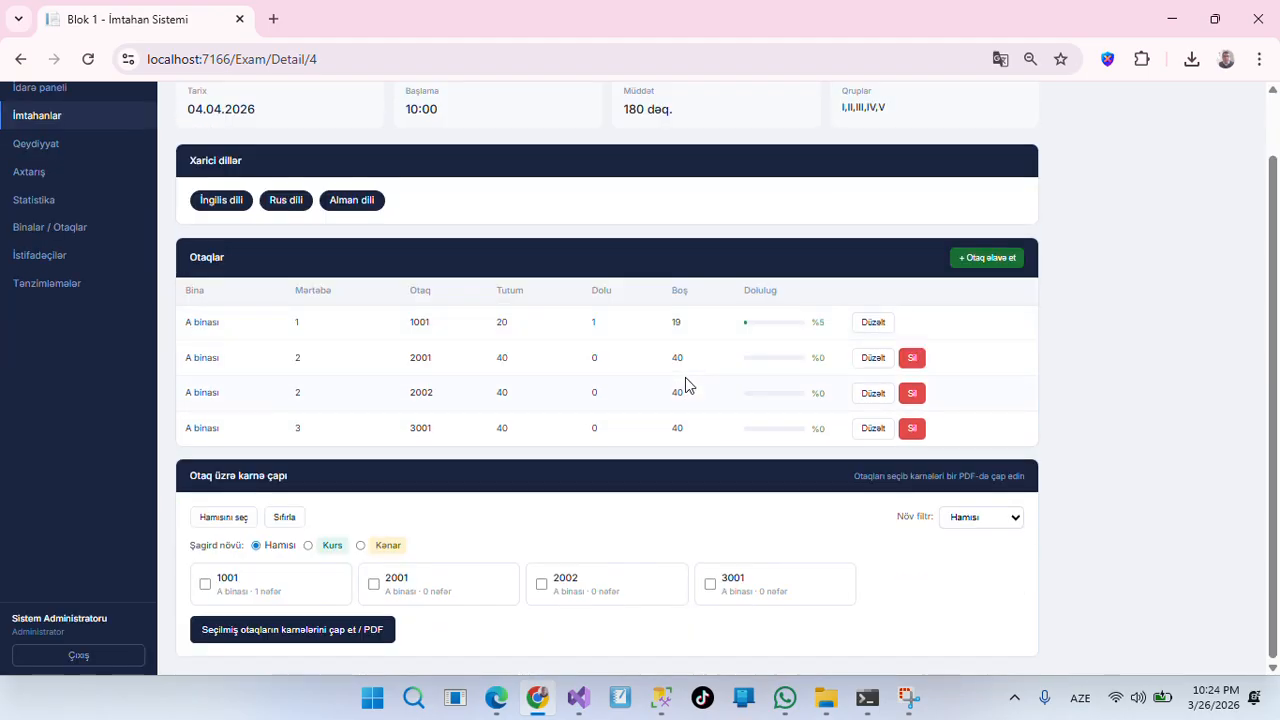
{"action": "scroll", "coordinate": [685, 377], "scroll_direction": "up", "scroll_amount": 1}
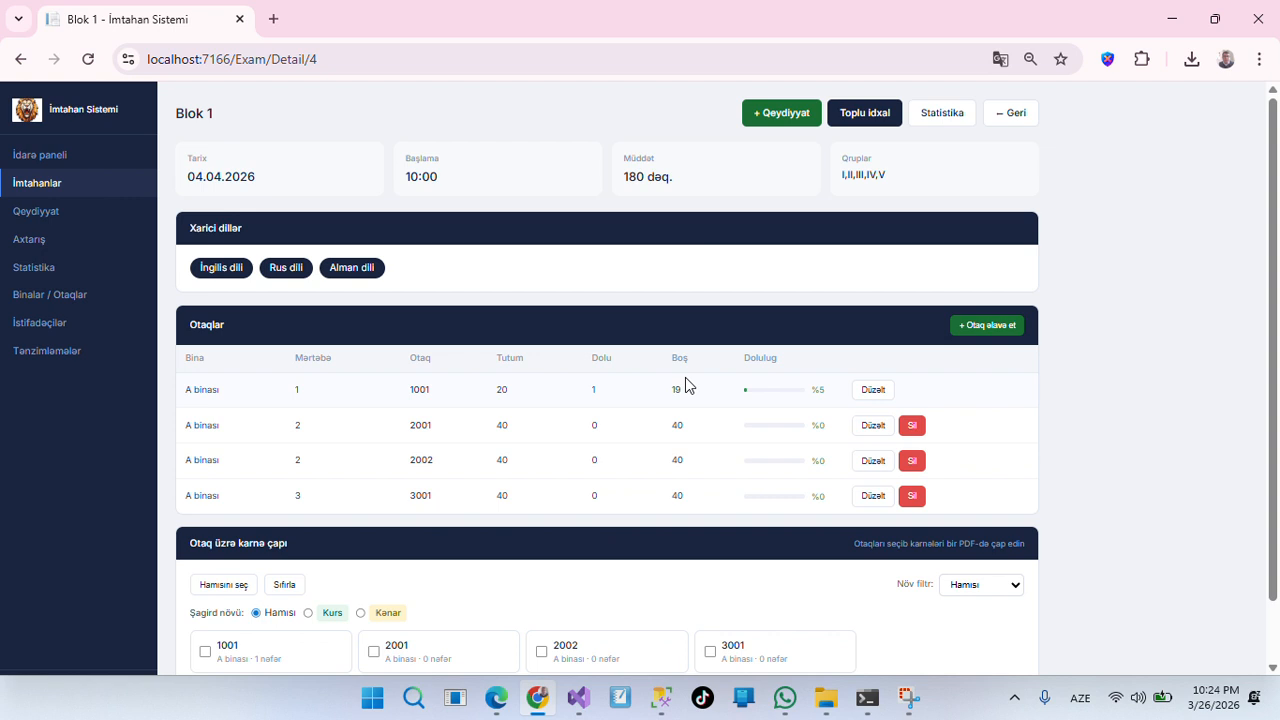
{"action": "left_click", "coordinate": [874, 118]}
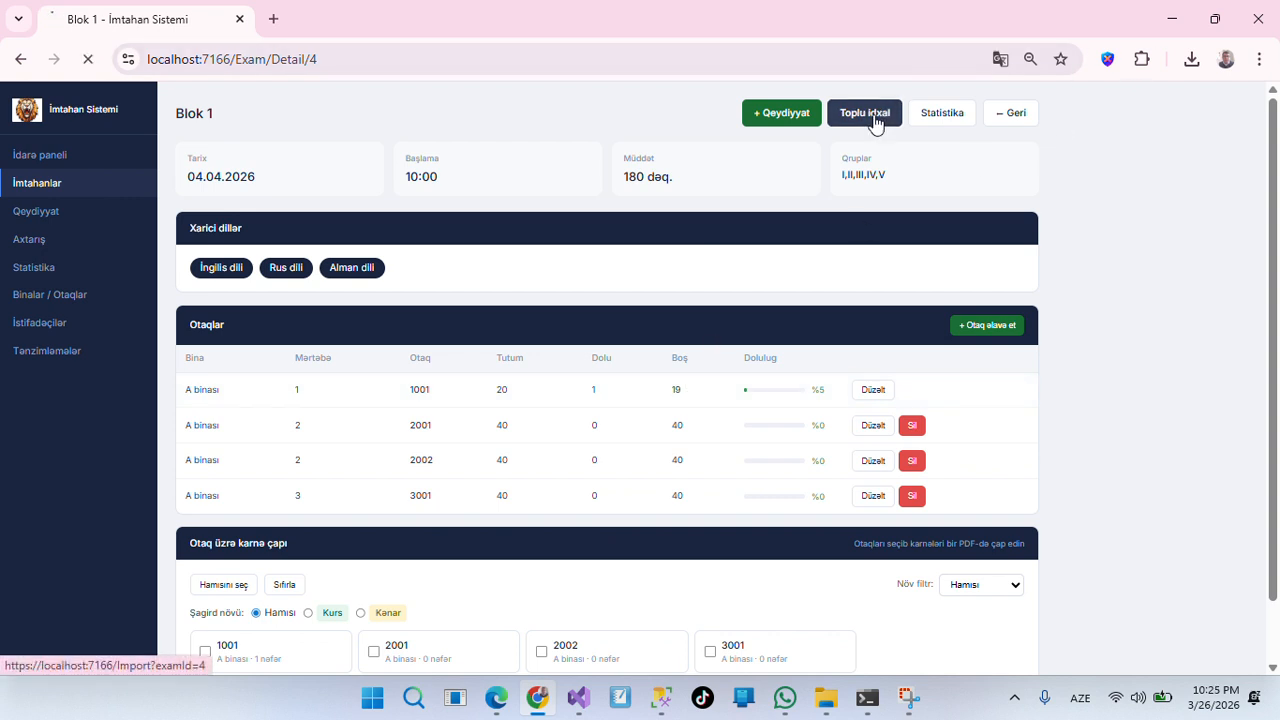
{"action": "left_click", "coordinate": [272, 240]}
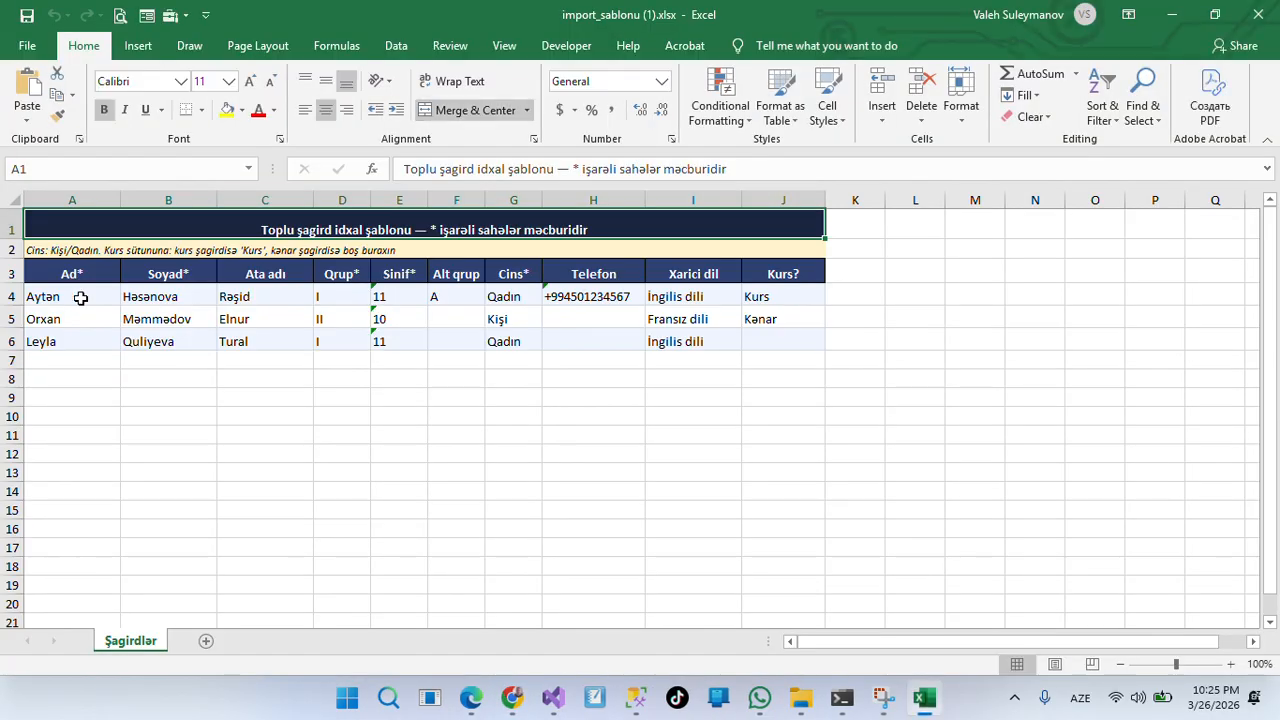
Enter Yox, Yox and Rİ as the Alt qrup values for the three students in rows 4 to 6.
{"action": "left_click_drag", "start_coordinate": [81, 297], "coordinate": [678, 336]}
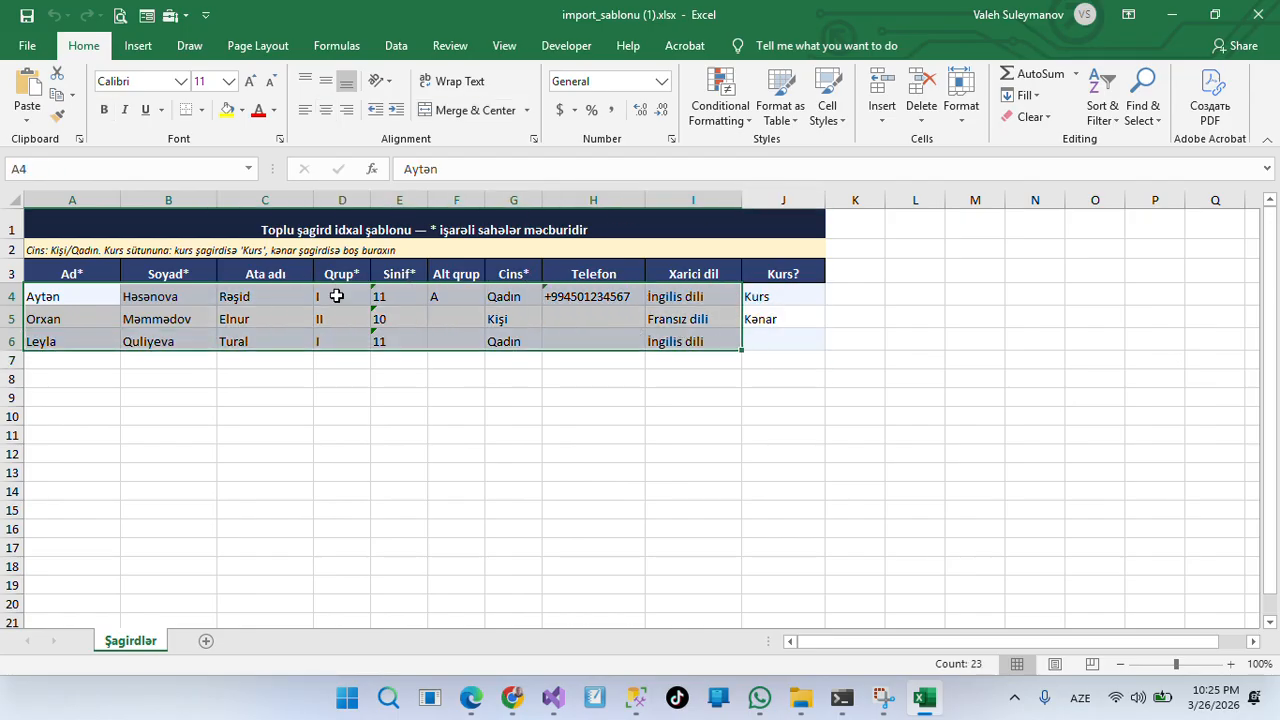
{"action": "left_click", "coordinate": [455, 290]}
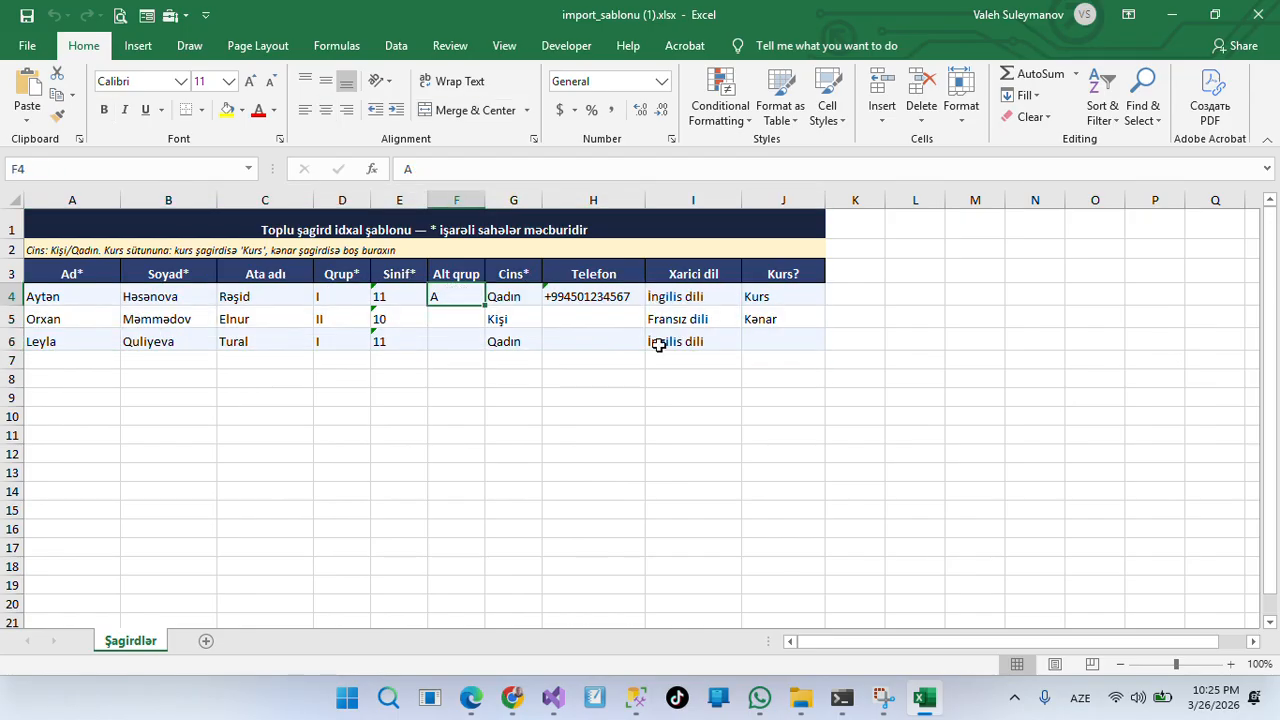
{"action": "type", "text": "Yox"}
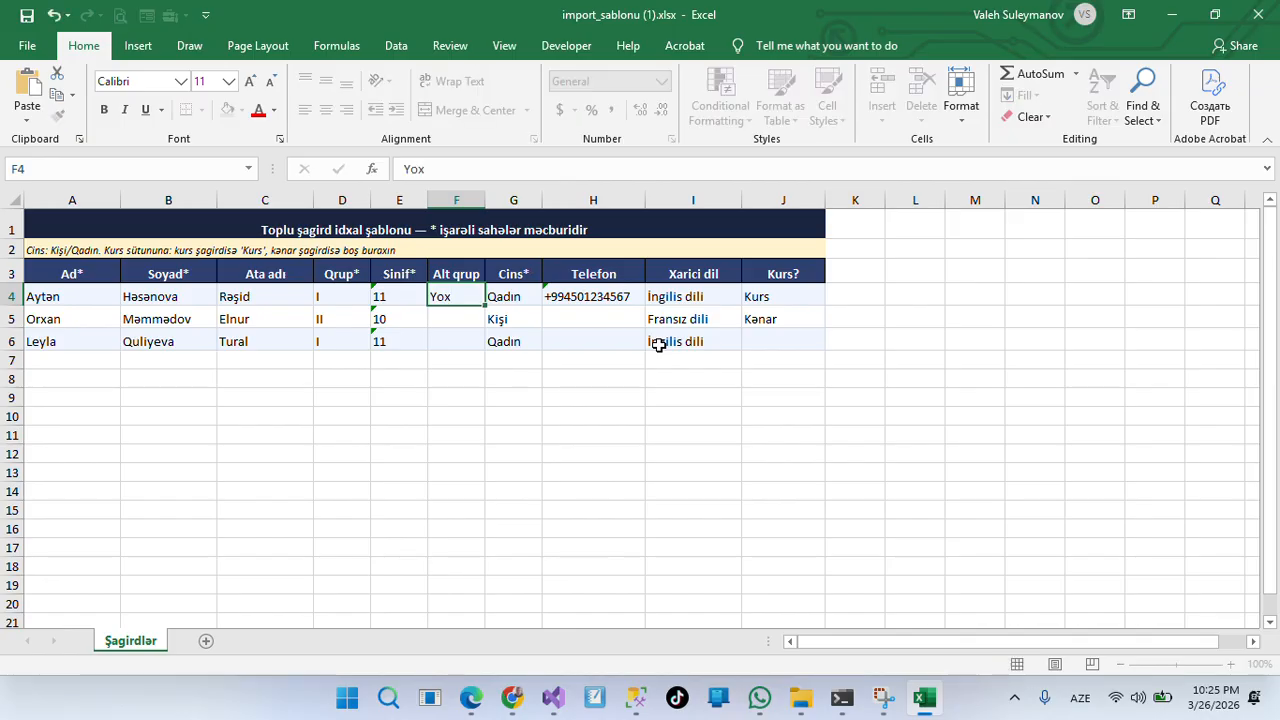
{"action": "key", "text": "Return"}
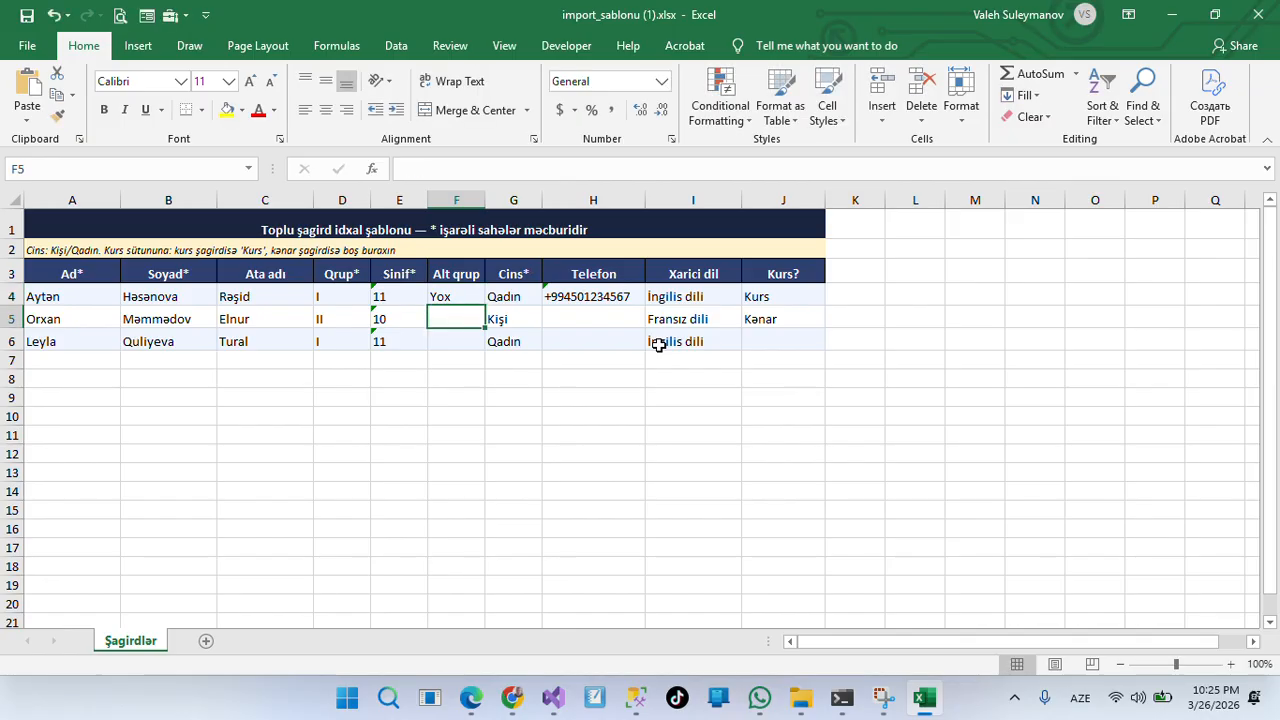
{"action": "type", "text": "Yox"}
{"action": "key", "text": "Return"}
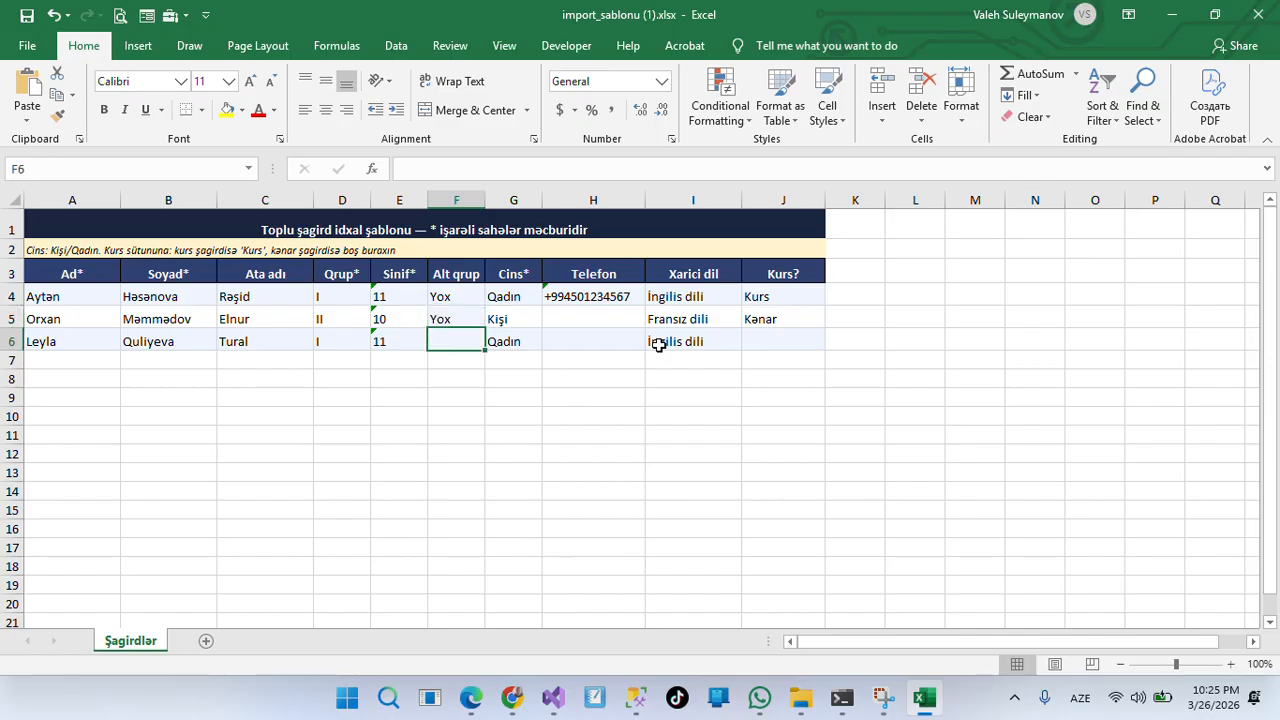
{"action": "type", "text": "Rİ"}
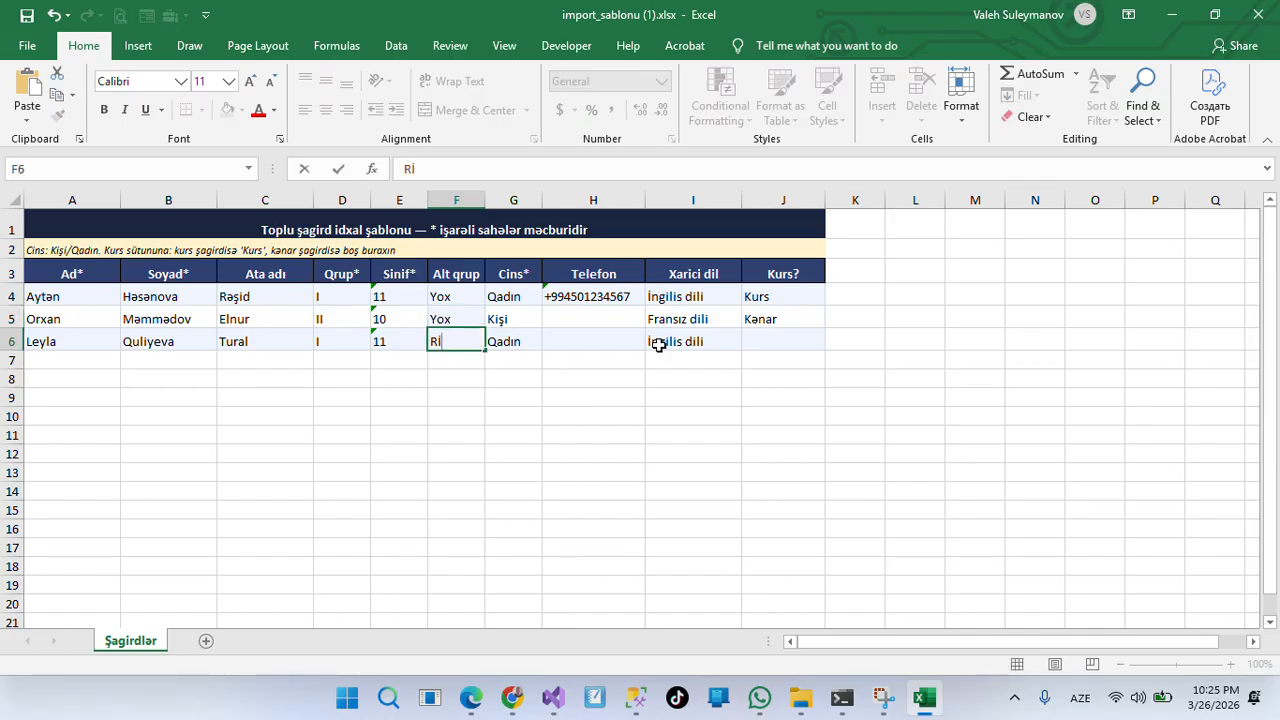
{"action": "key", "text": "Tab"}
Copy the first student's phone number down to rows 5 and 6, and fill the last student's Kurs? cell with Kənar.
{"action": "left_click", "coordinate": [632, 315]}
{"action": "key", "text": "ctrl+d"}
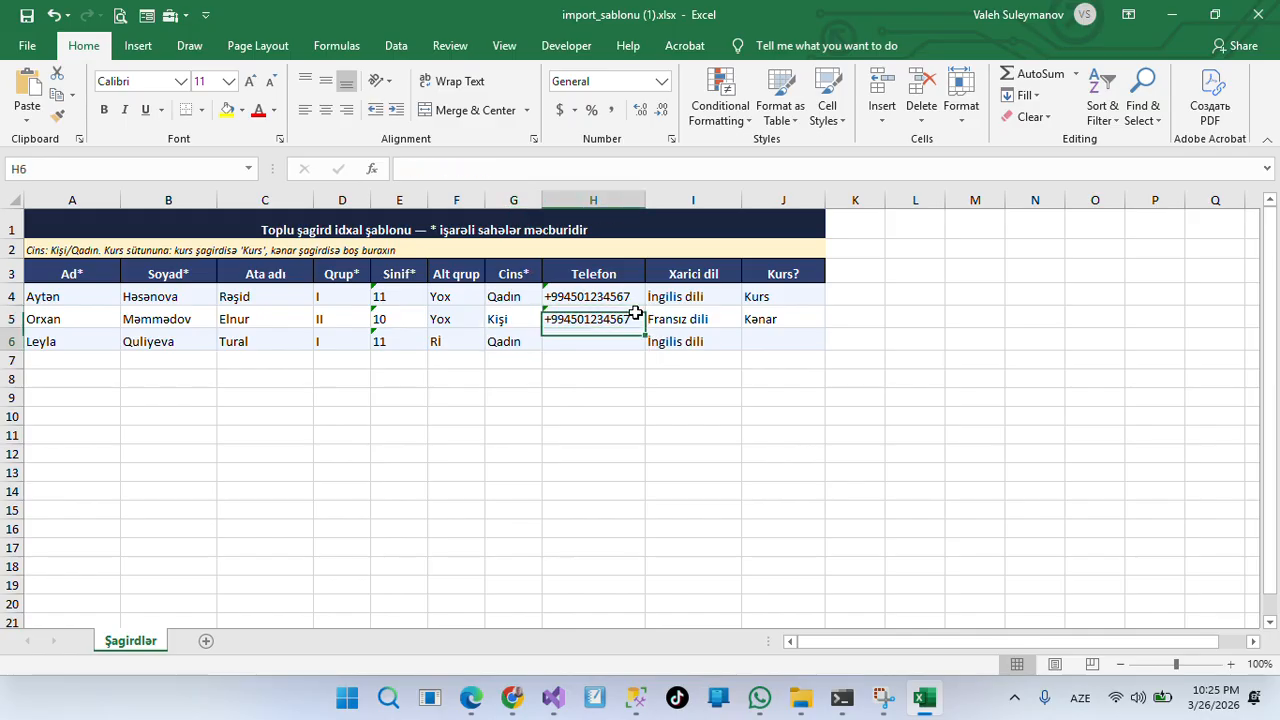
{"action": "key", "text": "ctrl+d"}
{"action": "left_click", "coordinate": [767, 351]}
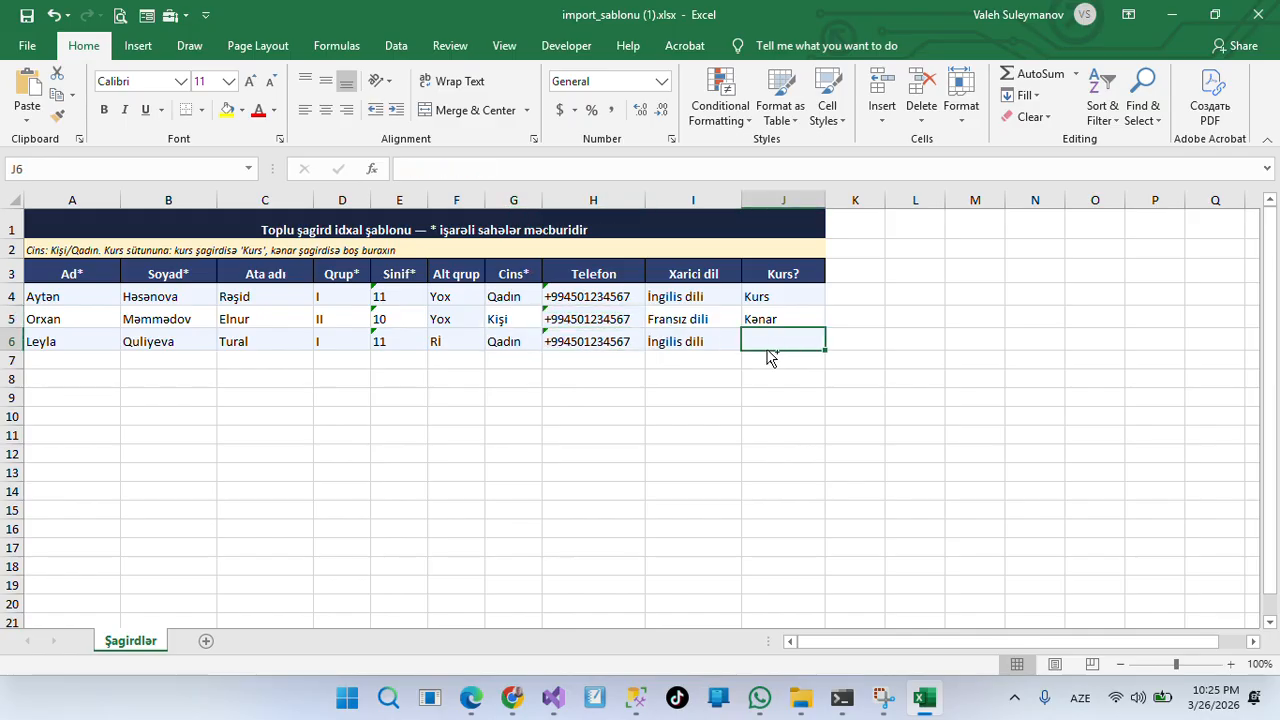
{"action": "key", "text": "ctrl+d"}
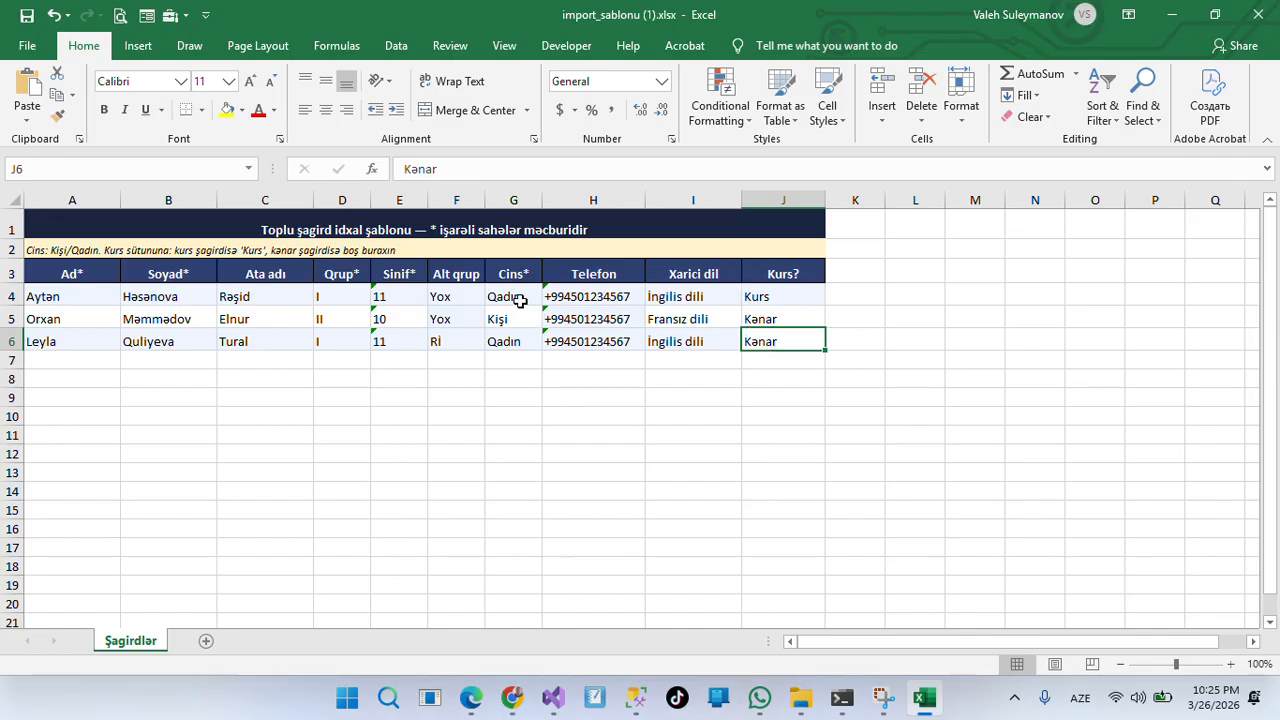
Close the workbook and choose import_sablonu (1).xlsx from Downloads as the completed Excel file for the bulk import.
{"action": "left_click", "coordinate": [1256, 18]}
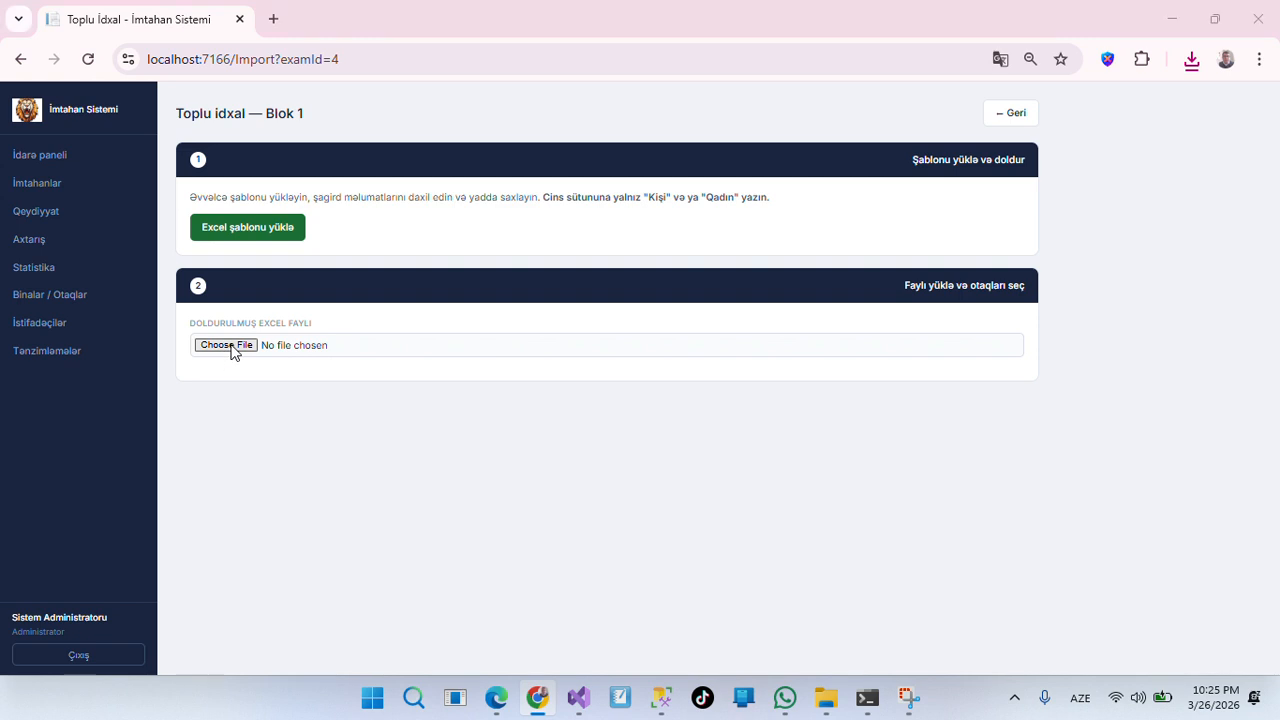
{"action": "left_click", "coordinate": [227, 345]}
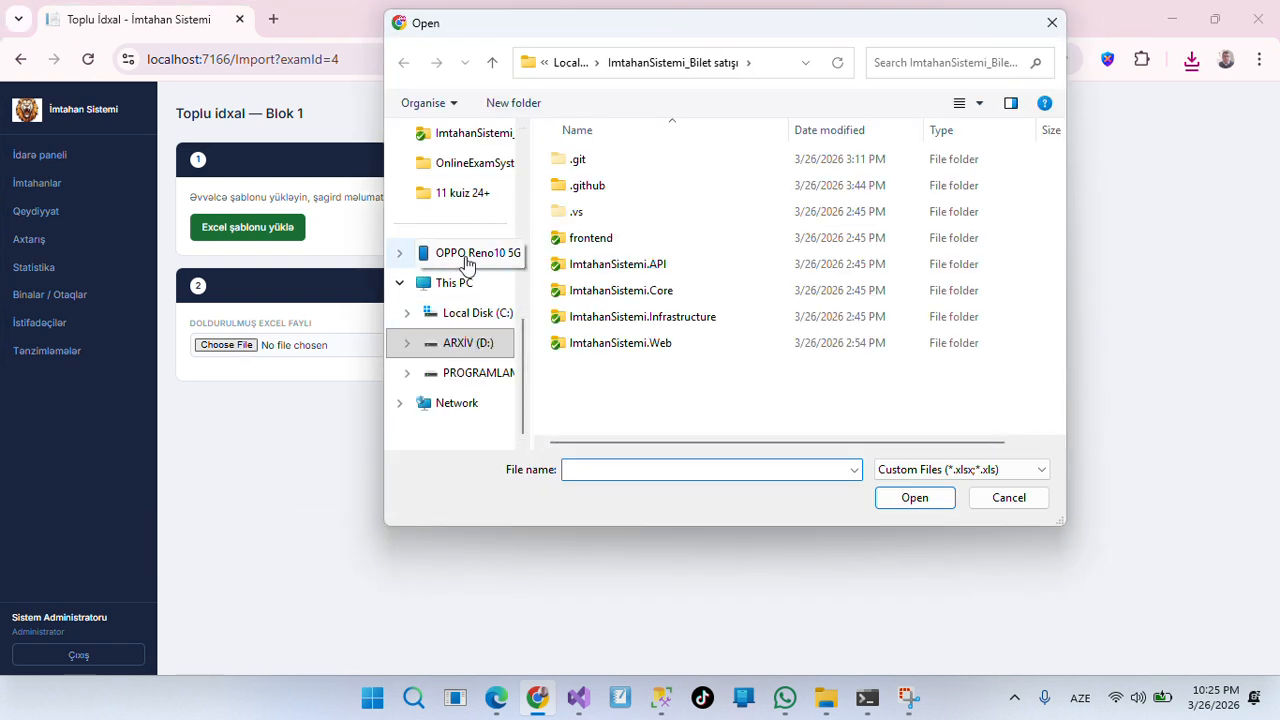
{"action": "scroll", "coordinate": [466, 250], "scroll_direction": "up", "scroll_amount": 5}
{"action": "scroll", "coordinate": [466, 372], "scroll_direction": "down", "scroll_amount": 1}
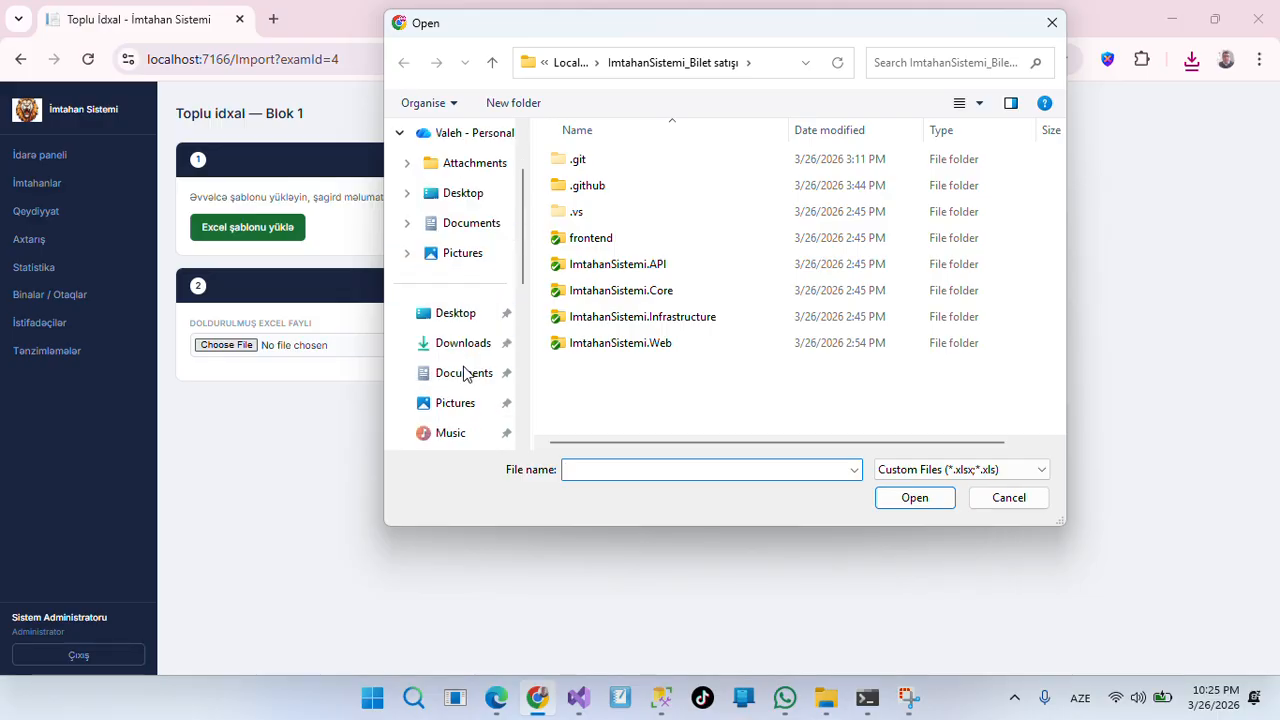
{"action": "left_click", "coordinate": [476, 346]}
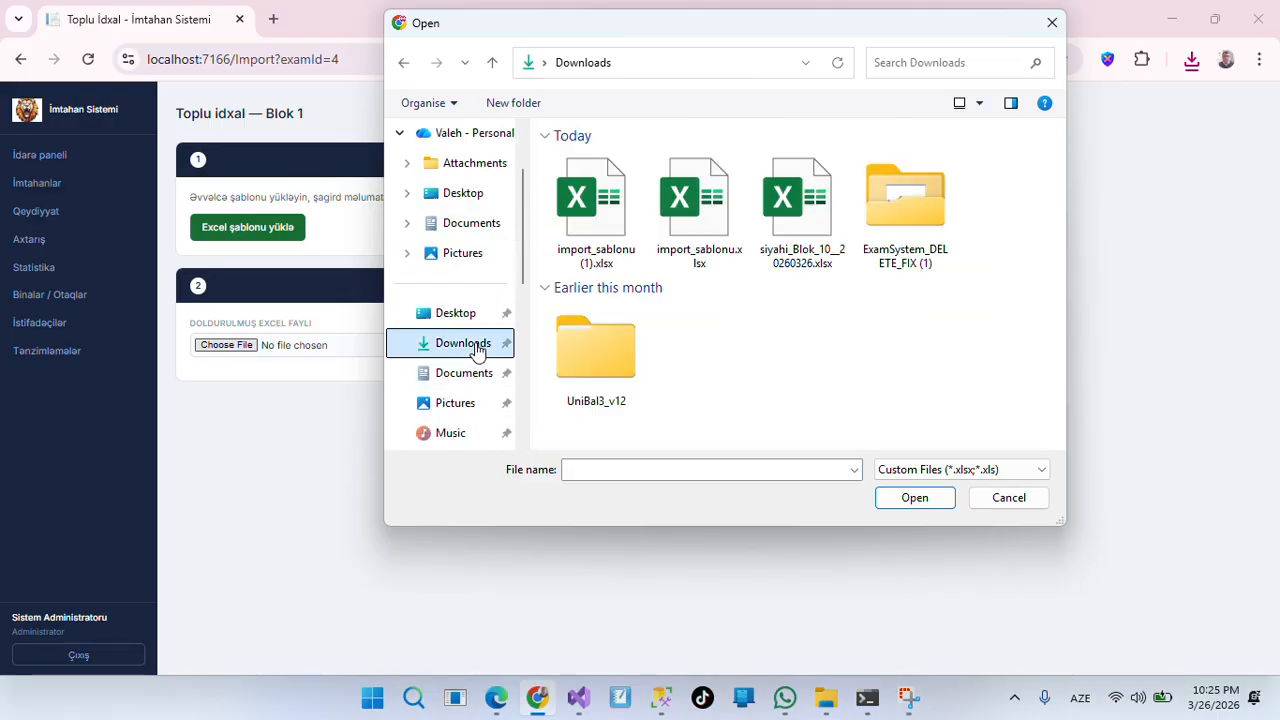
{"action": "left_click", "coordinate": [601, 204]}
{"action": "double_click", "coordinate": [601, 204]}
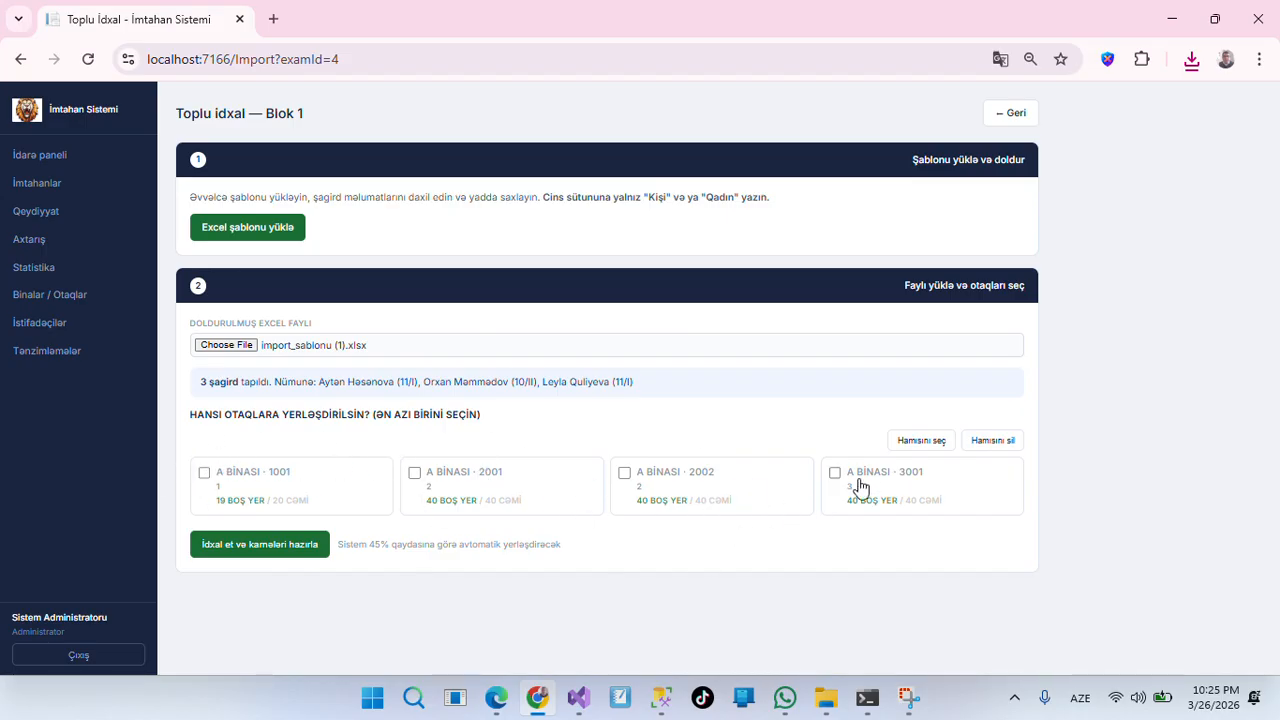
Select only rooms 2002 and 3001 for placement, then import the students and prepare their admission cards.
{"action": "left_click", "coordinate": [921, 440]}
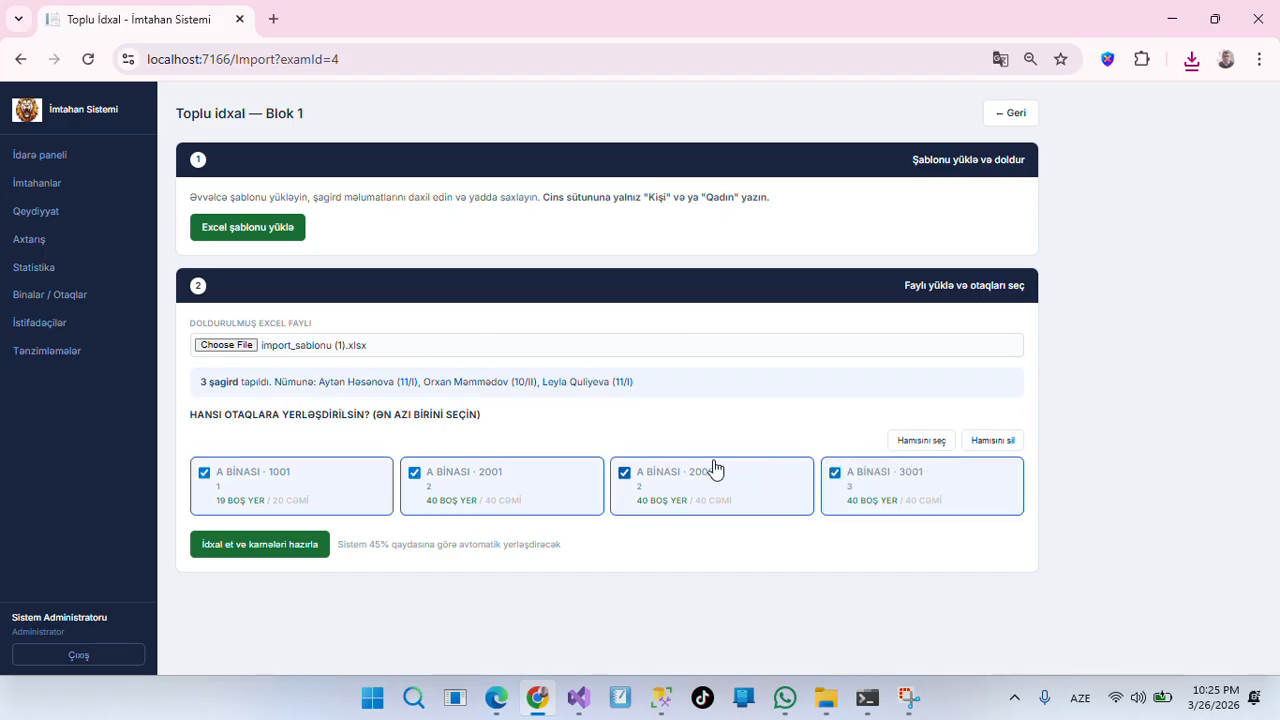
{"action": "left_click", "coordinate": [294, 500]}
{"action": "left_click", "coordinate": [408, 499]}
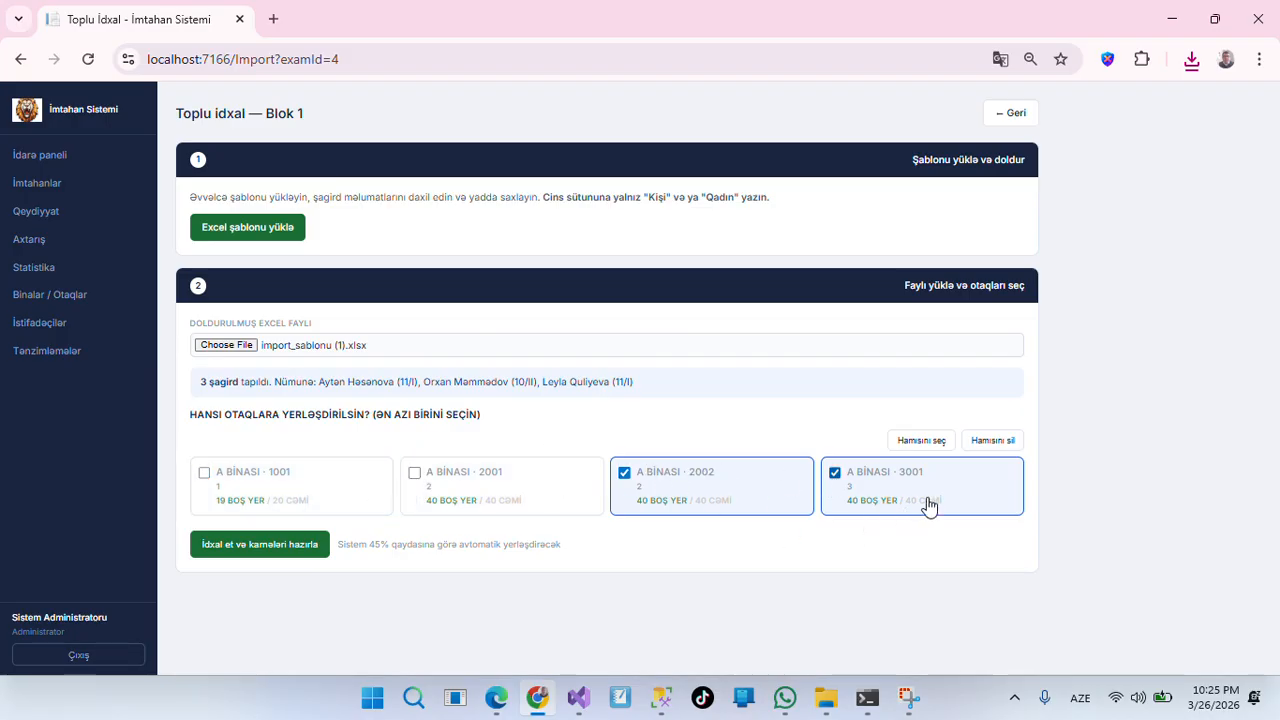
{"action": "left_click", "coordinate": [252, 550]}
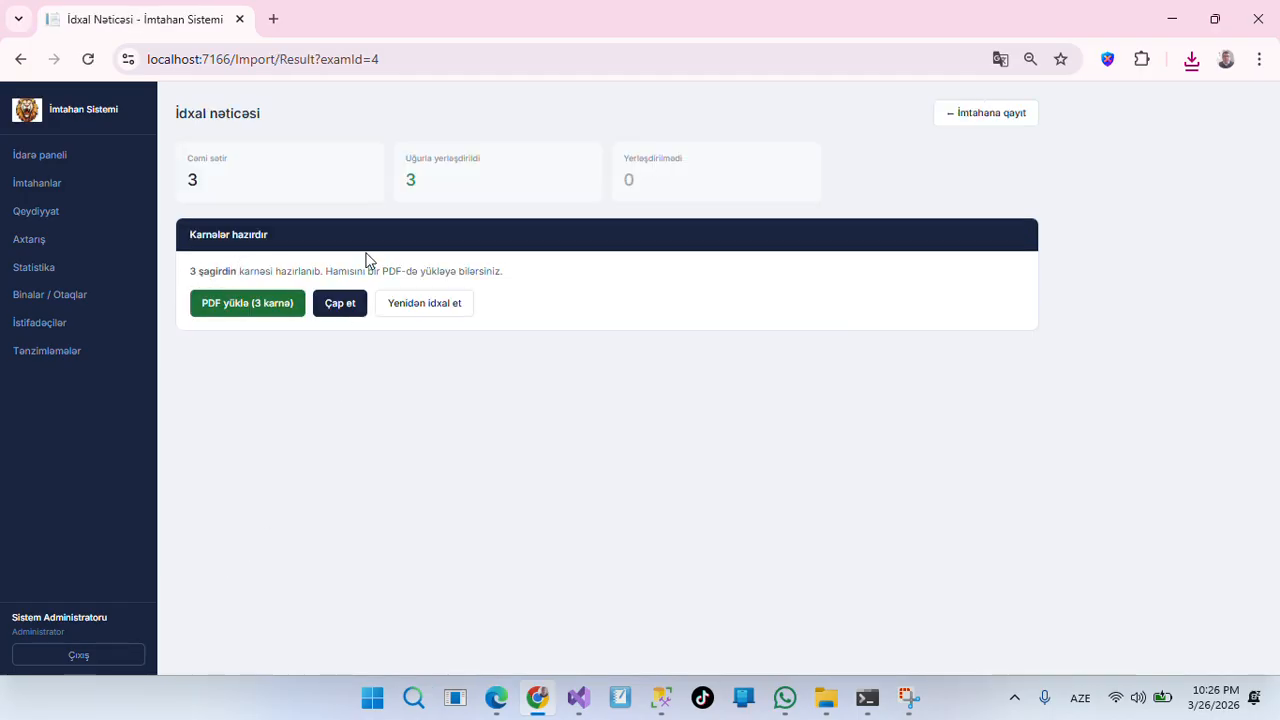
Output the imported students' admission cards as a PDF, open karneler_4.pdf and view the card on page 2.
{"action": "left_click", "coordinate": [352, 311]}
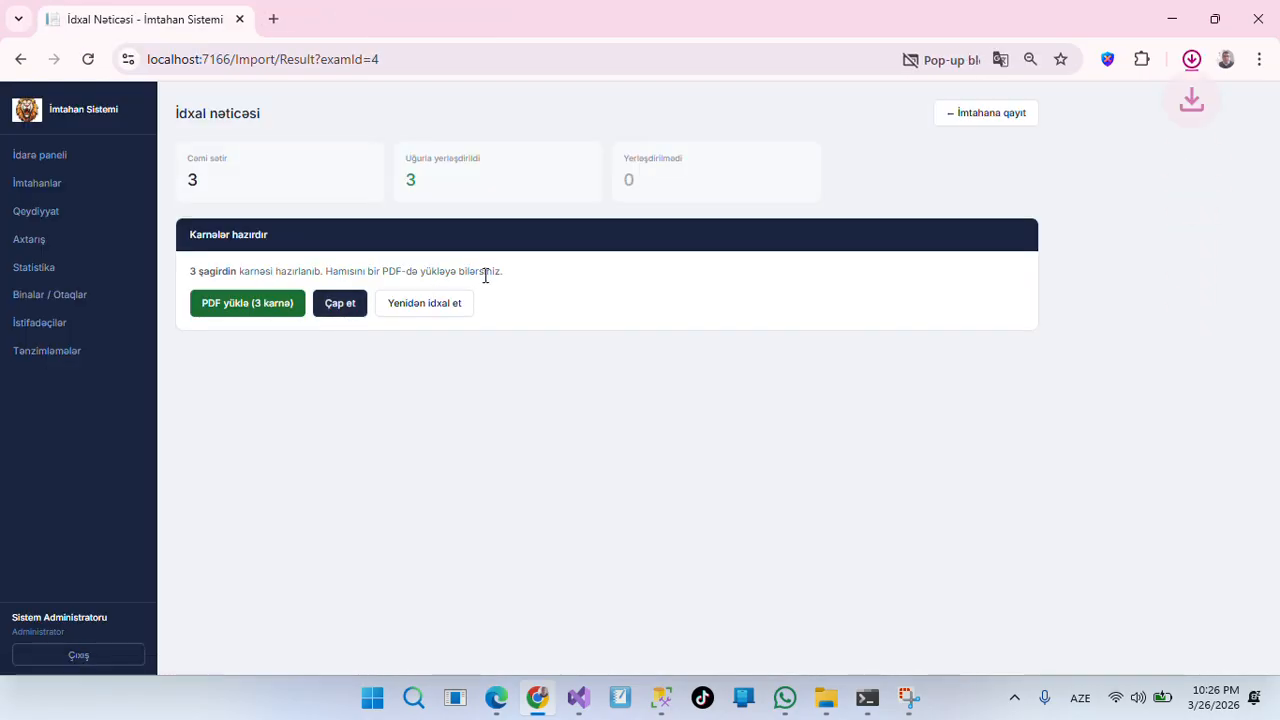
{"action": "left_click", "coordinate": [990, 128]}
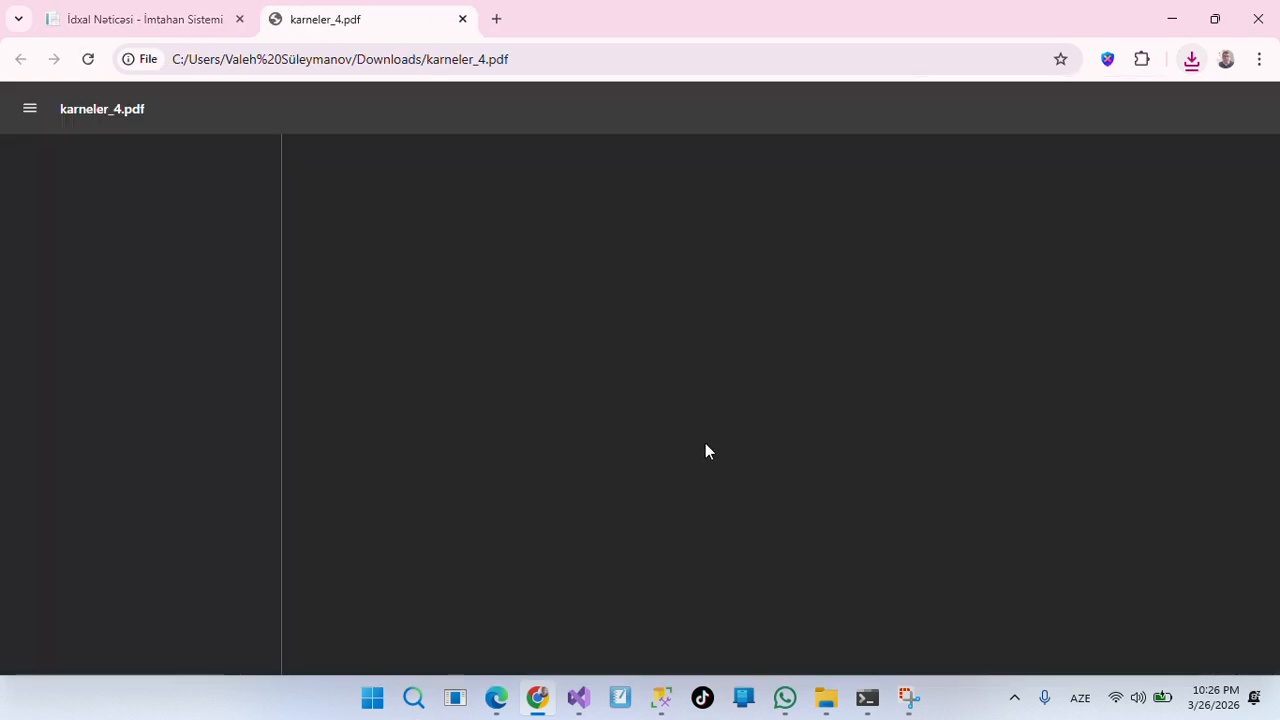
{"action": "left_click", "coordinate": [148, 365]}
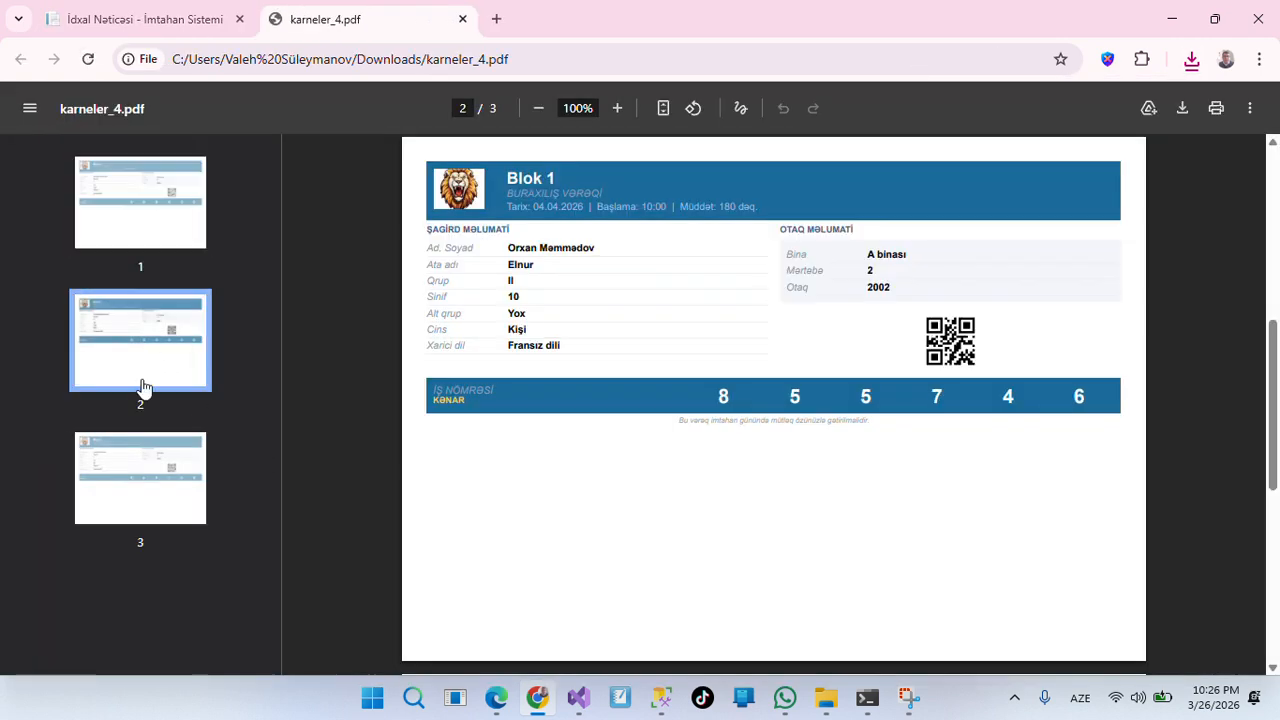
View the admission cards on pages 3 and 1 of karneler_4.pdf, and return to the Blok 1 exam's details.
{"action": "left_click", "coordinate": [143, 490]}
{"action": "left_click", "coordinate": [137, 246]}
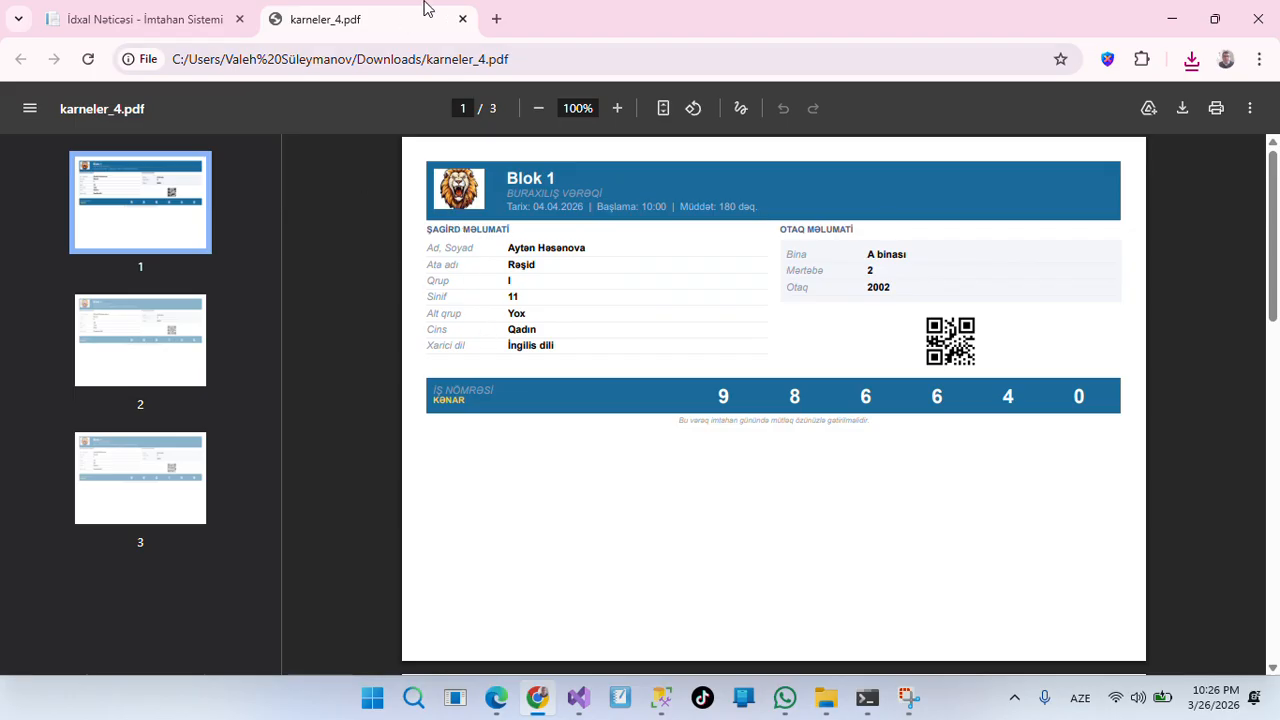
{"action": "left_click", "coordinate": [185, 20]}
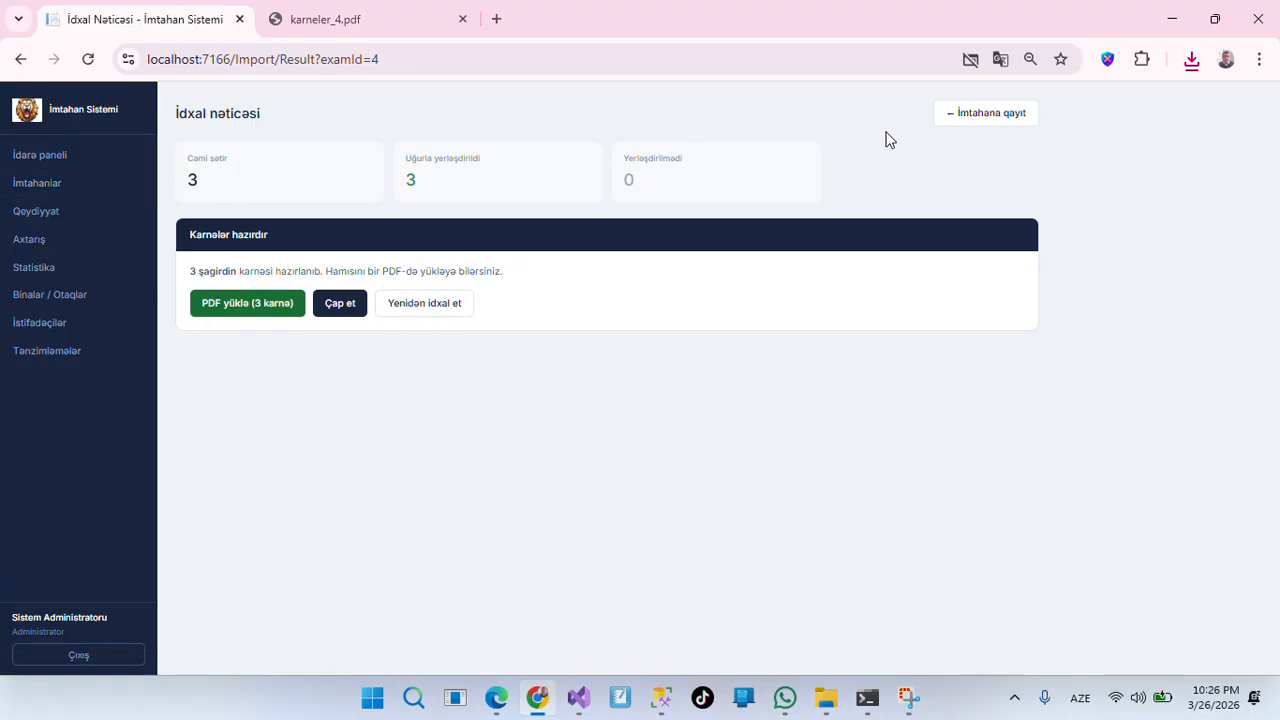
{"action": "left_click", "coordinate": [968, 120]}
Try to output the admission cards of only the Kurs students in all four rooms as a PDF.
{"action": "scroll", "coordinate": [552, 434], "scroll_direction": "down", "scroll_amount": 2}
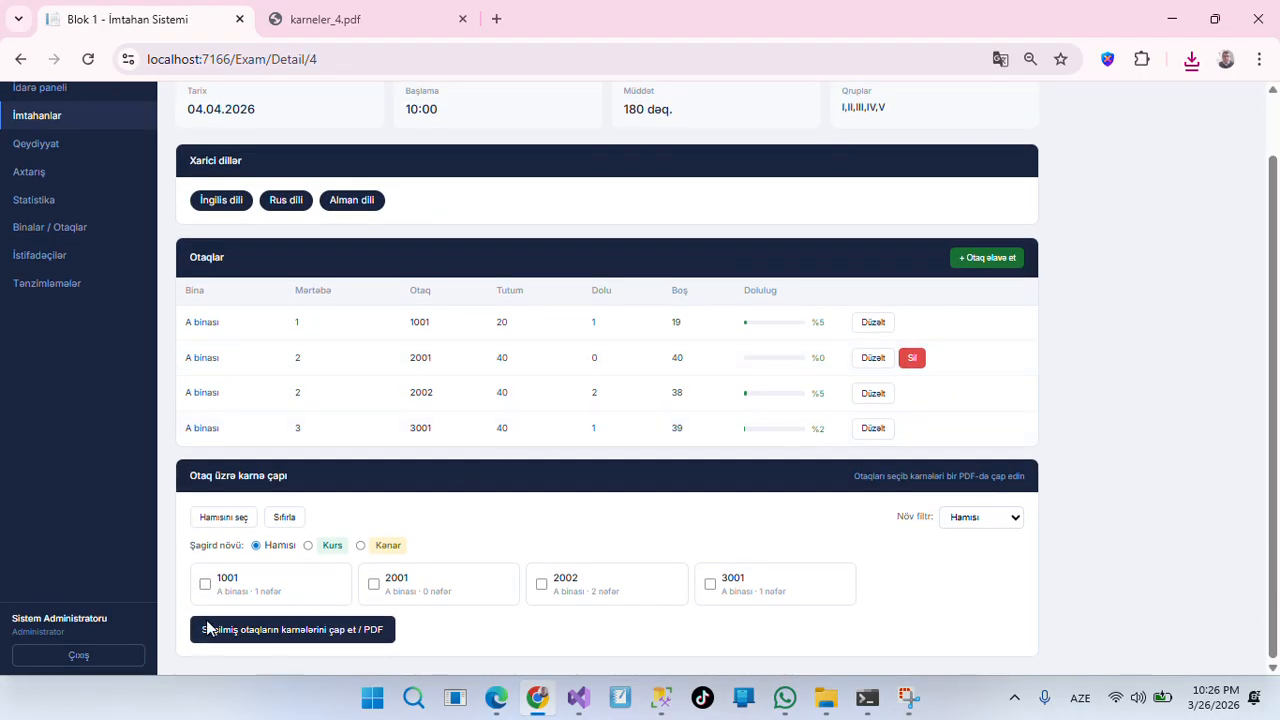
{"action": "left_click", "coordinate": [236, 518]}
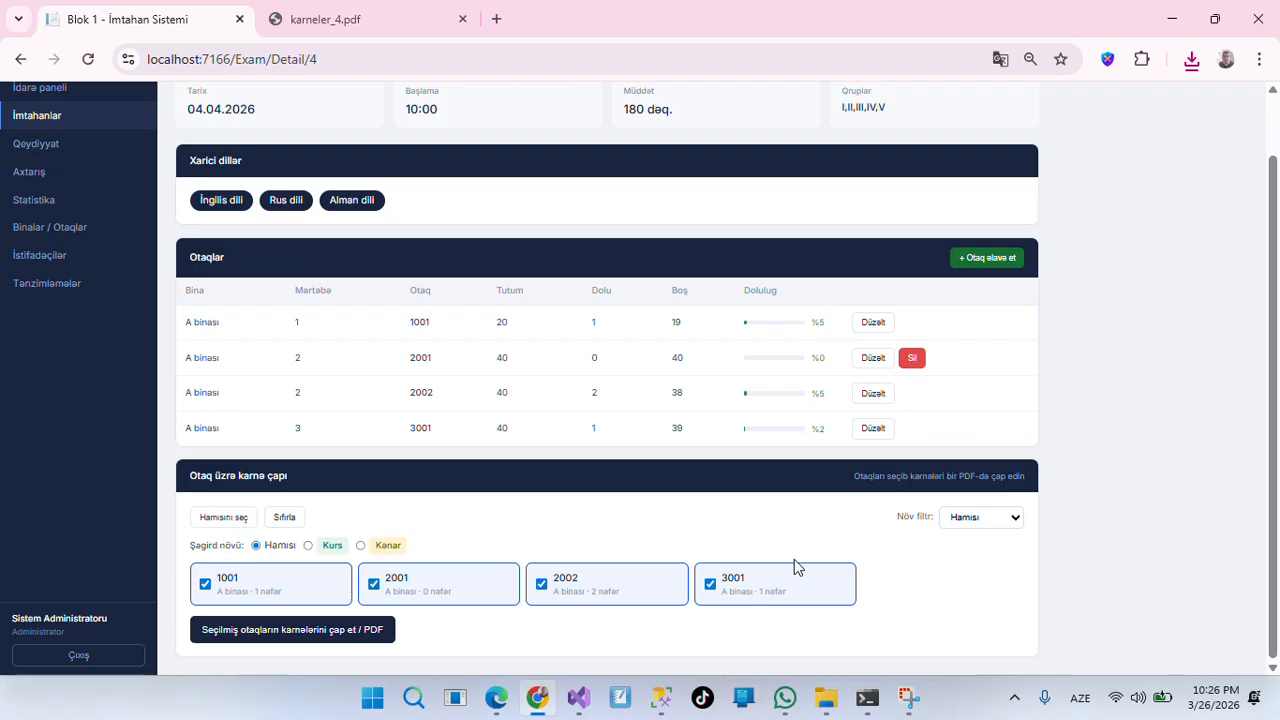
{"action": "left_click", "coordinate": [332, 548]}
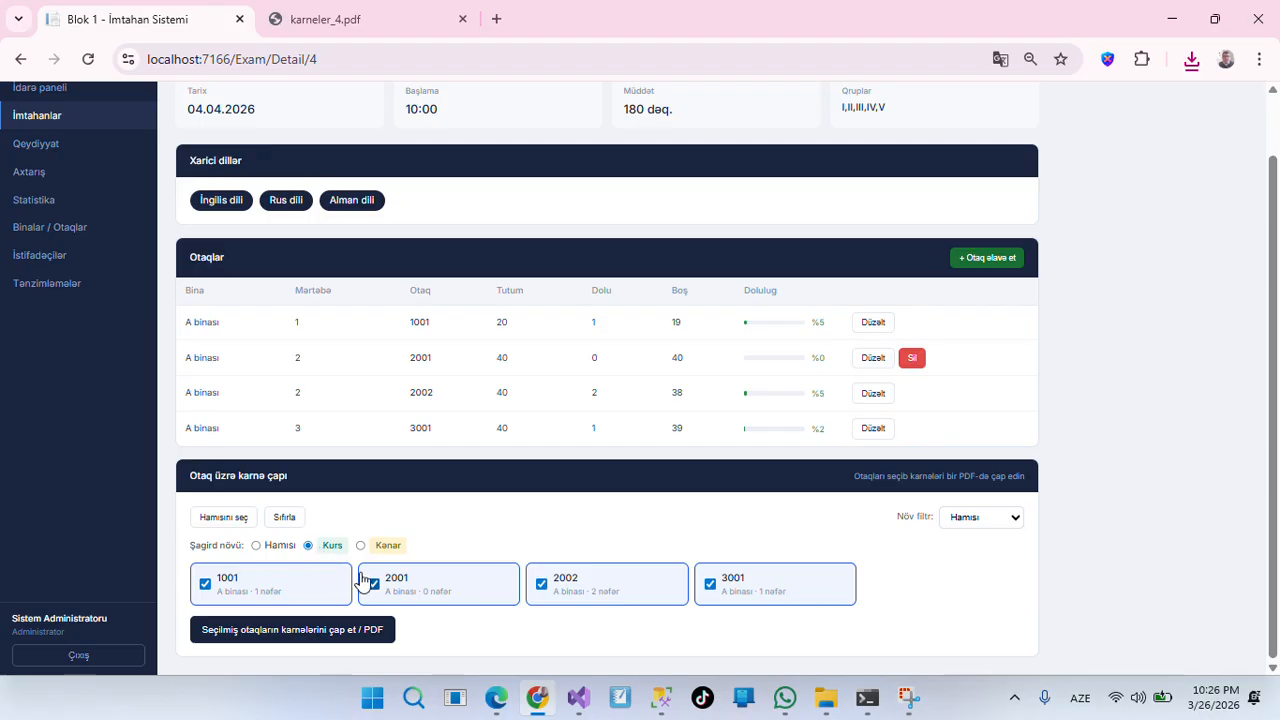
{"action": "left_click", "coordinate": [290, 640]}
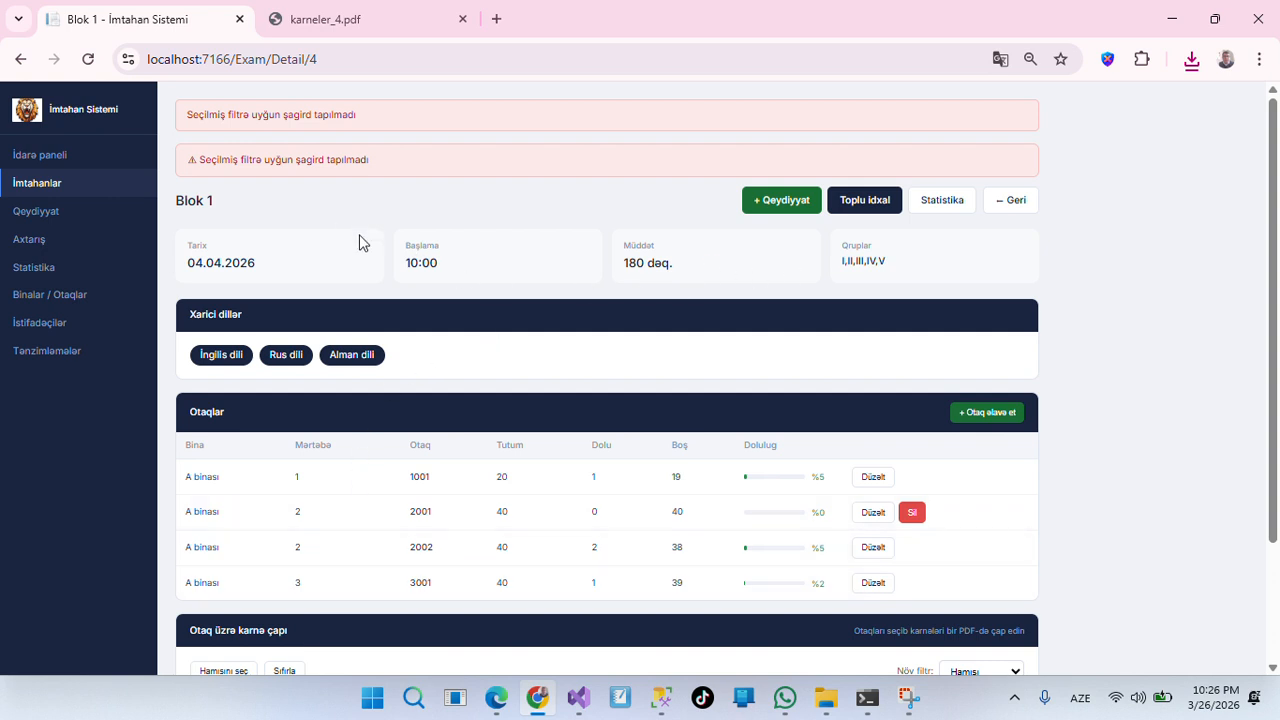
Output the admission cards of only the Kənar students in all four rooms as a PDF.
{"action": "scroll", "coordinate": [542, 418], "scroll_direction": "down", "scroll_amount": 2}
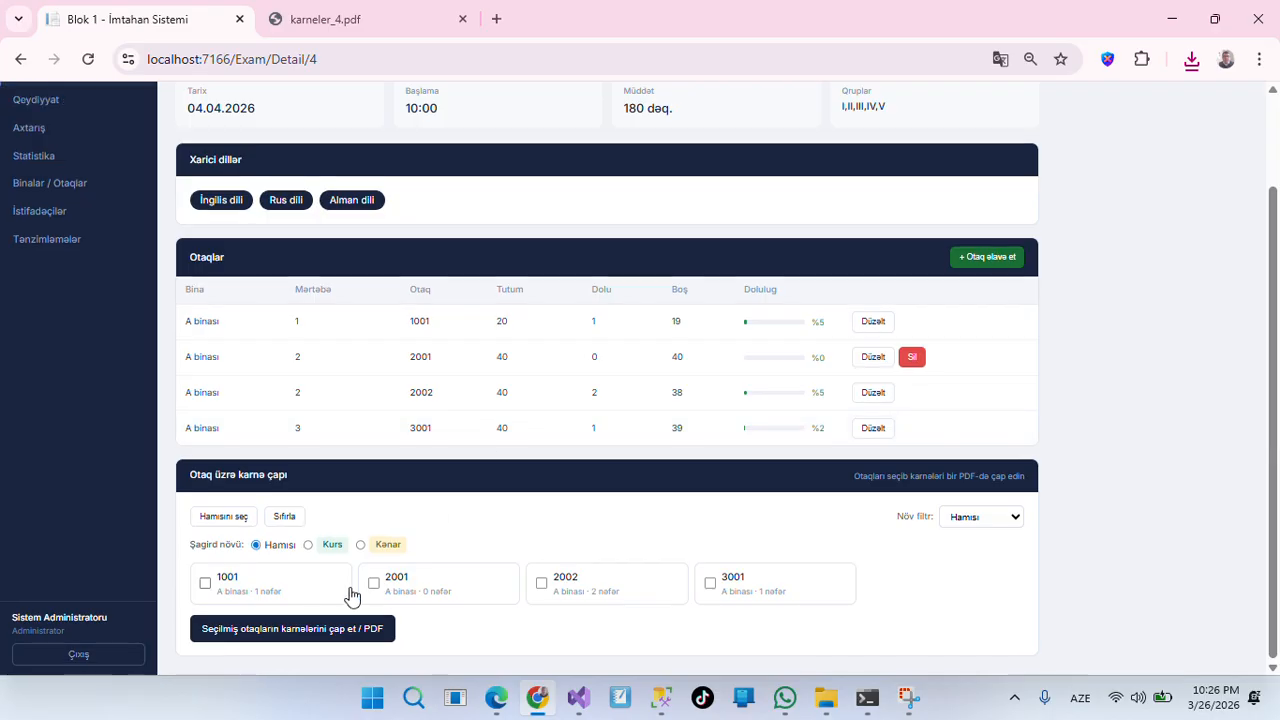
{"action": "left_click", "coordinate": [380, 553]}
{"action": "left_click", "coordinate": [320, 634]}
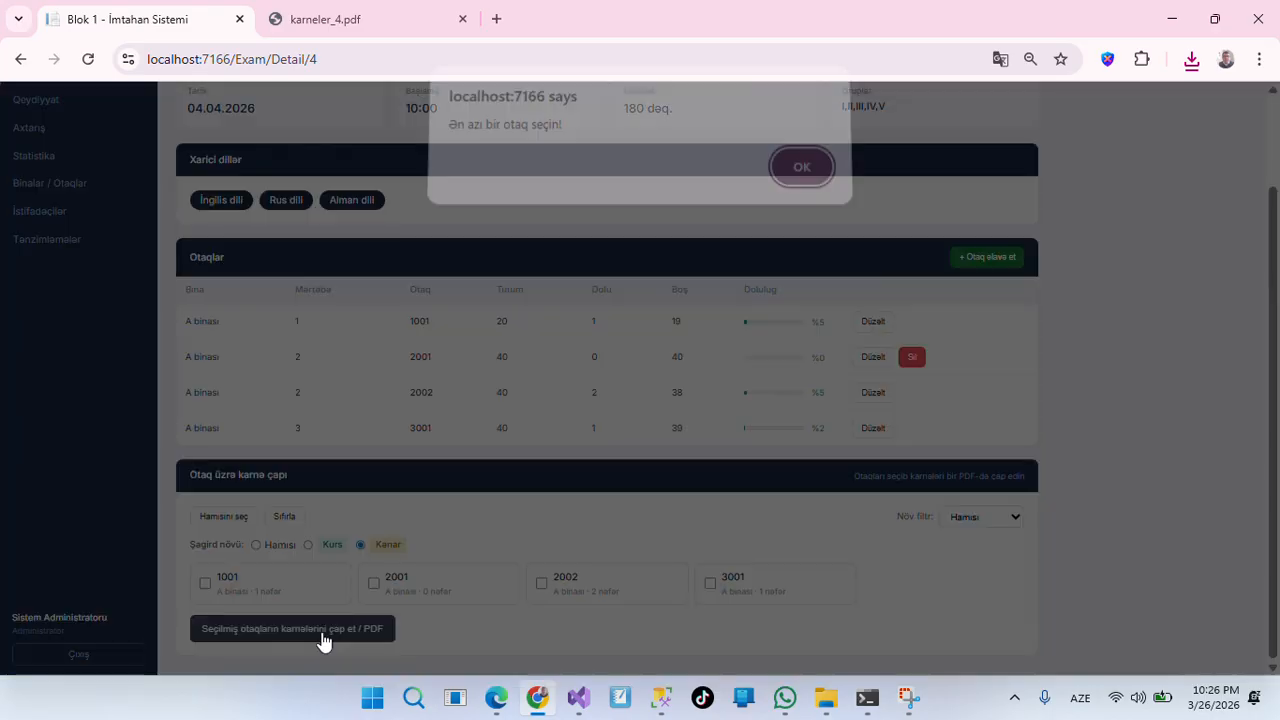
{"action": "left_click", "coordinate": [815, 180]}
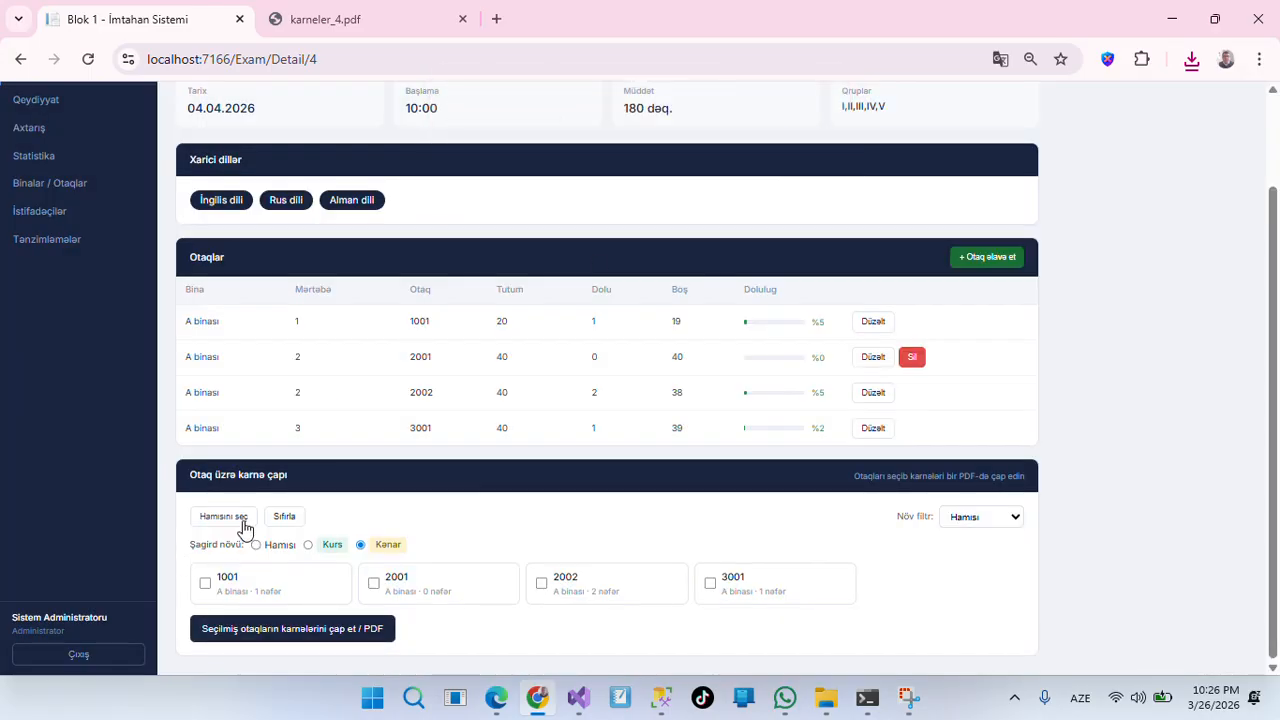
{"action": "left_click", "coordinate": [245, 520]}
{"action": "left_click", "coordinate": [350, 636]}
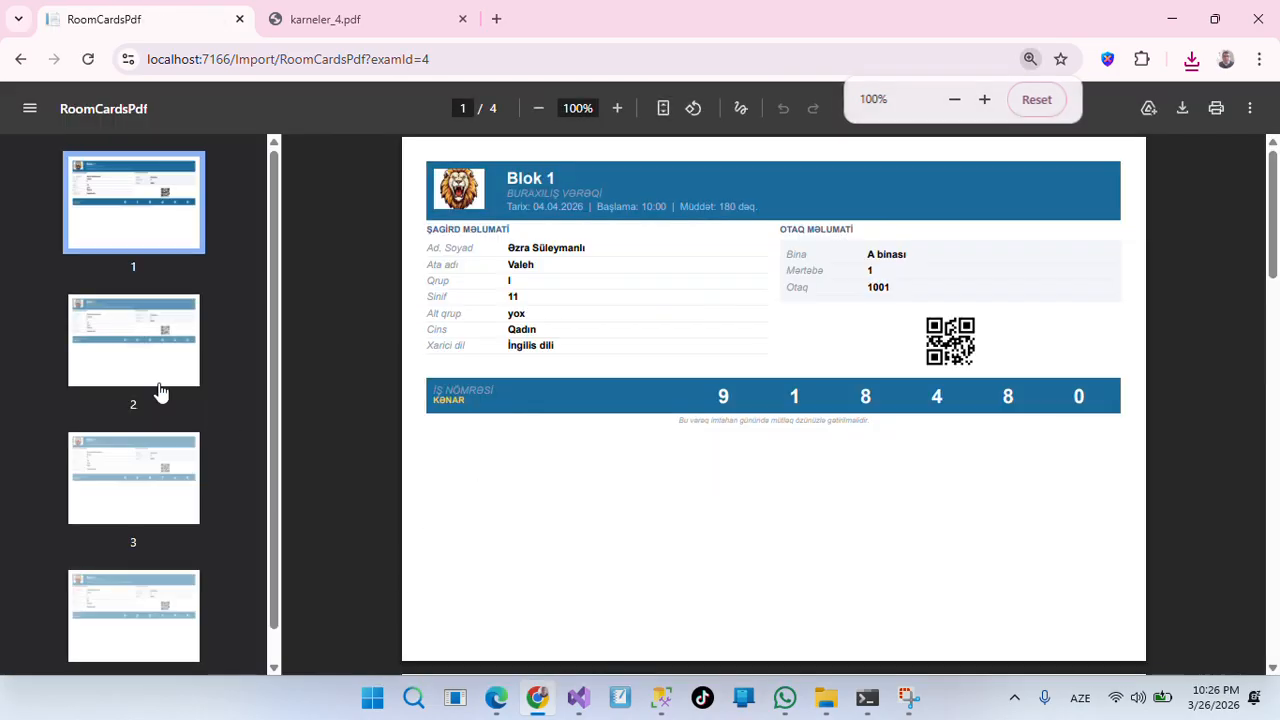
Examine the room admission cards on all four pages of RoomCardsPdf for student details and assigned rooms.
{"action": "left_click", "coordinate": [160, 391]}
{"action": "left_click", "coordinate": [160, 503]}
{"action": "left_click", "coordinate": [161, 630]}
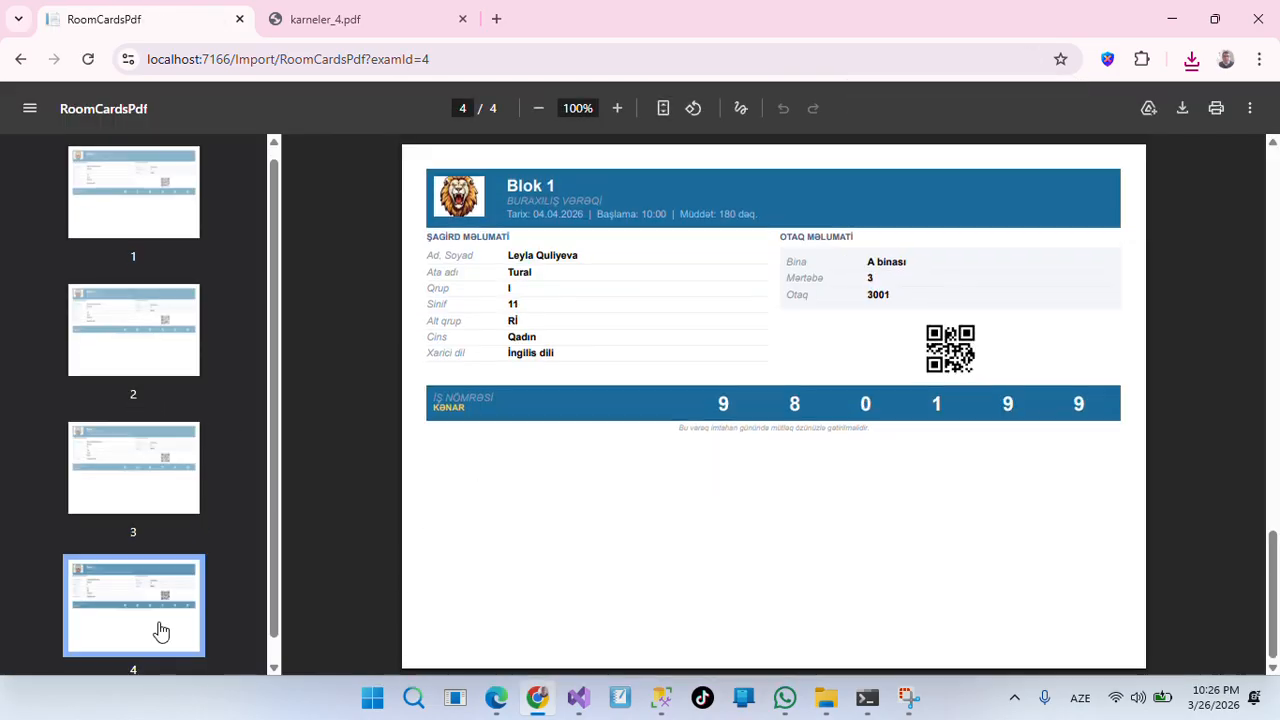
{"action": "scroll", "coordinate": [159, 622], "scroll_direction": "down", "scroll_amount": 1}
{"action": "left_click", "coordinate": [137, 199]}
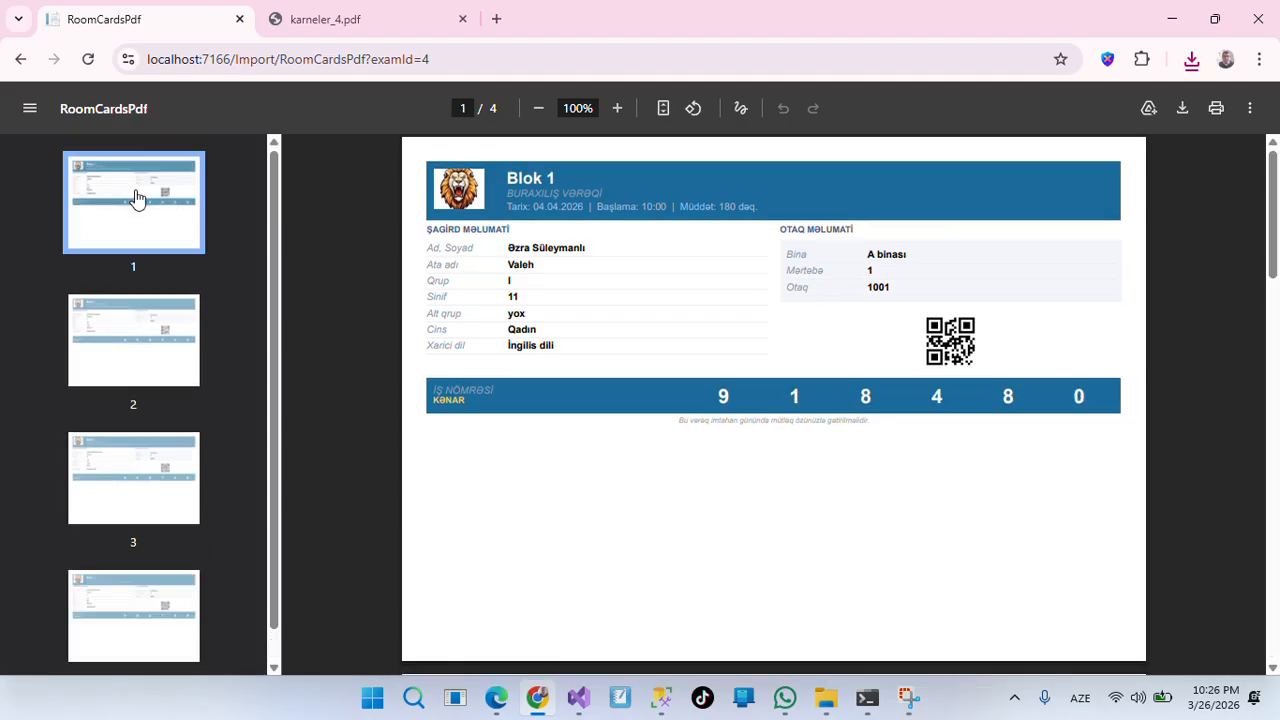
{"action": "left_click", "coordinate": [143, 351]}
{"action": "left_click", "coordinate": [158, 500]}
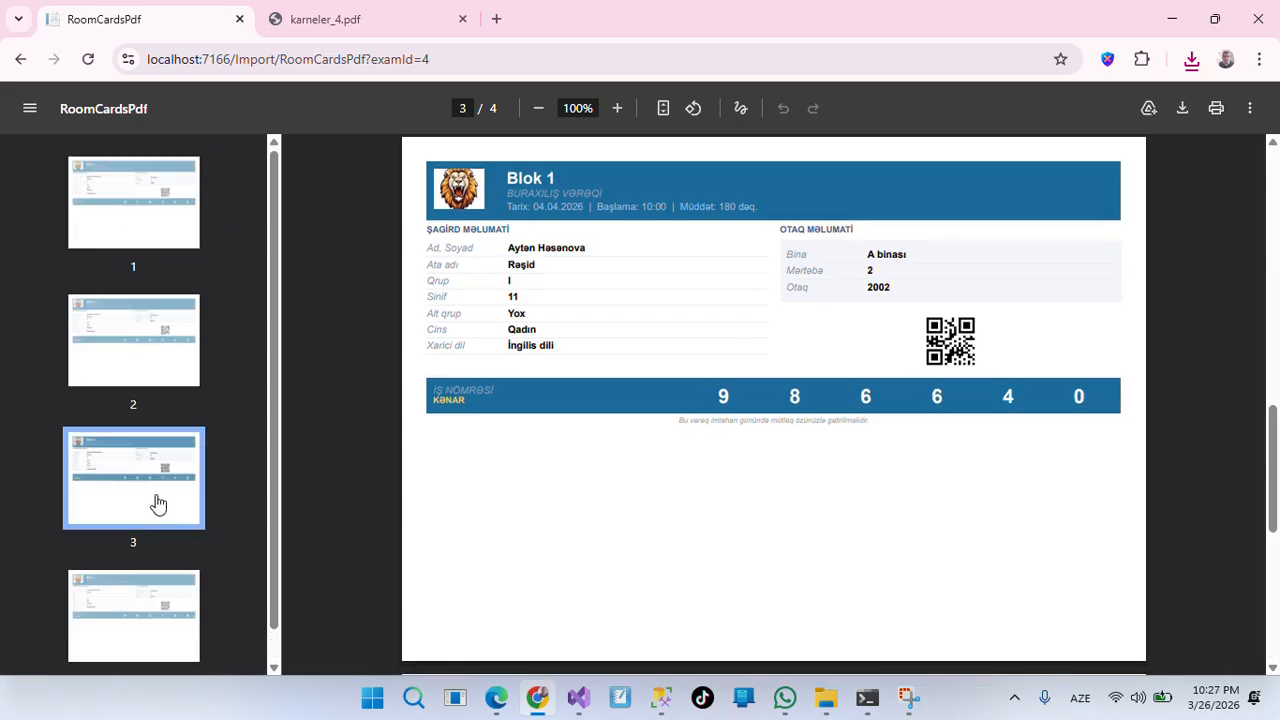
{"action": "left_click", "coordinate": [171, 645]}
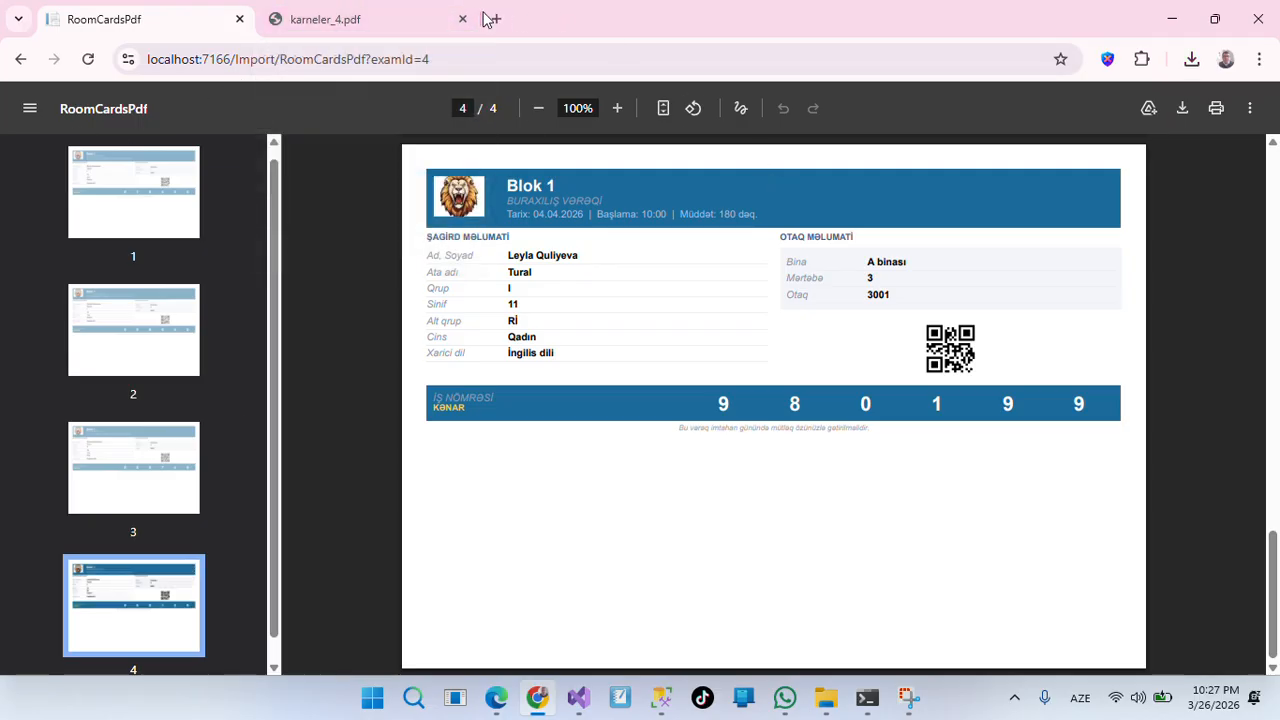
{"action": "left_click_drag", "start_coordinate": [186, 14], "coordinate": [284, 18]}
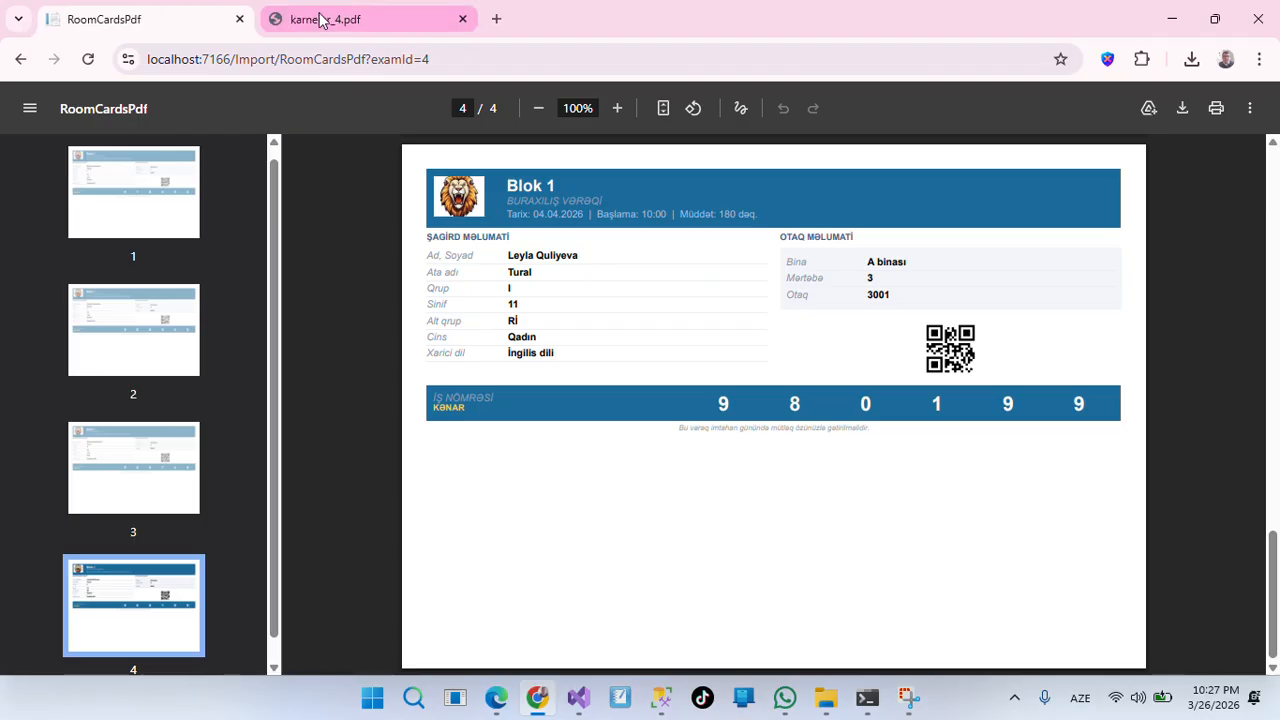
{"action": "left_click", "coordinate": [330, 18]}
{"action": "left_click", "coordinate": [160, 18]}
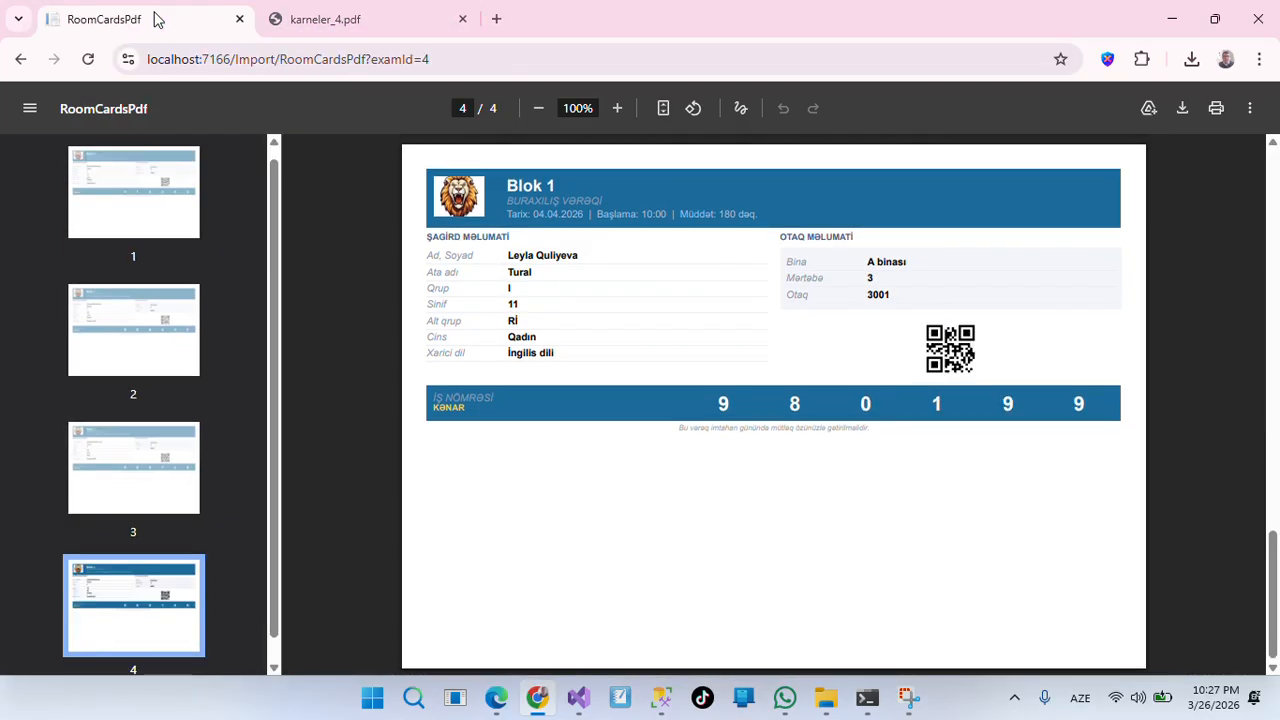
Return to the exam system and show the statistics of the Blok 1 (04.04.2026) exam.
{"action": "left_click", "coordinate": [21, 60]}
{"action": "scroll", "coordinate": [530, 495], "scroll_direction": "up", "scroll_amount": 1}
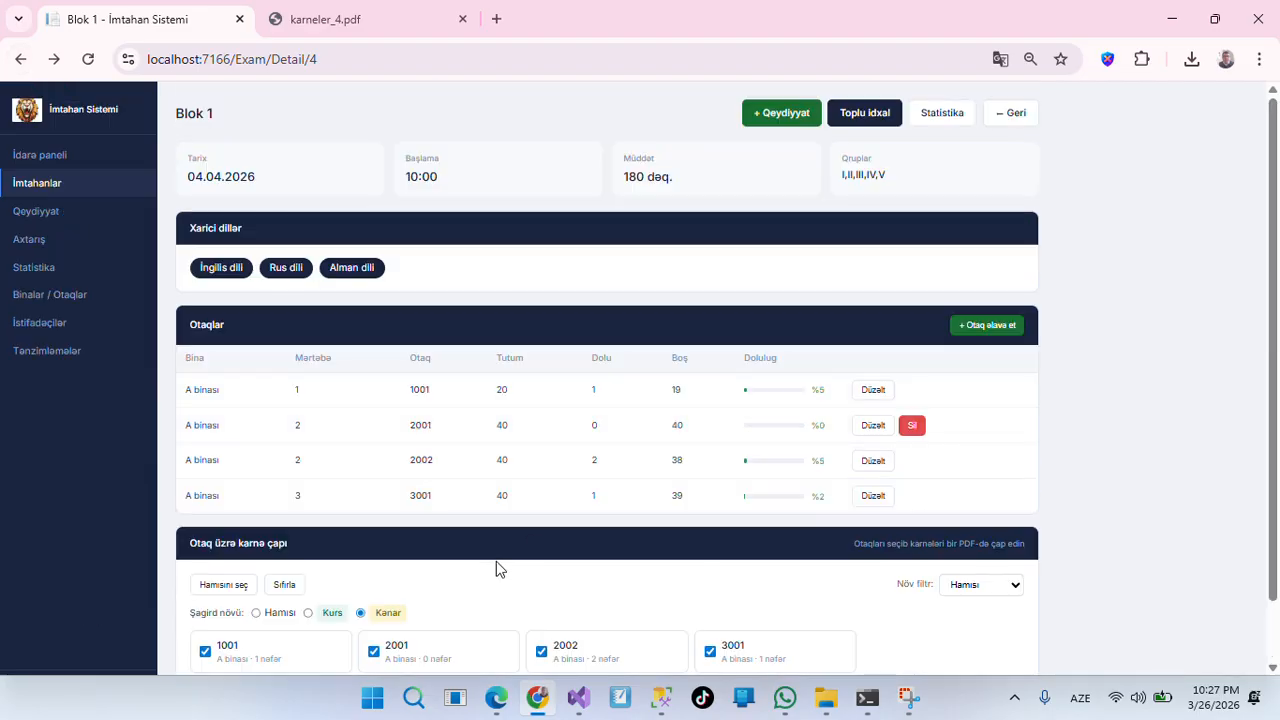
{"action": "left_click", "coordinate": [30, 270]}
{"action": "left_click", "coordinate": [335, 150]}
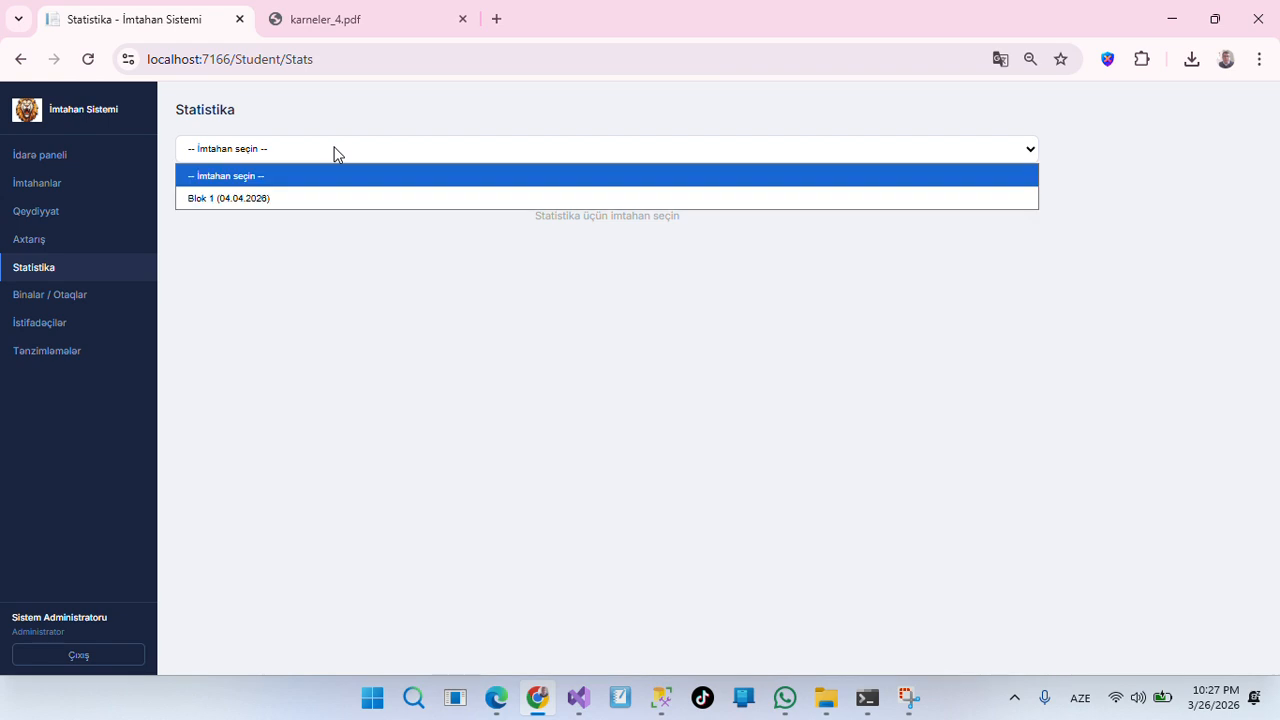
{"action": "left_click", "coordinate": [318, 200]}
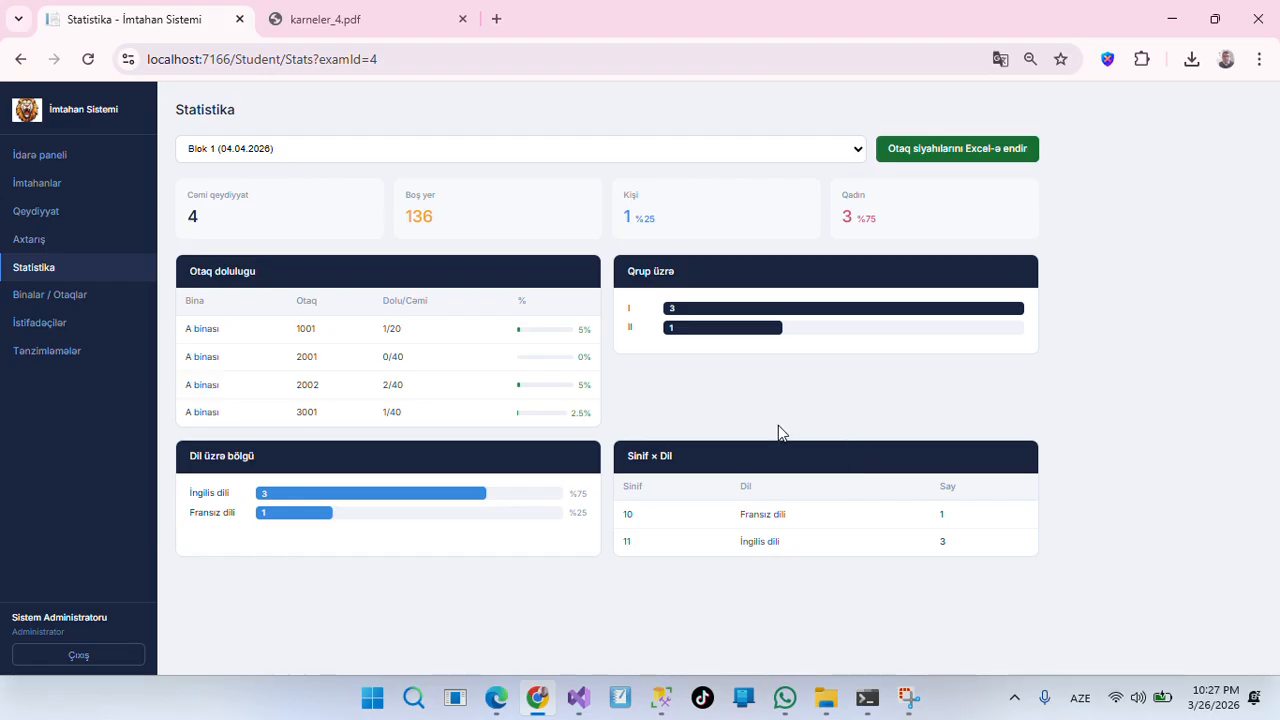
Download the exam's room lists to Excel, open siyahi_Blok_1__20260326.xlsx and look through its sheets up to Ümumi statistika.
{"action": "left_click", "coordinate": [941, 152]}
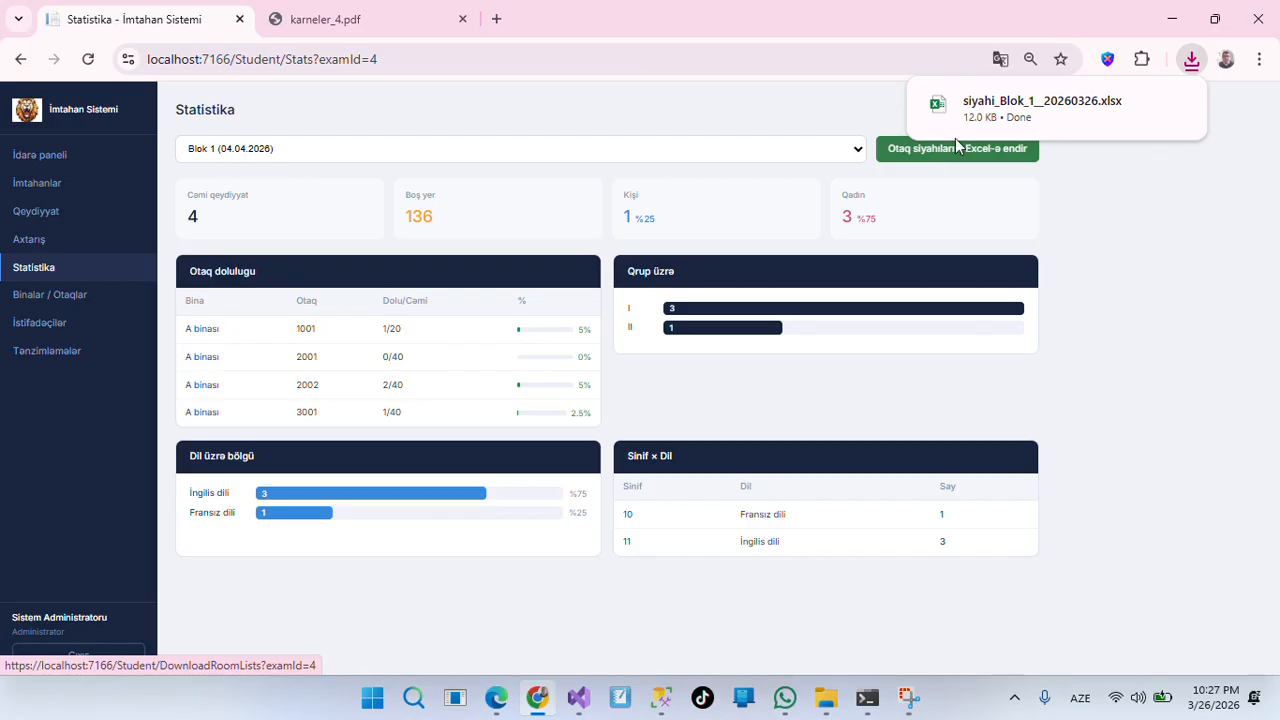
{"action": "left_click", "coordinate": [1005, 117]}
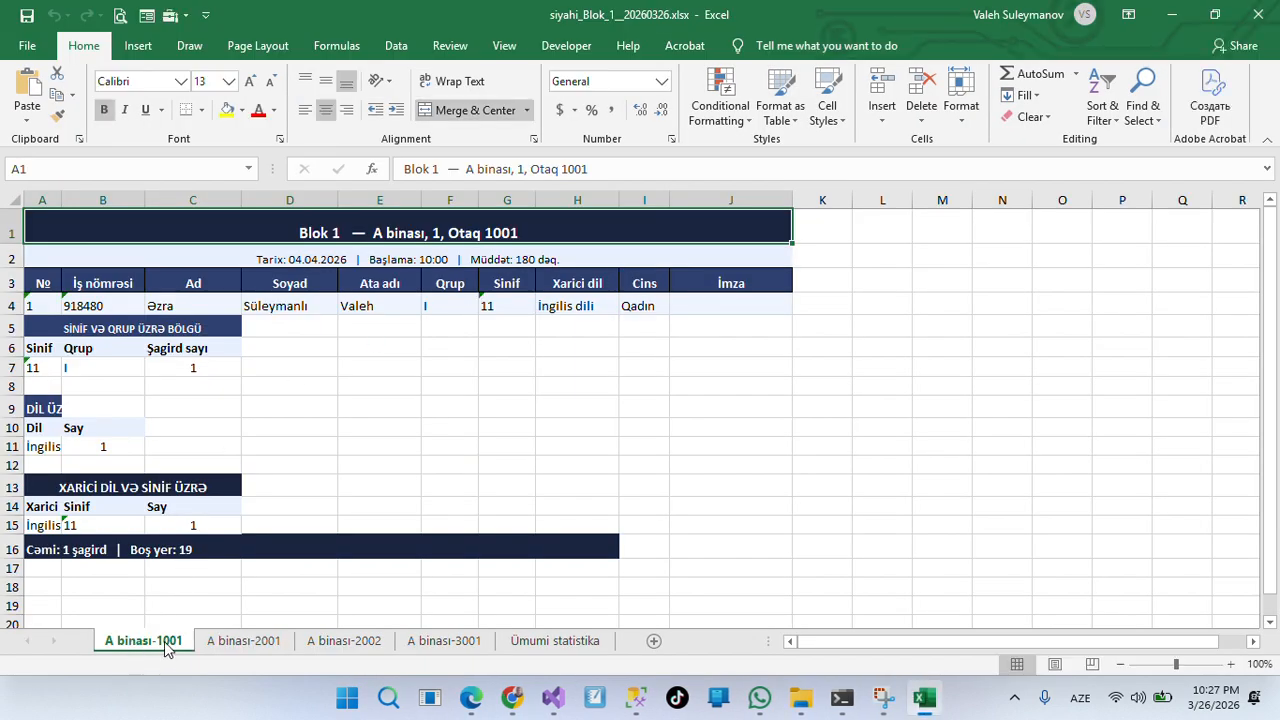
{"action": "left_click", "coordinate": [223, 648]}
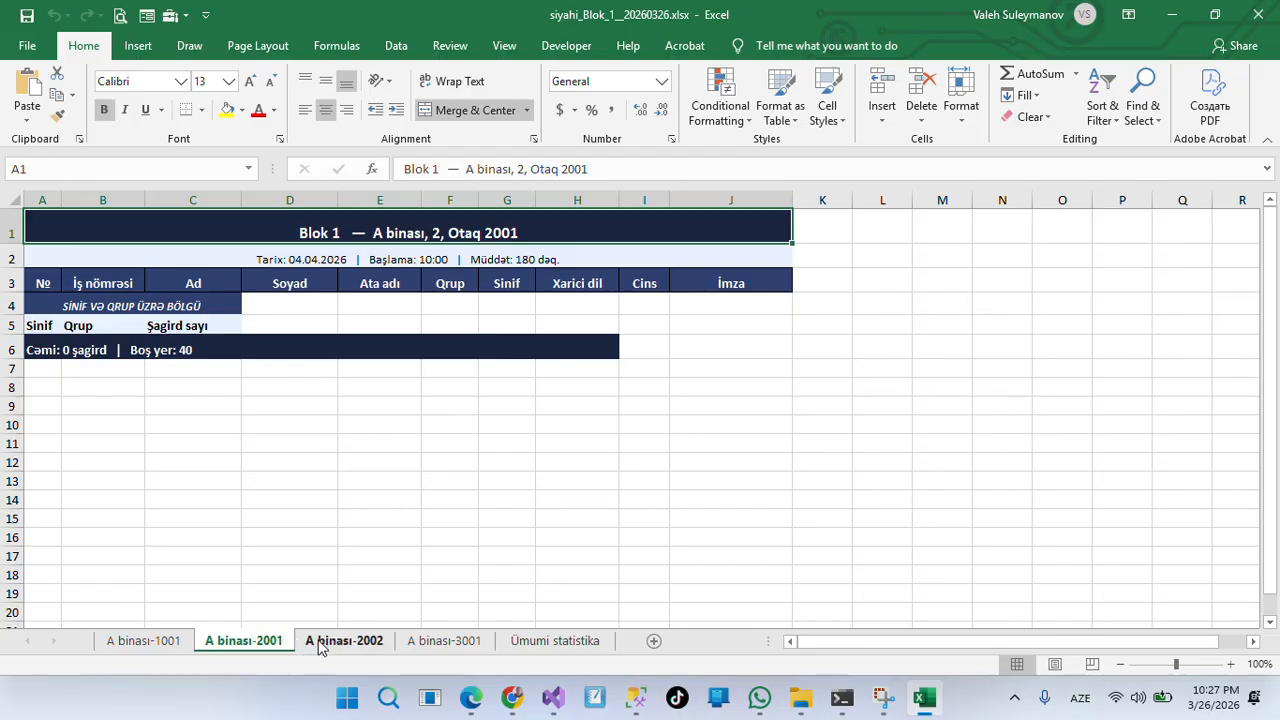
{"action": "left_click", "coordinate": [352, 642]}
{"action": "left_click", "coordinate": [440, 642]}
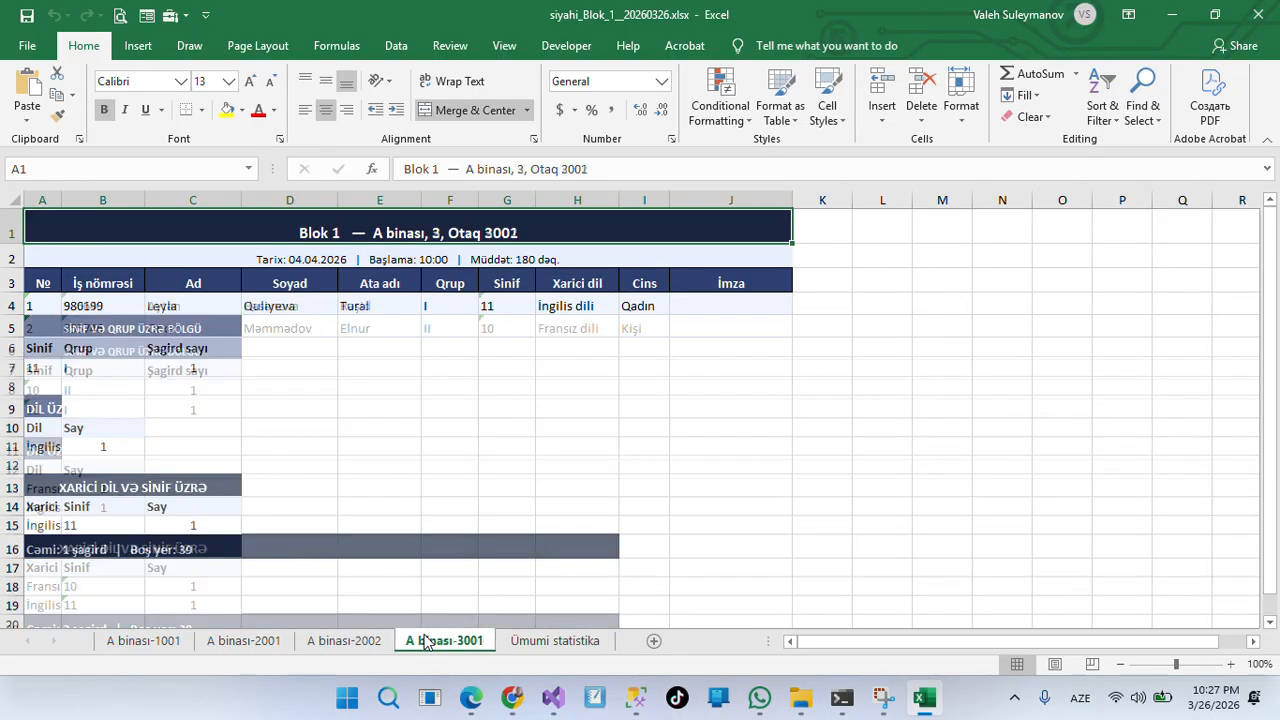
{"action": "left_click", "coordinate": [519, 645]}
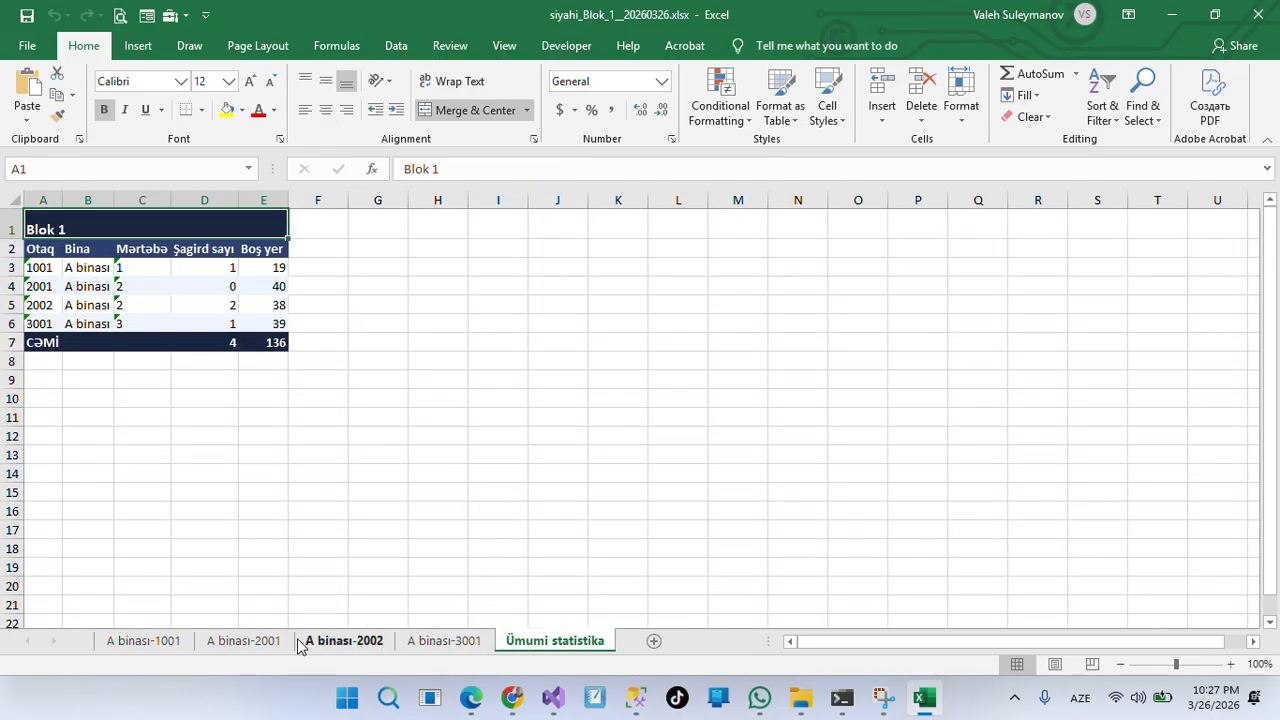
Examine the room sheets' student lists and their class, group and language breakdowns, along with the Ümumi statistika totals.
{"action": "left_click", "coordinate": [155, 651]}
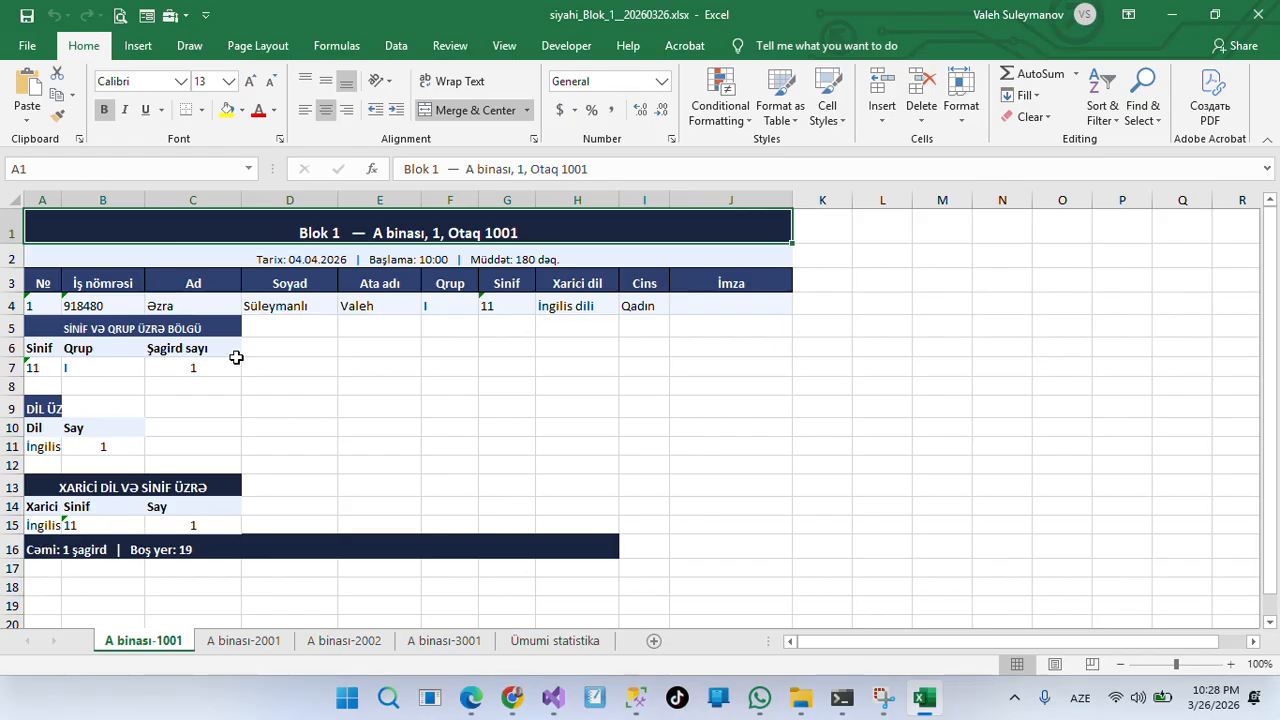
{"action": "left_click", "coordinate": [234, 640]}
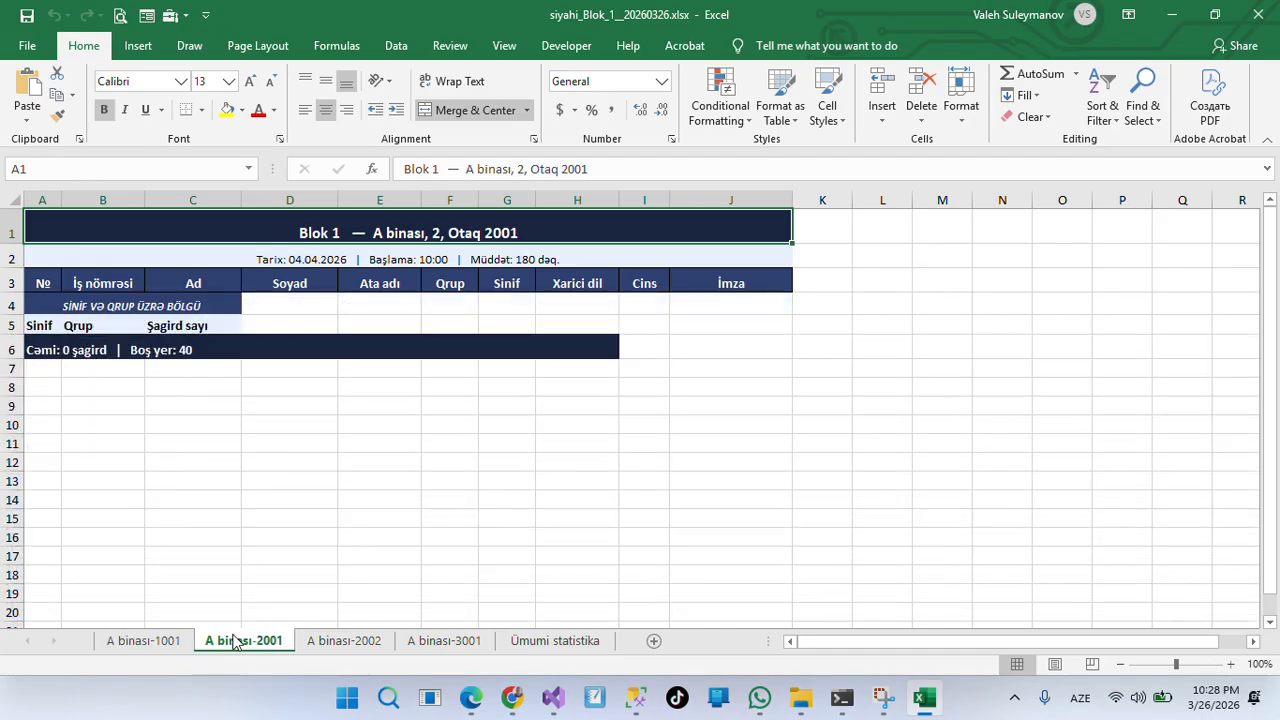
{"action": "left_click", "coordinate": [340, 641]}
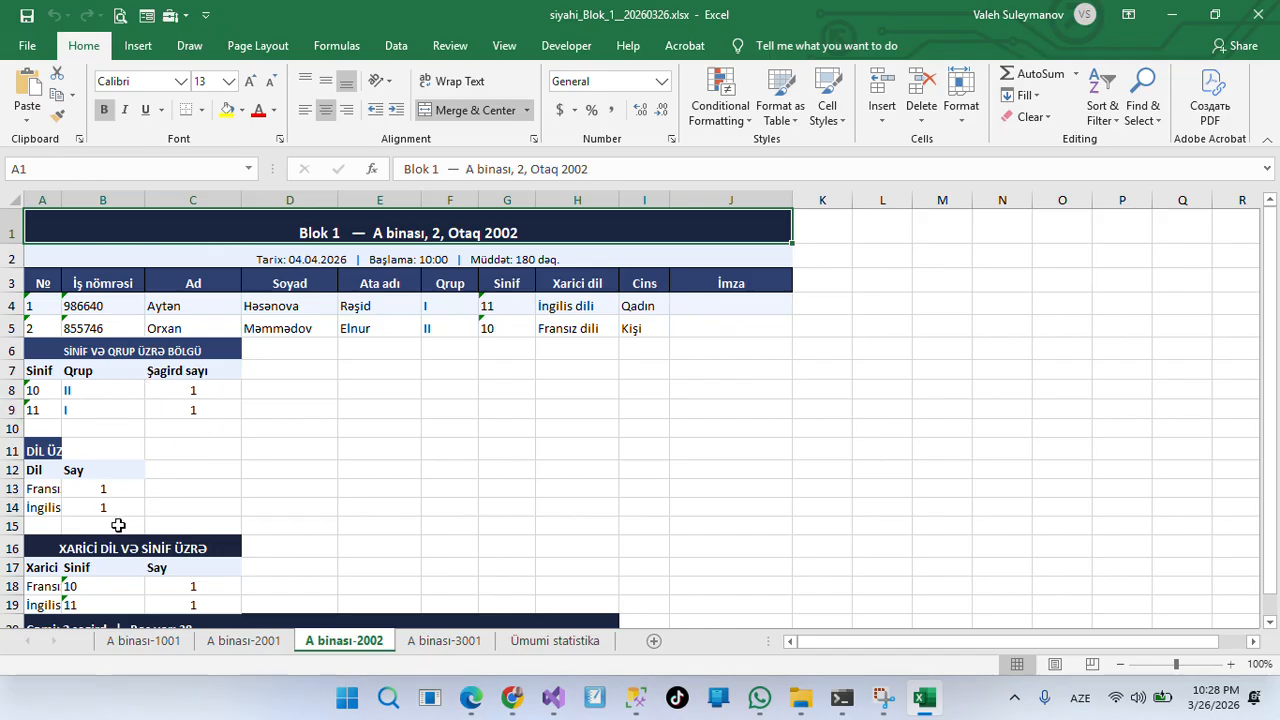
{"action": "scroll", "coordinate": [428, 605], "scroll_direction": "down", "scroll_amount": 2}
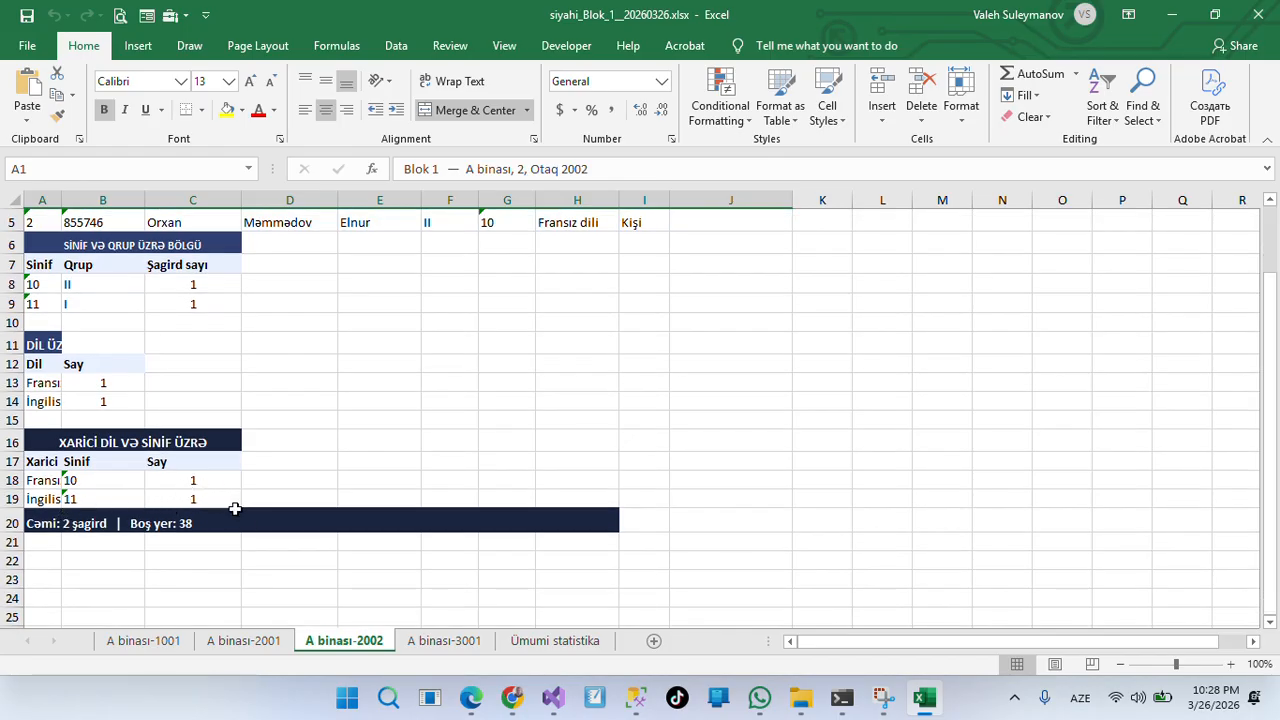
{"action": "left_click", "coordinate": [460, 645]}
{"action": "left_click", "coordinate": [541, 643]}
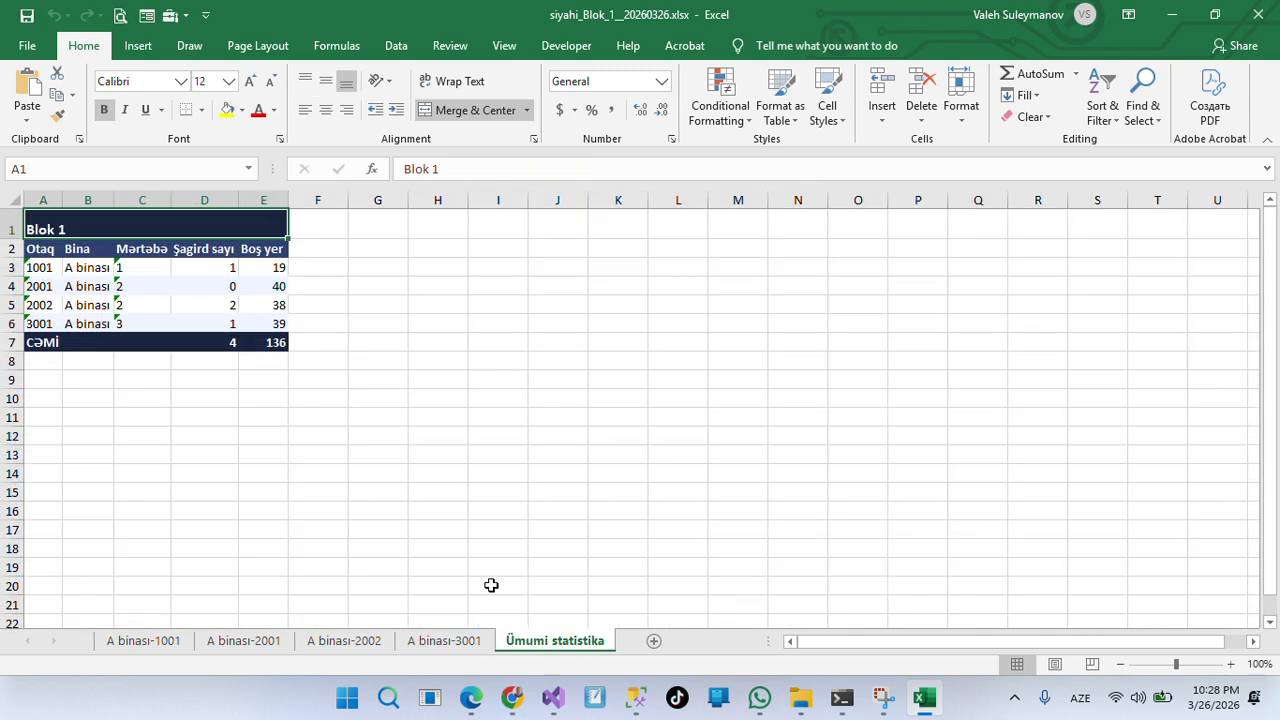
{"action": "left_click", "coordinate": [143, 640]}
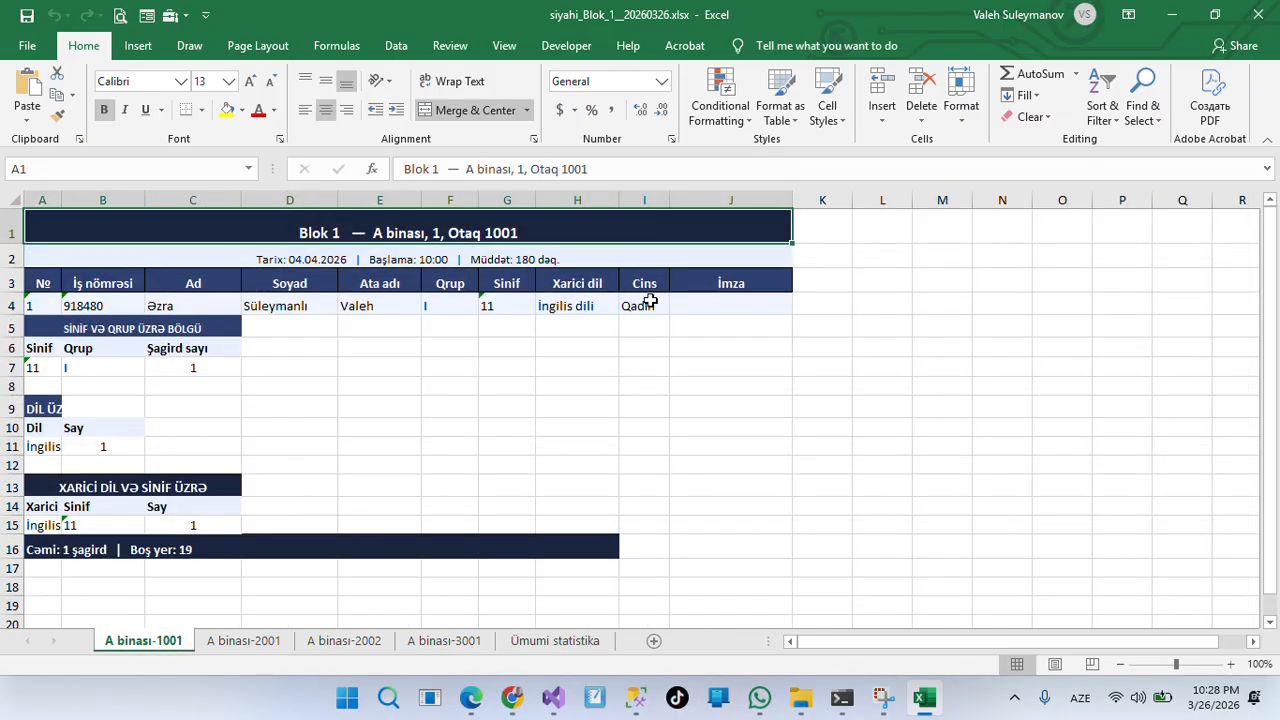
Switch back to Chrome and open the student registration form with Blok 1 (04.04.2026) chosen as the exam.
{"action": "left_click", "coordinate": [511, 700]}
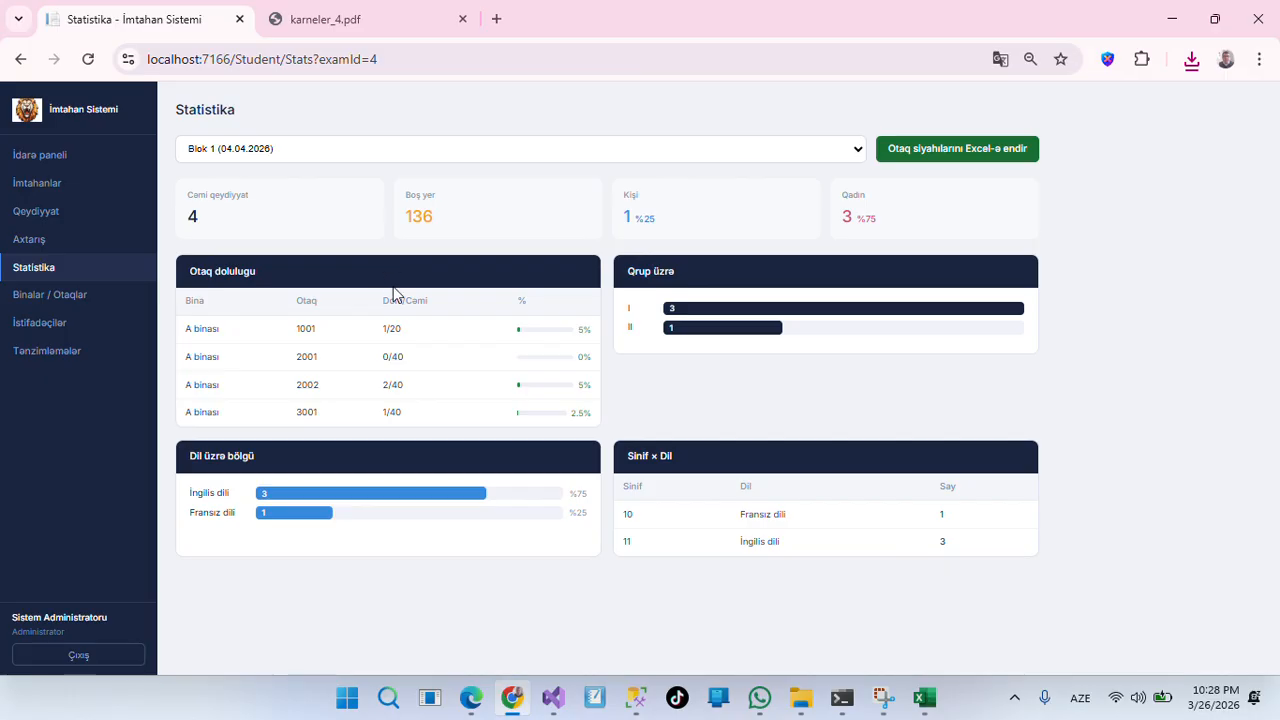
{"action": "left_click", "coordinate": [55, 190]}
{"action": "left_click", "coordinate": [54, 211]}
{"action": "left_click", "coordinate": [285, 211]}
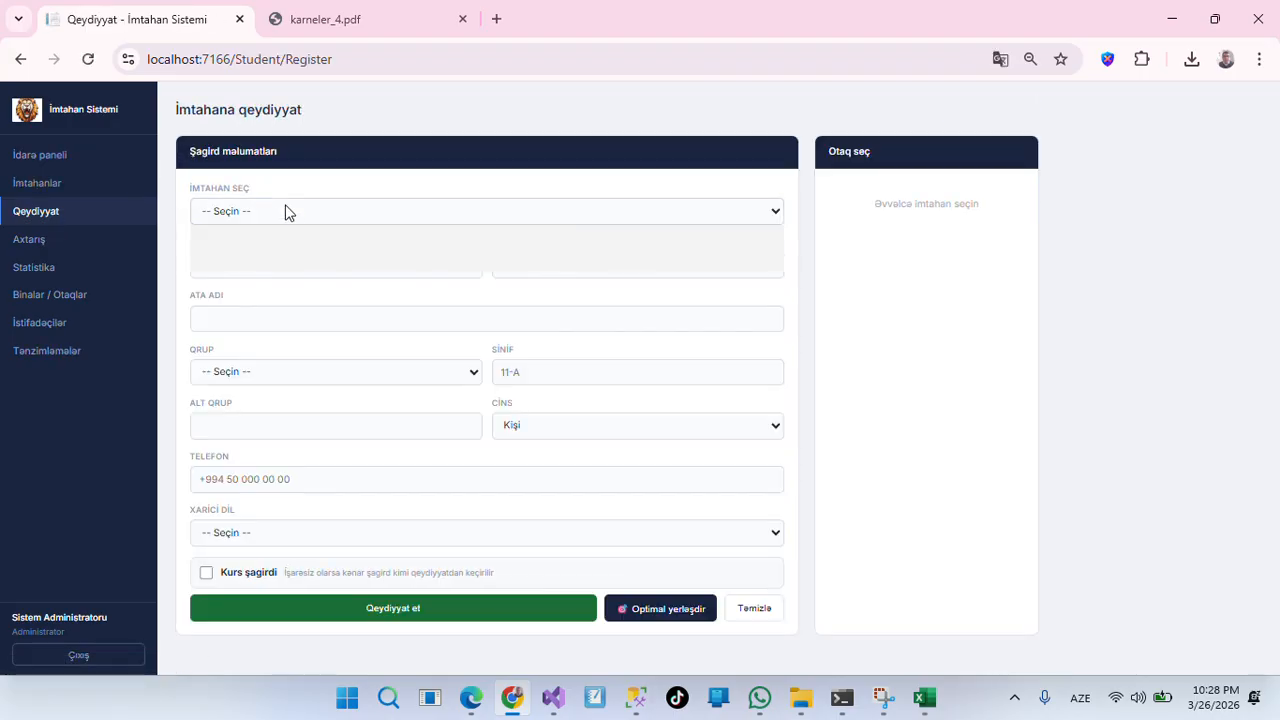
{"action": "left_click", "coordinate": [284, 252]}
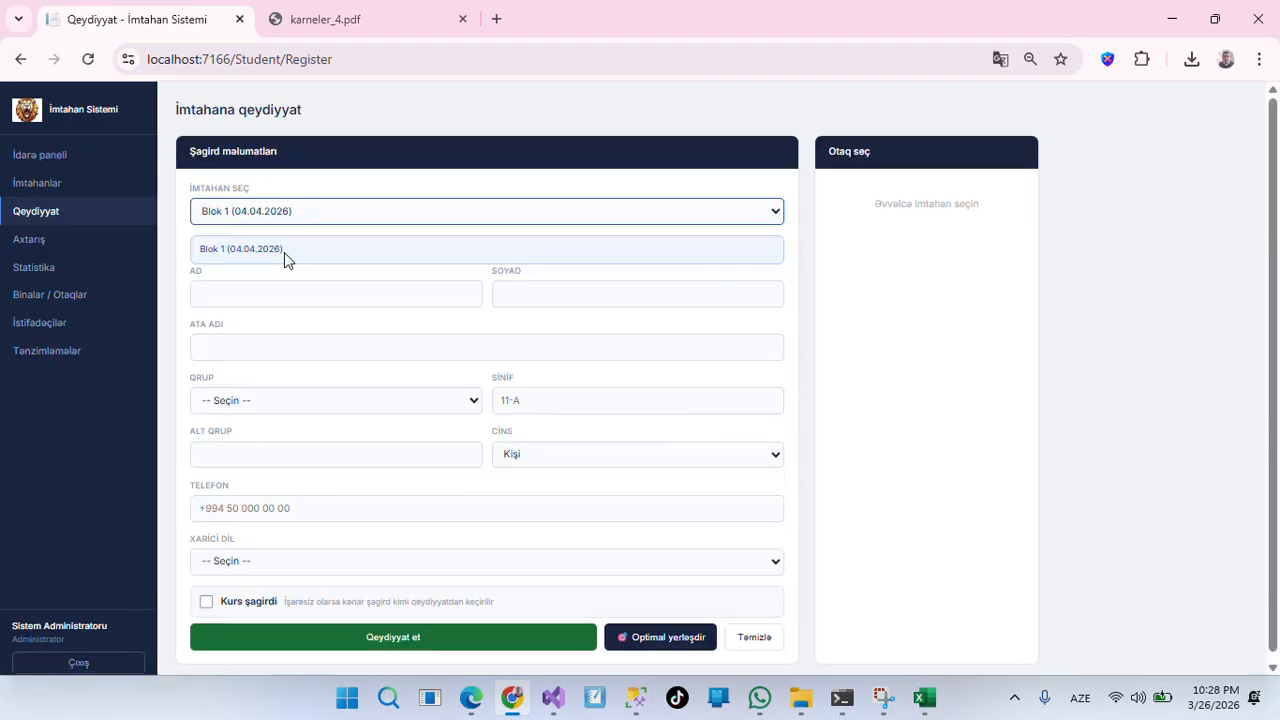
{"action": "left_click", "coordinate": [323, 509]}
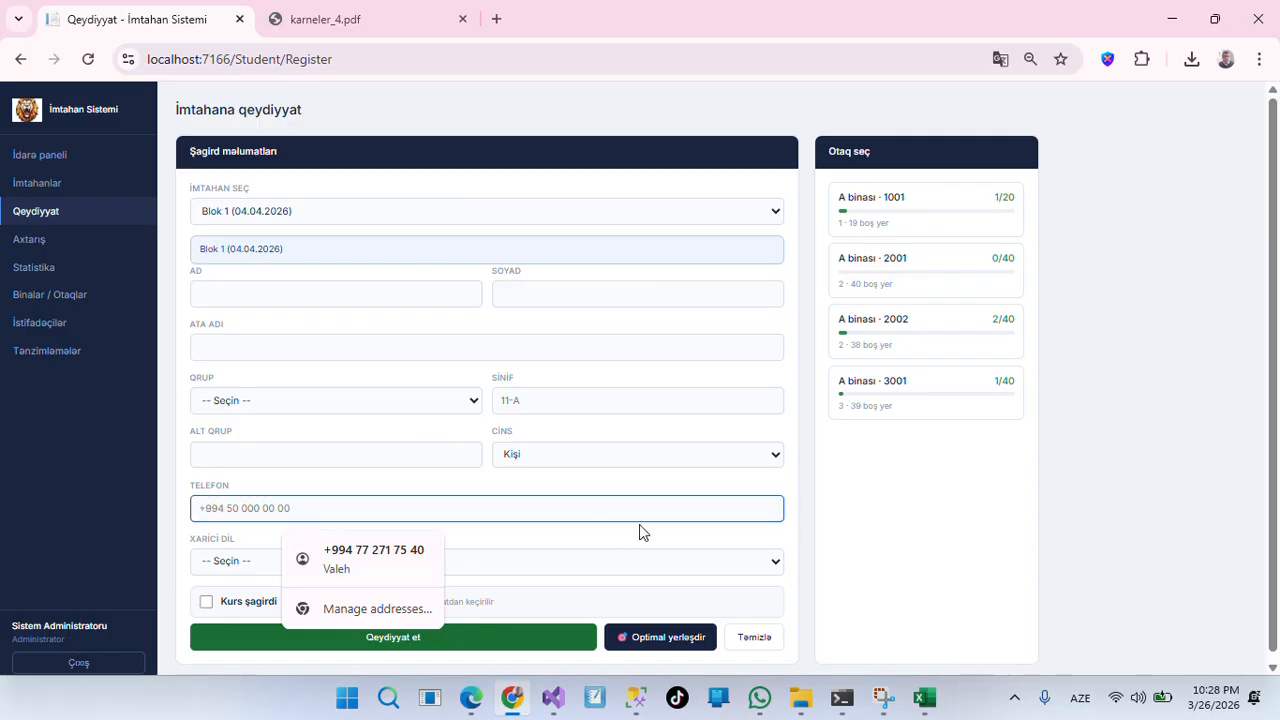
{"action": "left_click", "coordinate": [940, 554]}
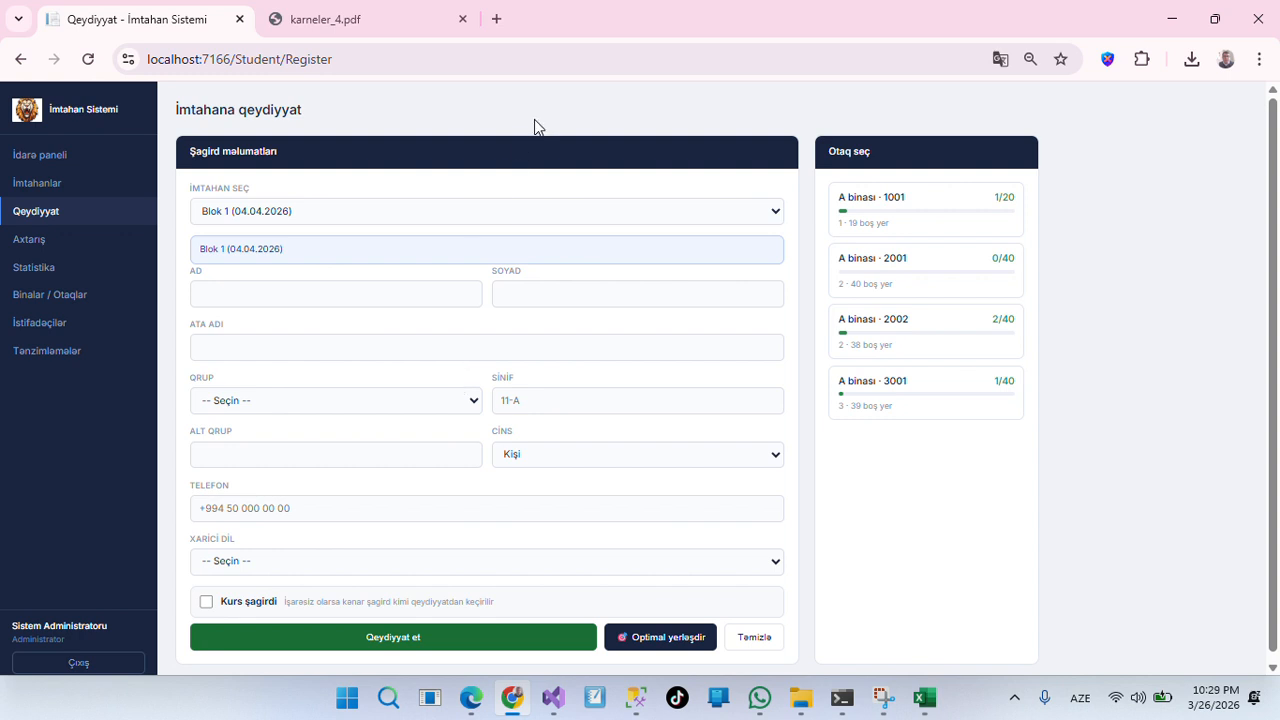
{"action": "scroll", "coordinate": [538, 118], "scroll_direction": "down", "scroll_amount": 1}
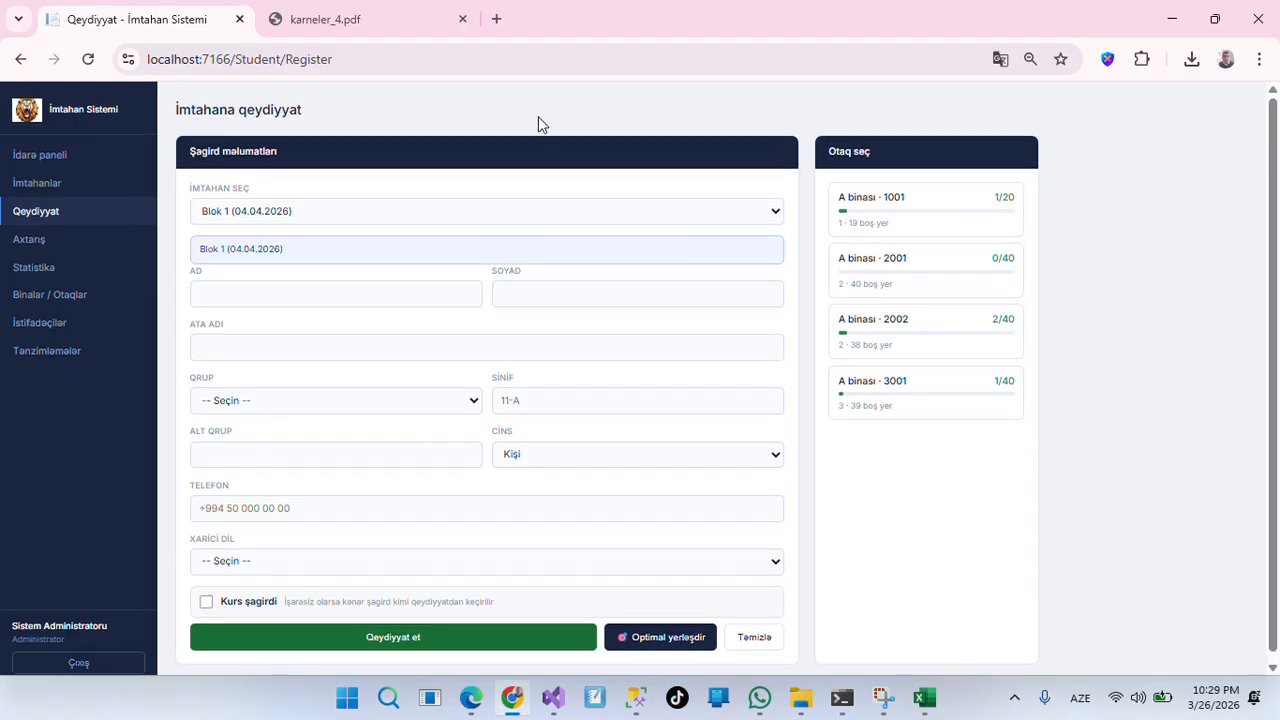